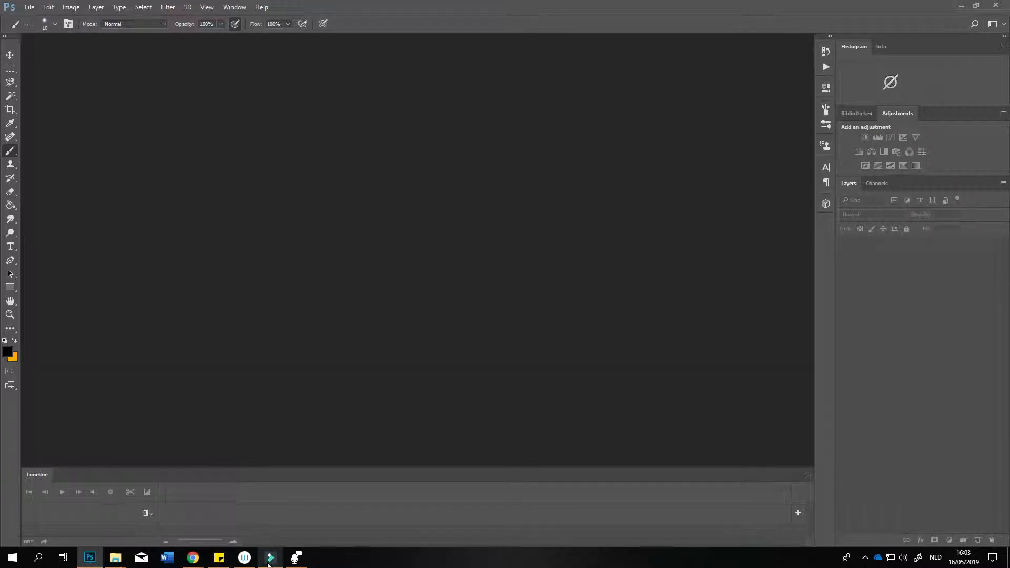
# Step: Create a landscape document, 16 cm wide by 12 cm high at 118,11 pixels/centimeter, from the recent 12 x 16 cm Aangepast preset
pyautogui.moveTo(270, 560)
pyautogui.click(29, 7)
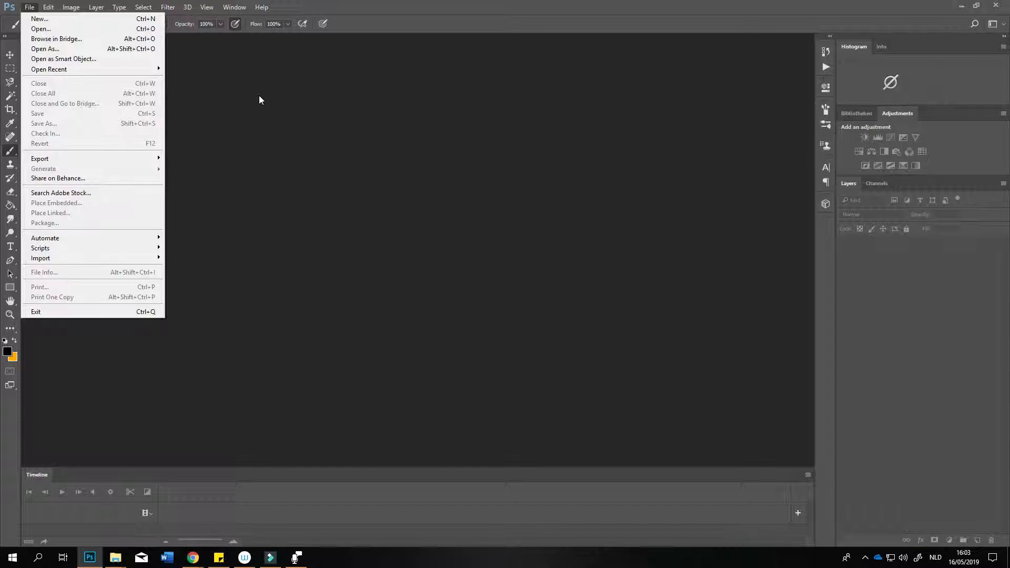
pyautogui.click(104, 20)
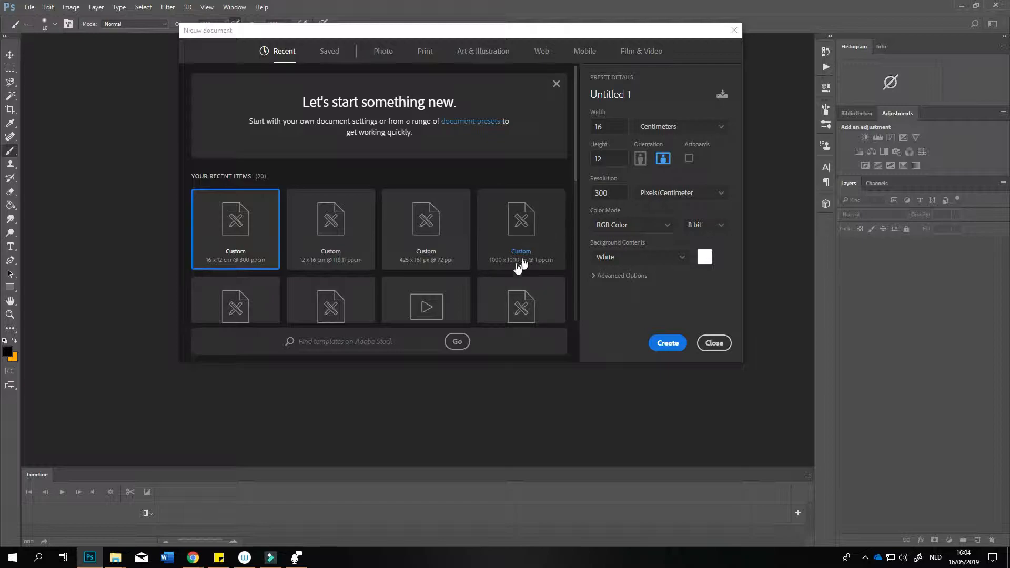
pyautogui.scroll(-5, 451, 198)
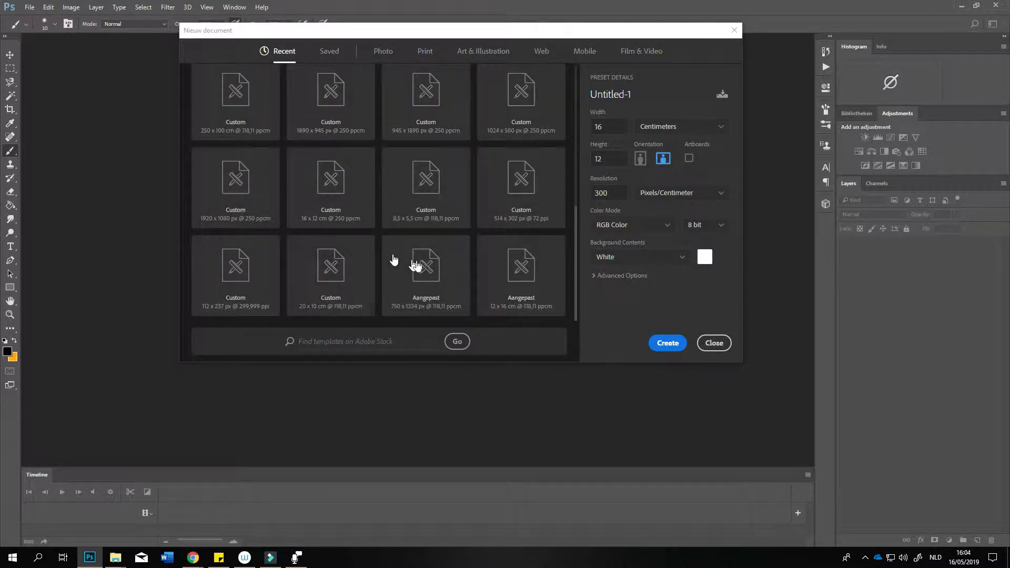
pyautogui.scroll(5, 453, 273)
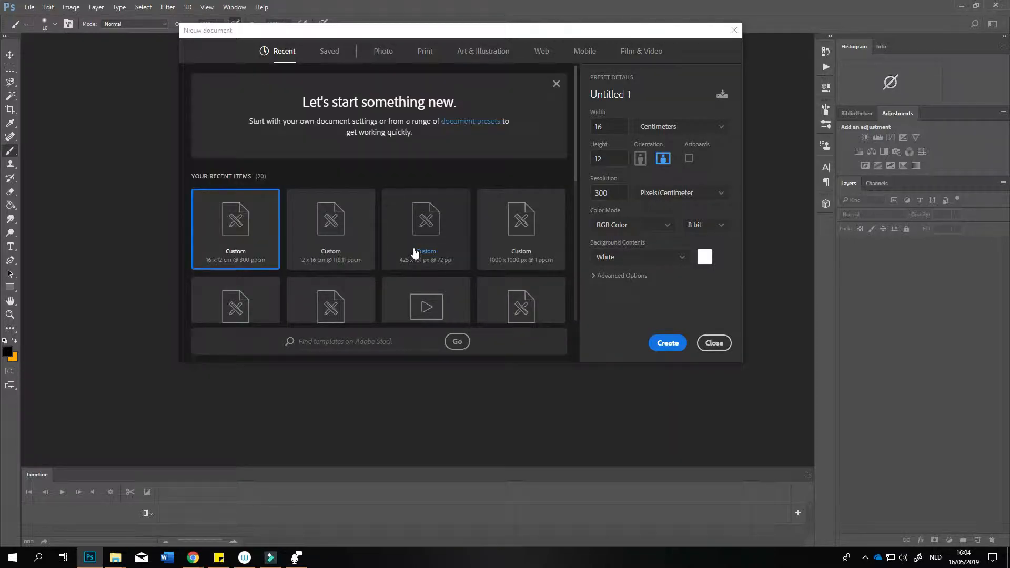
pyautogui.scroll(-5, 474, 263)
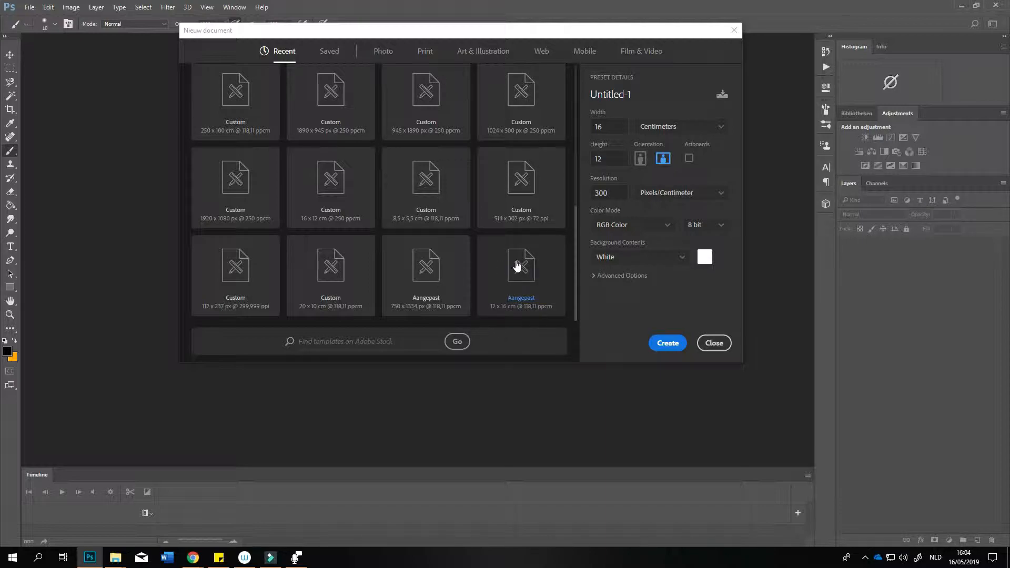
pyautogui.scroll(5, 504, 271)
pyautogui.scroll(-5, 504, 271)
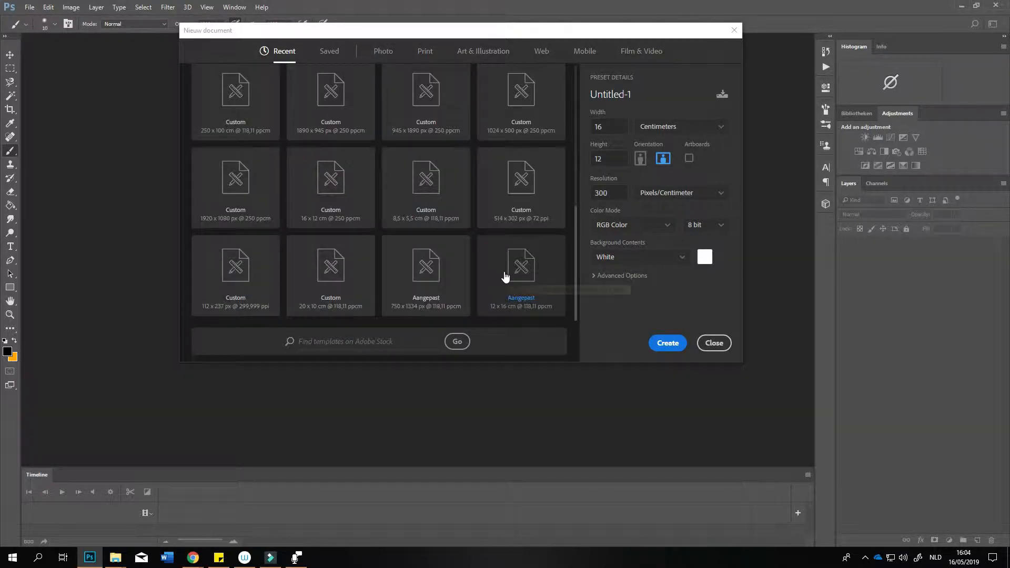
pyautogui.click(556, 279)
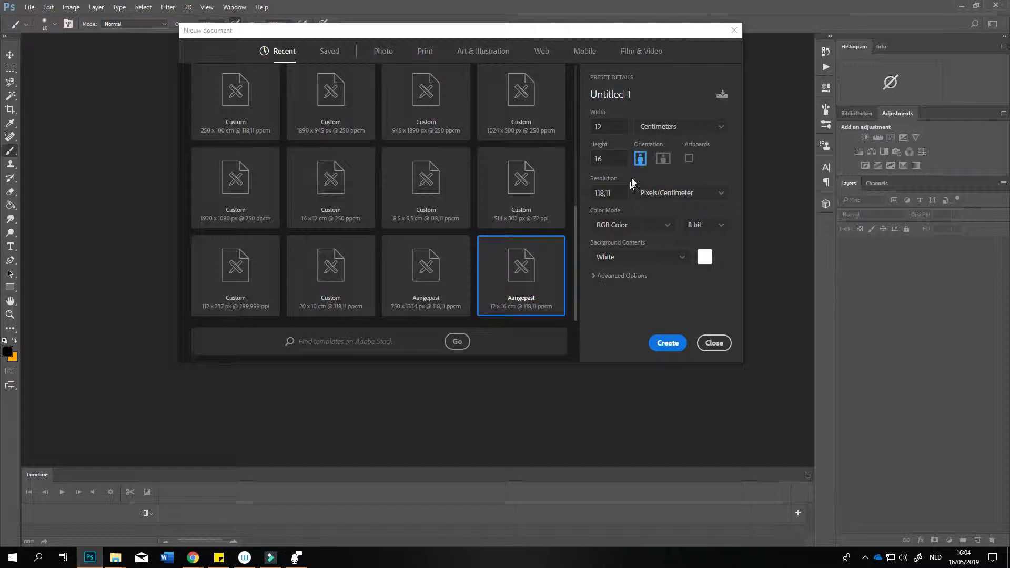
pyautogui.click(664, 159)
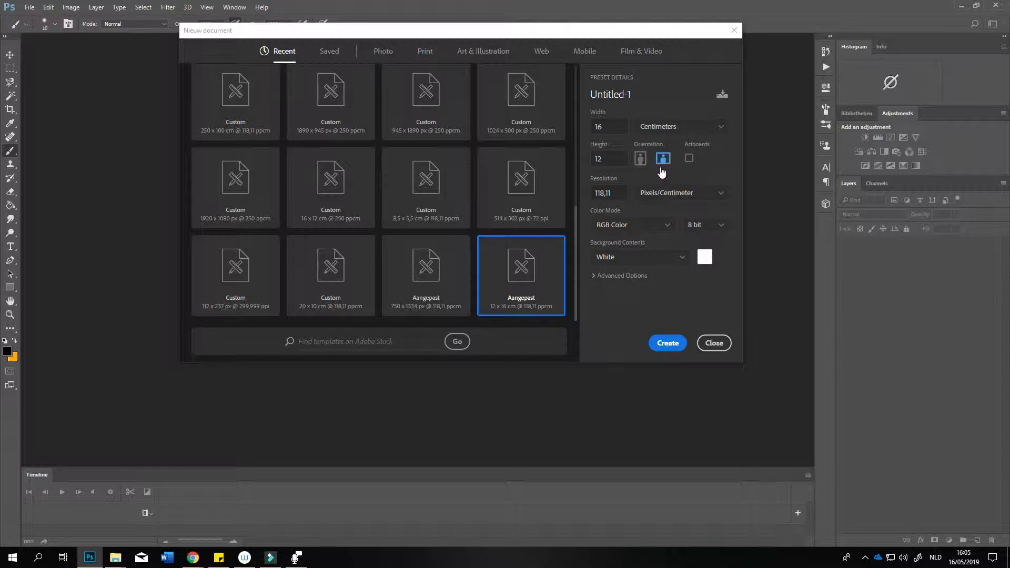
pyautogui.click(668, 343)
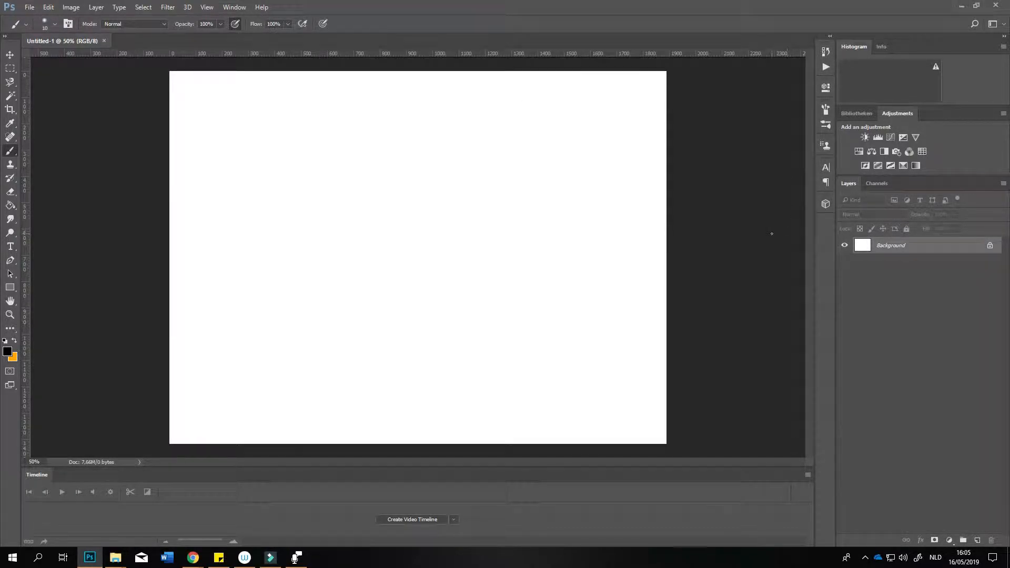
# Step: Rearrange the panel group so that Layers comes after Channels
pyautogui.click(232, 7)
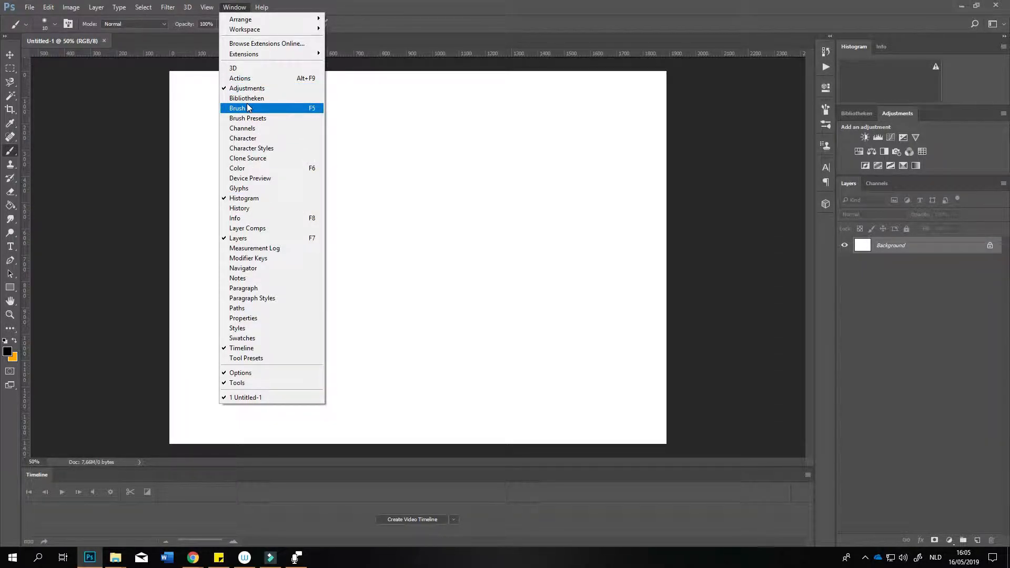
pyautogui.click(706, 198)
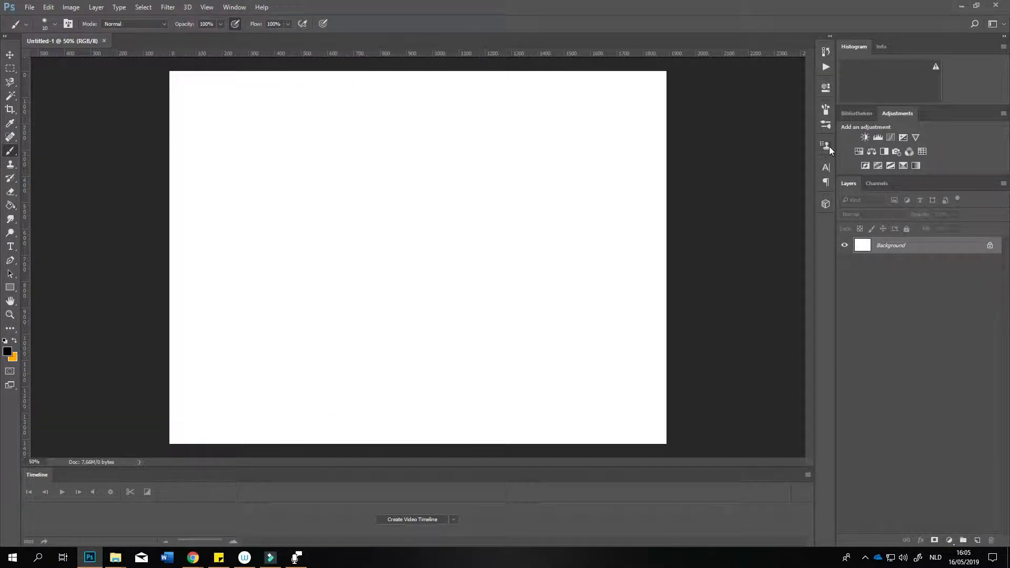
pyautogui.click(1003, 183)
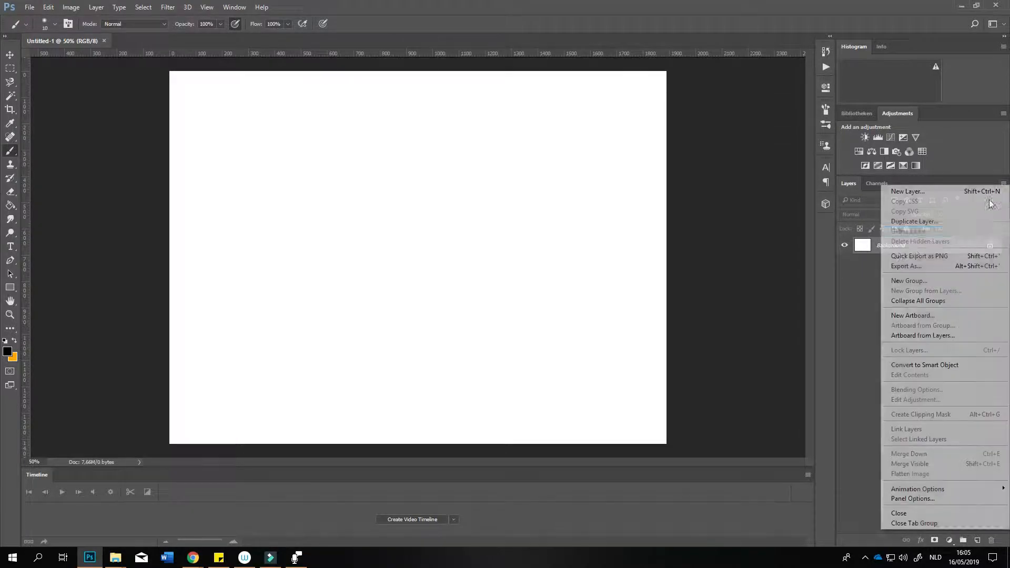
pyautogui.click(916, 178)
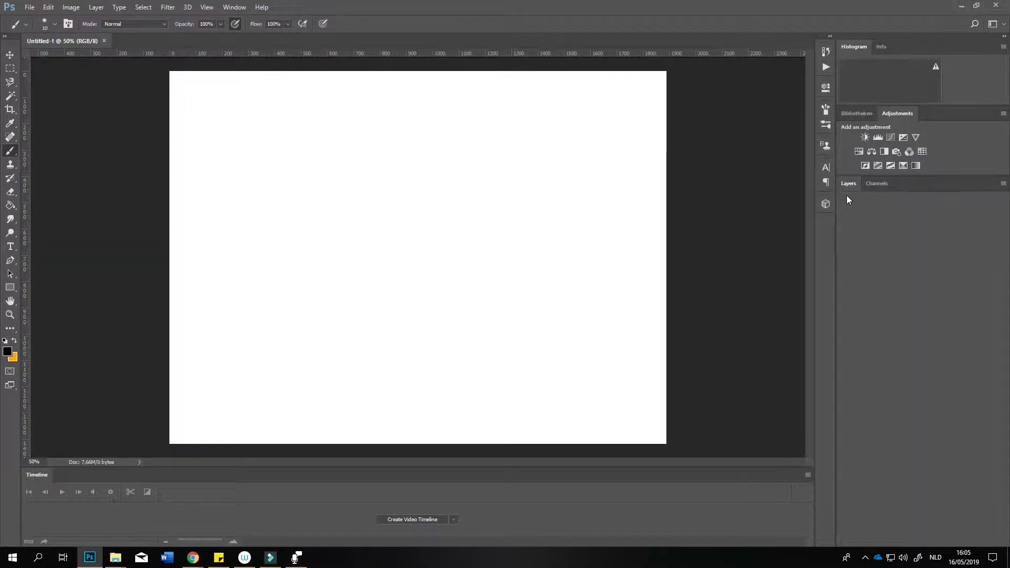
pyautogui.moveTo(854, 183); pyautogui.dragTo(925, 187)
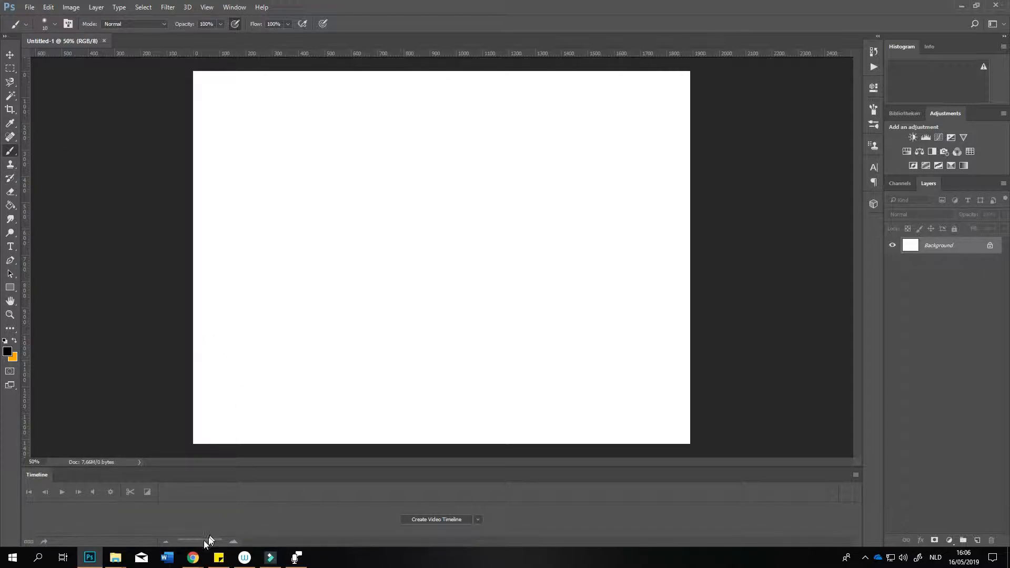
# Step: Switch to the photoshop tutorial folder in File Explorer and place full-body-shot-1584734_1920 into the Photoshop document
pyautogui.moveTo(194, 556)
pyautogui.moveTo(115, 556)
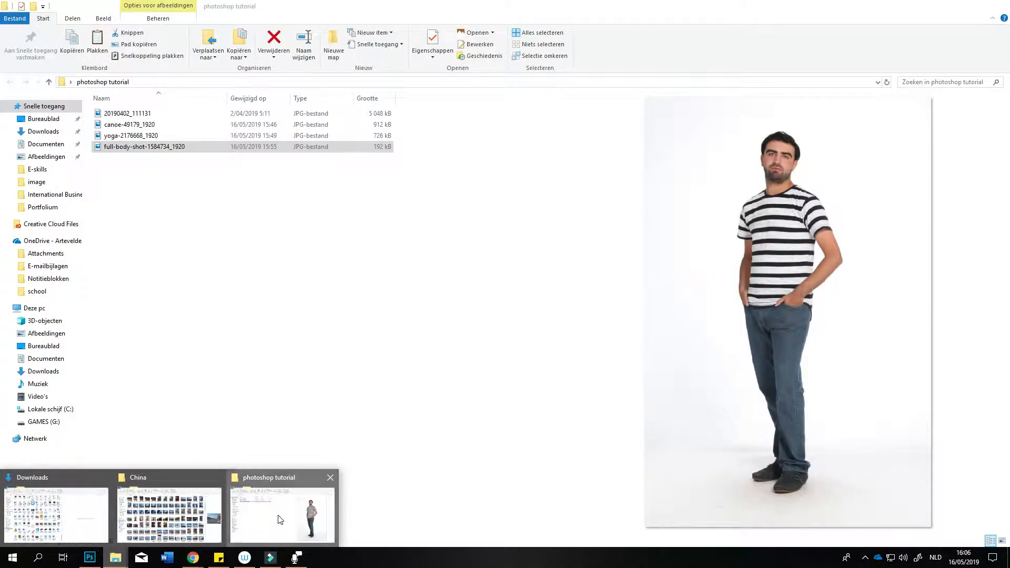
pyautogui.click(279, 518)
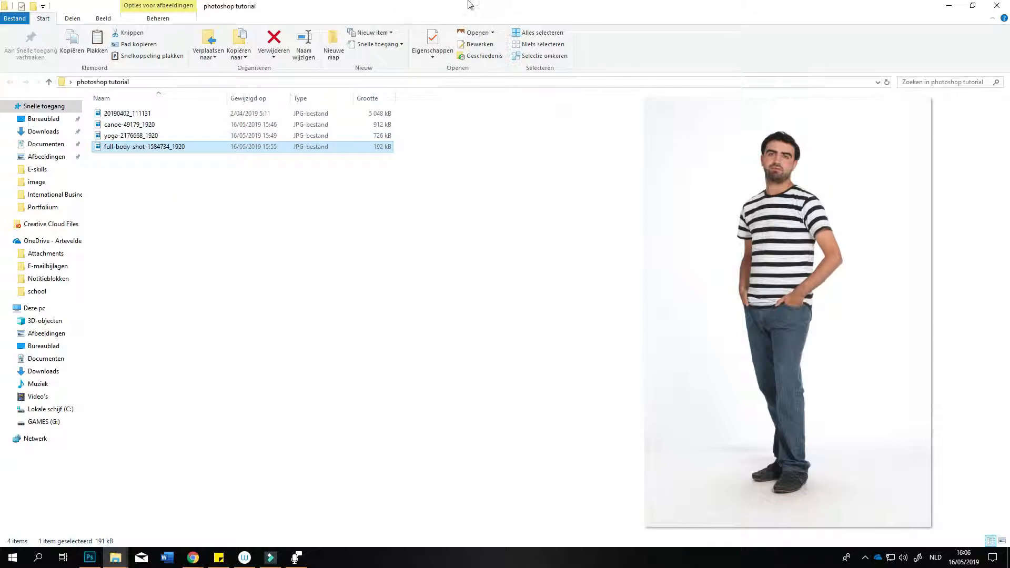
pyautogui.moveTo(468, 9); pyautogui.dragTo(472, 216)
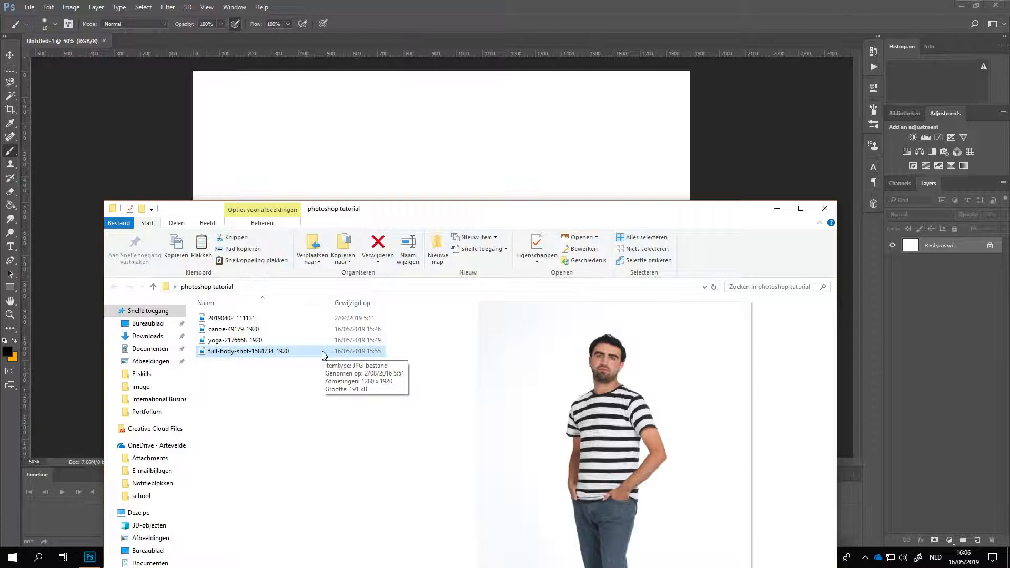
pyautogui.moveTo(324, 354); pyautogui.dragTo(365, 152)
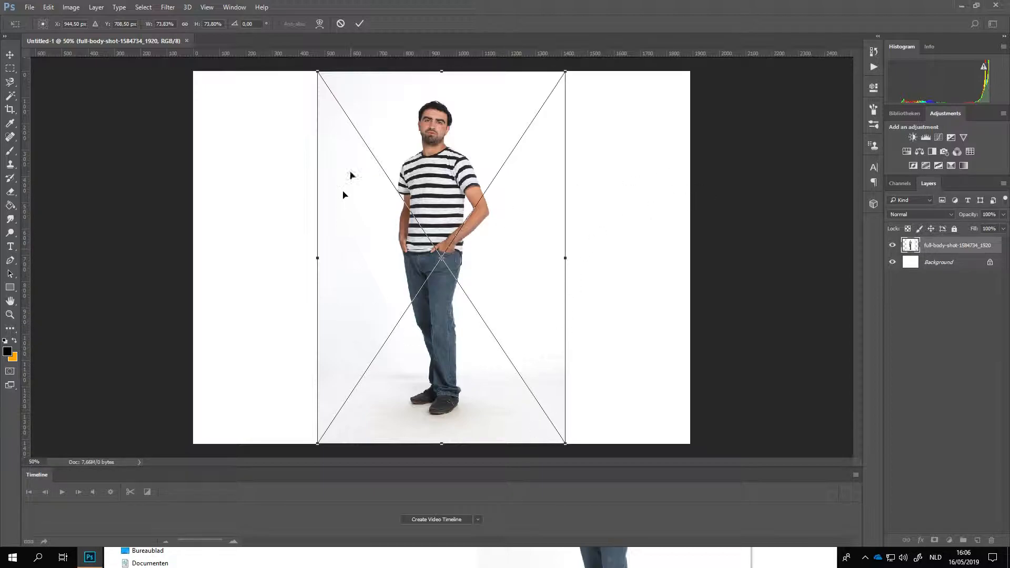
# Step: Shrink the placed photo of the man without locked proportions to about 22% width and 37% height near the canvas centre
pyautogui.moveTo(565, 443); pyautogui.dragTo(549, 317)
pyautogui.moveTo(522, 219); pyautogui.dragTo(482, 234)
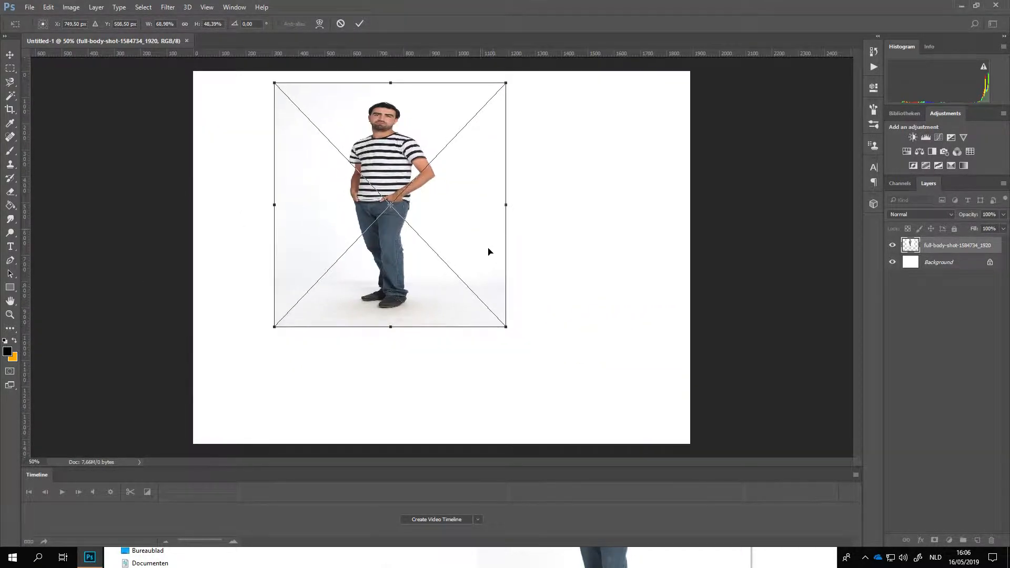
pyautogui.moveTo(505, 327); pyautogui.dragTo(399, 293)
pyautogui.moveTo(380, 189); pyautogui.dragTo(473, 245)
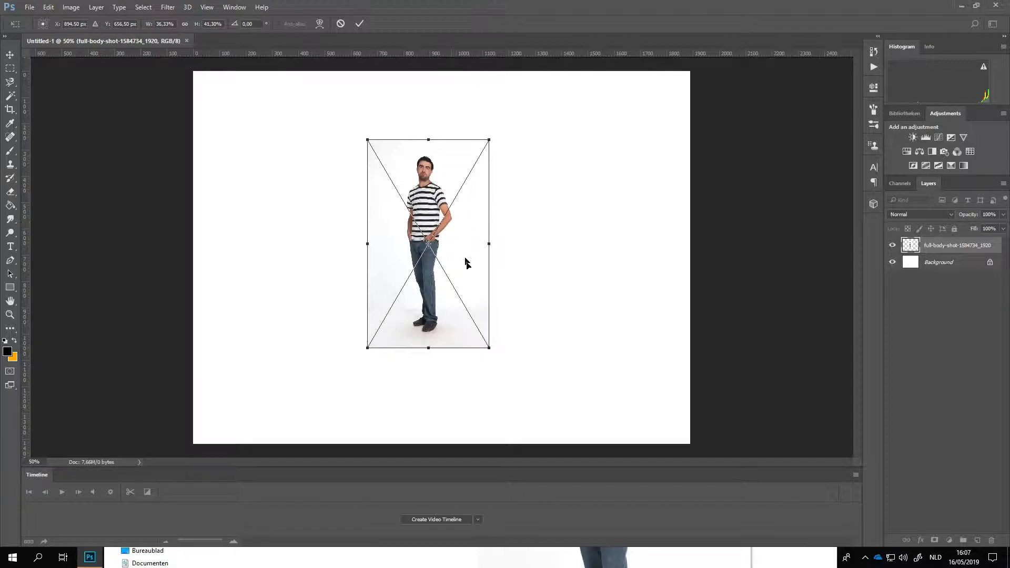
pyautogui.moveTo(478, 302); pyautogui.dragTo(510, 284)
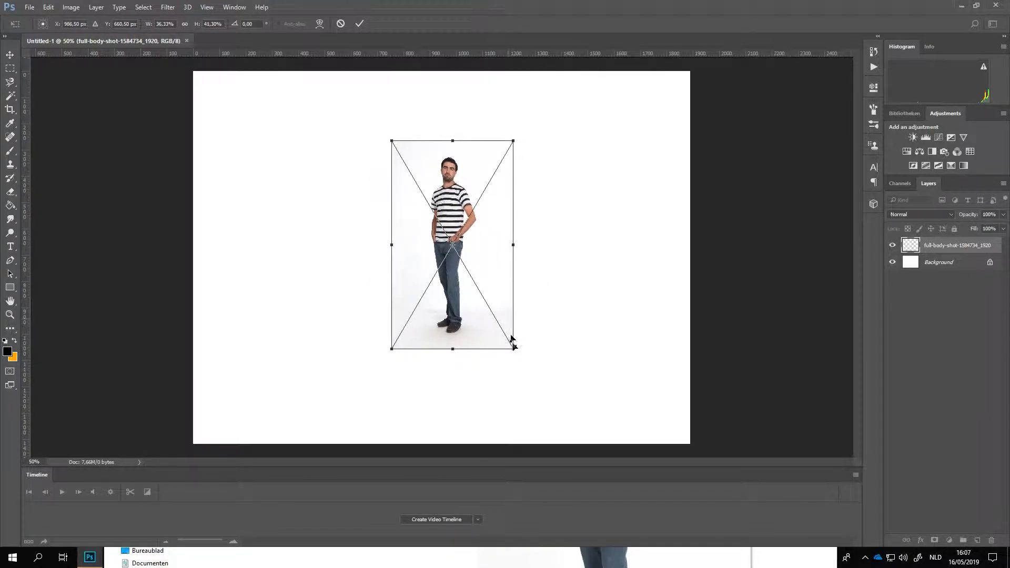
pyautogui.moveTo(513, 347); pyautogui.dragTo(465, 329)
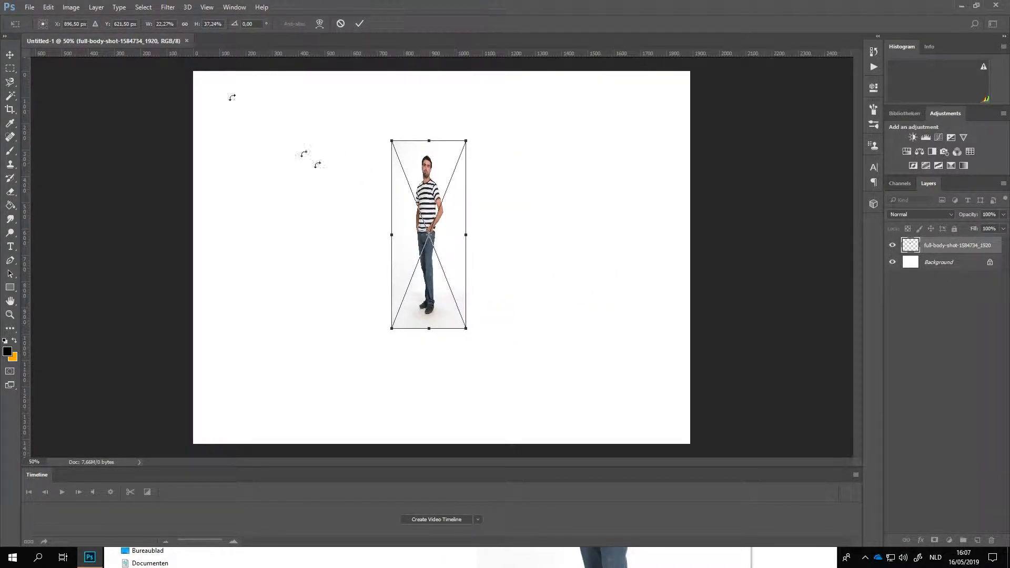
# Step: Lock the photo's proportions, scale it to about 34.6%, and commit its placement slightly above and beside the canvas centre
pyautogui.click(184, 24)
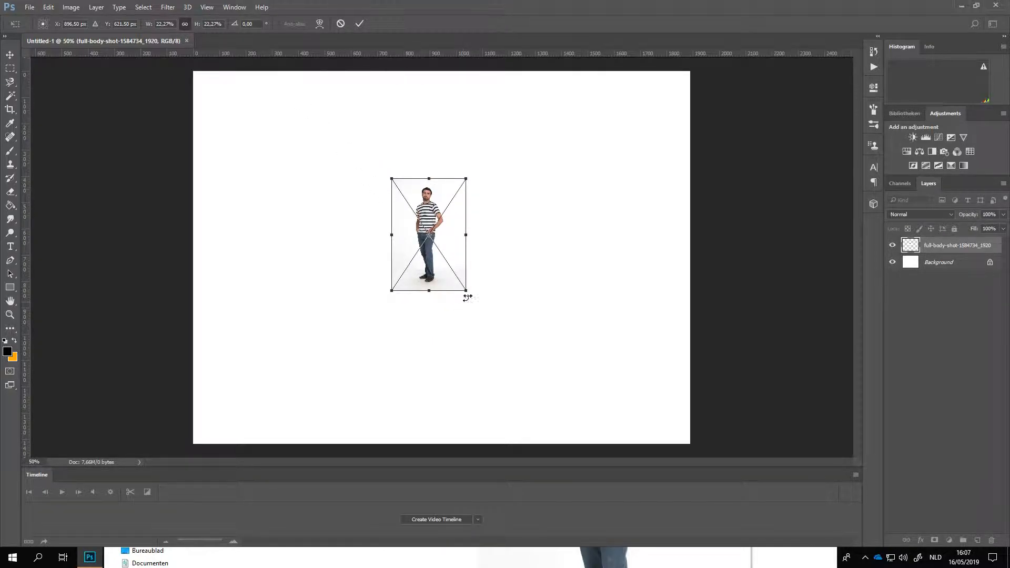
pyautogui.moveTo(468, 291); pyautogui.dragTo(480, 260)
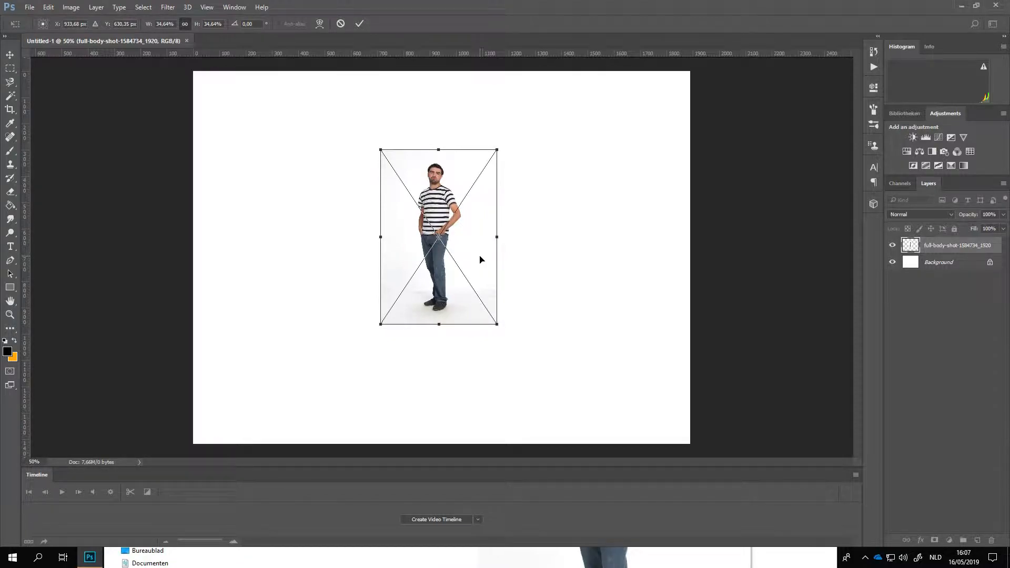
pyautogui.moveTo(469, 258)
pyautogui.mouseDown()
pyautogui.moveTo(461, 268)
pyautogui.moveTo(466, 232)
pyautogui.moveTo(470, 245)
pyautogui.mouseUp()
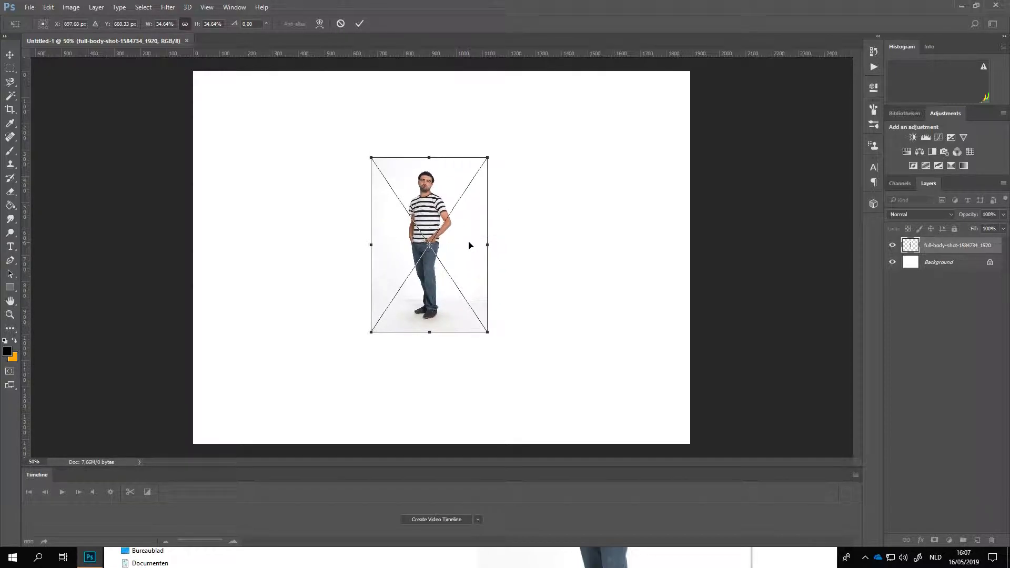
pyautogui.press('b')
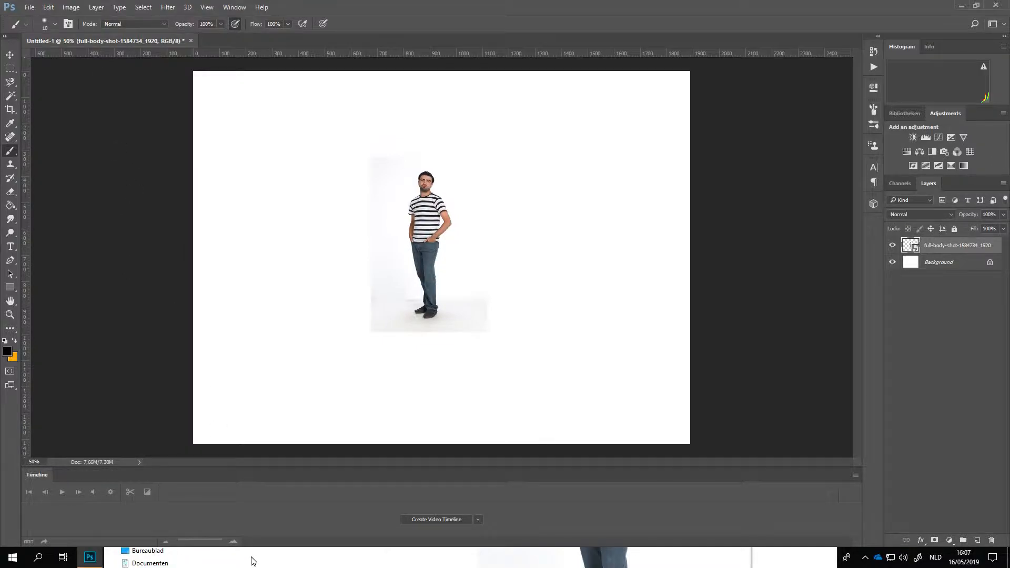
# Step: Place the street photo 20190402_111131 from the photoshop tutorial folder so that it fills the canvas, and commit the placement
pyautogui.moveTo(326, 200); pyautogui.dragTo(296, 105)
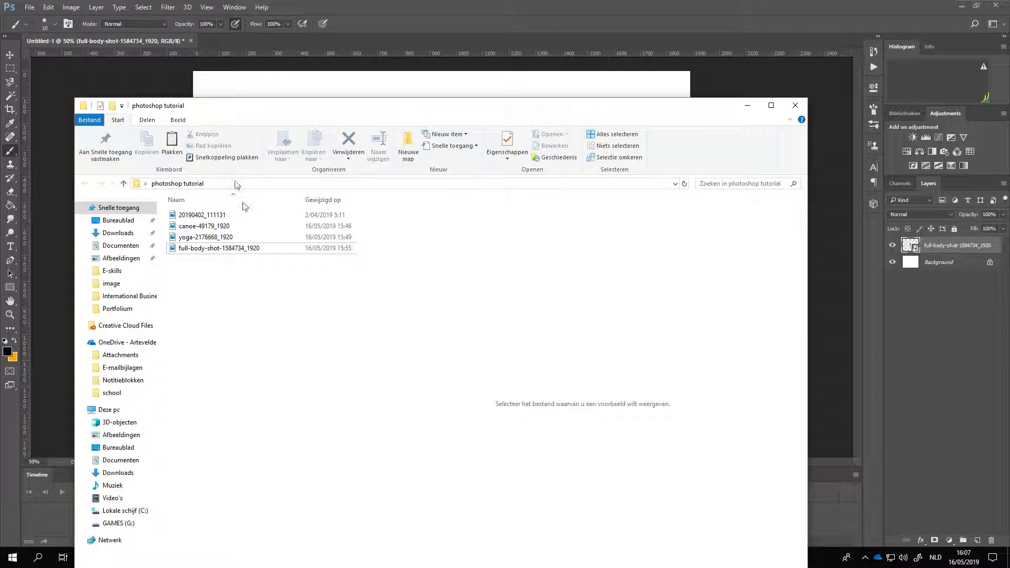
pyautogui.click(238, 236)
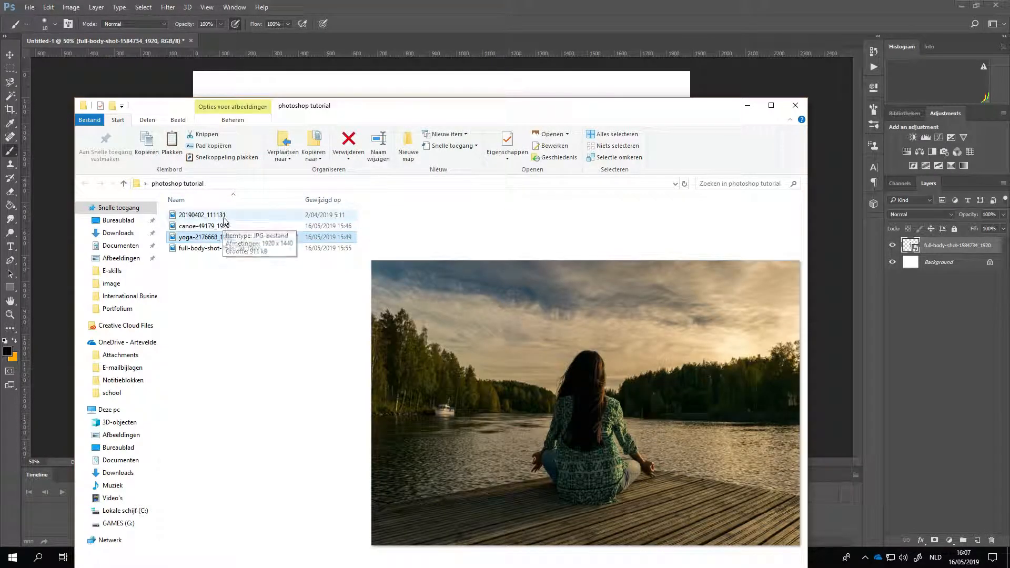
pyautogui.click(223, 216)
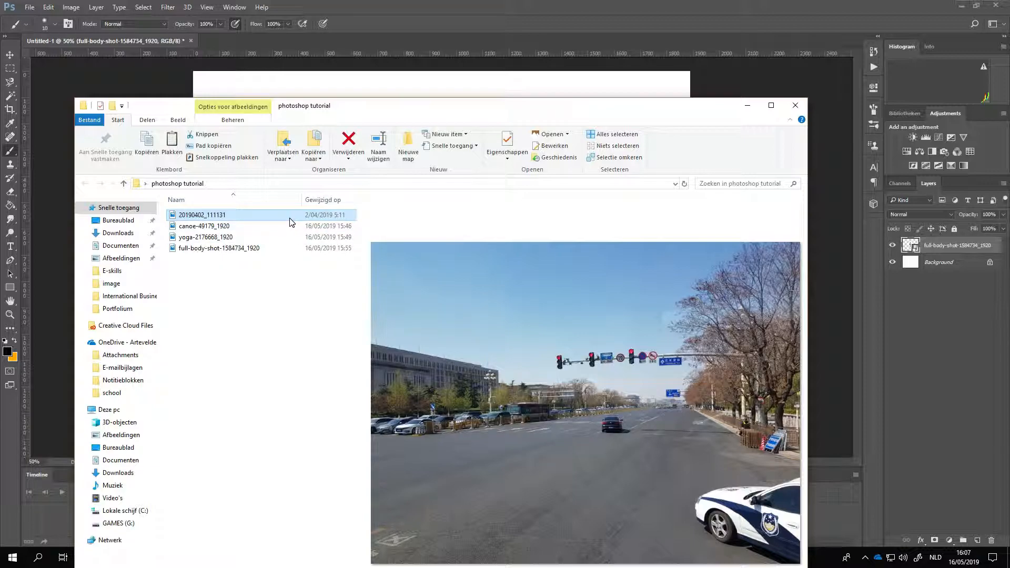
pyautogui.moveTo(291, 222); pyautogui.dragTo(362, 98)
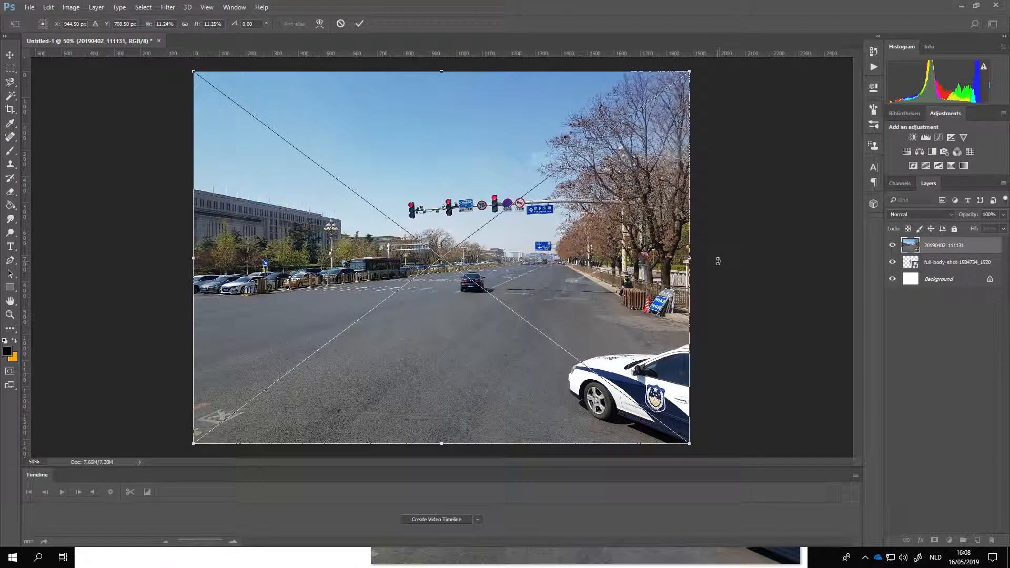
pyautogui.press('b')
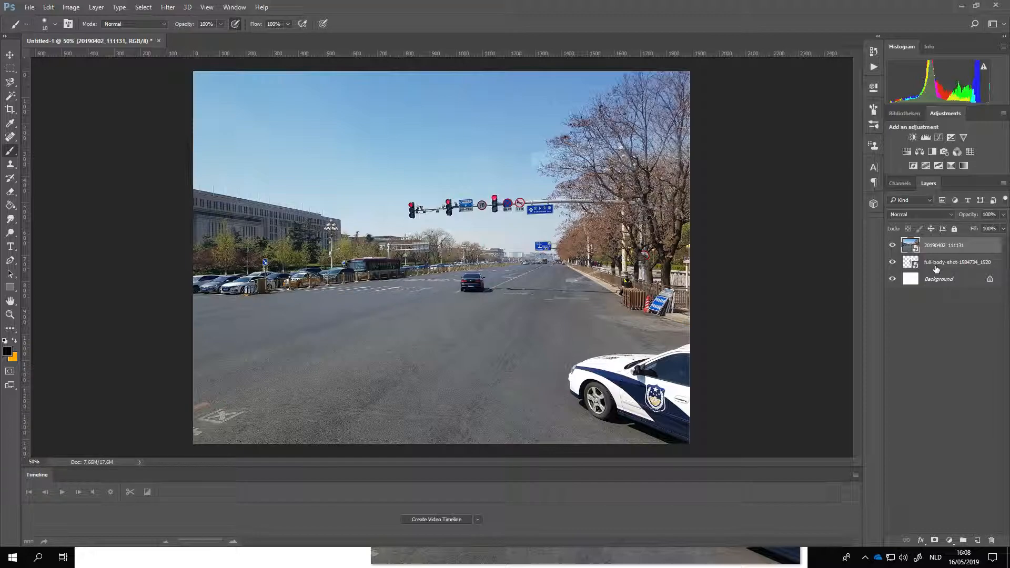
# Step: Bring the full-body-shot layer above the street photo and move the man's picture slightly down onto the road
pyautogui.moveTo(936, 268); pyautogui.dragTo(935, 243)
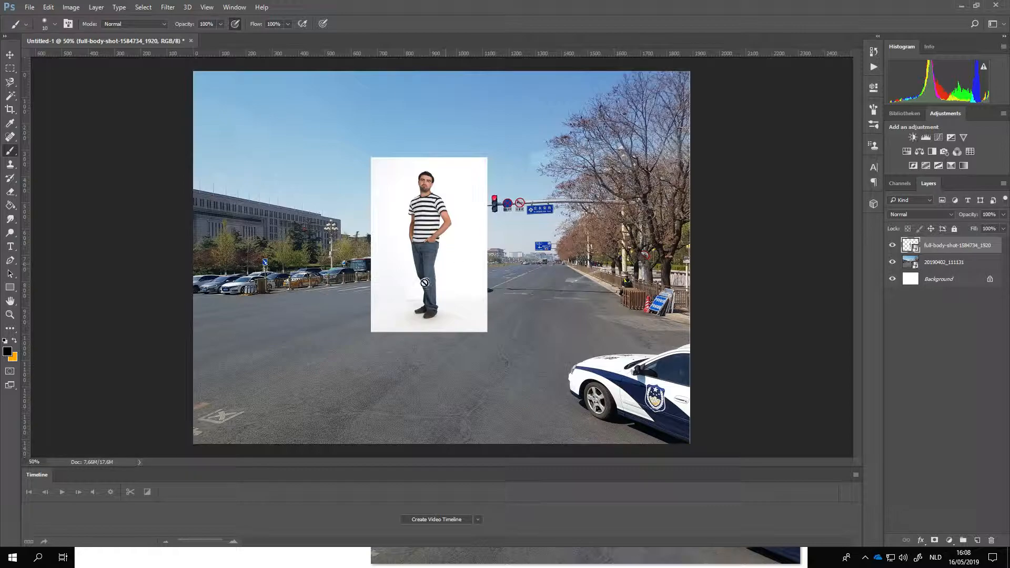
pyautogui.click(10, 54)
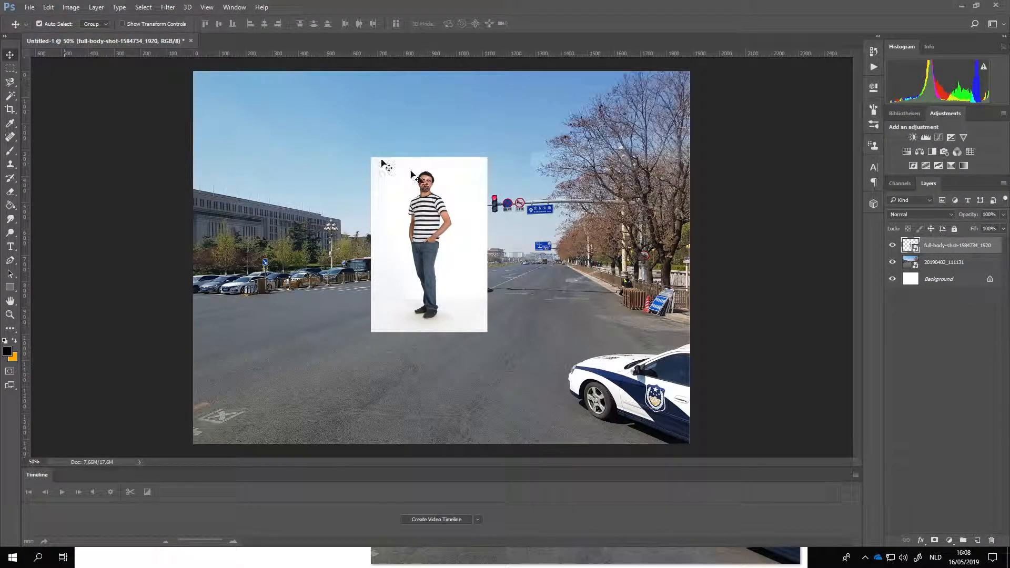
pyautogui.moveTo(424, 215); pyautogui.dragTo(419, 260)
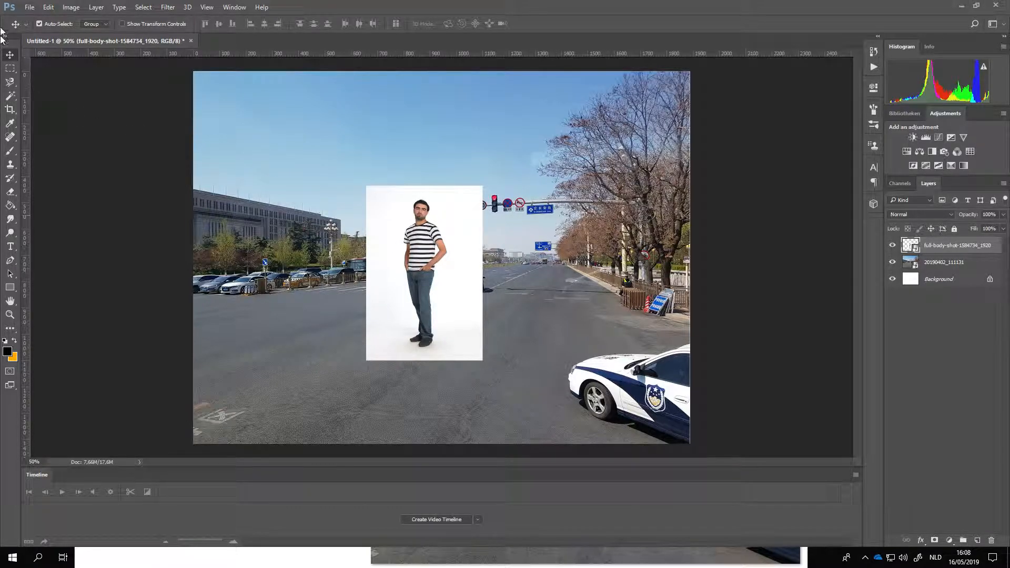
pyautogui.click(10, 69)
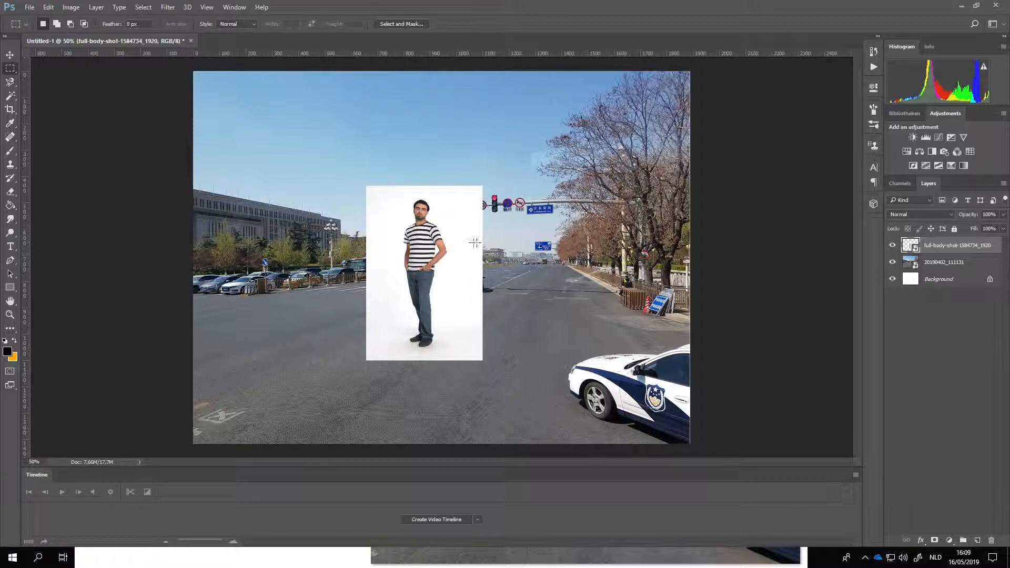
pyautogui.rightClick(529, 227)
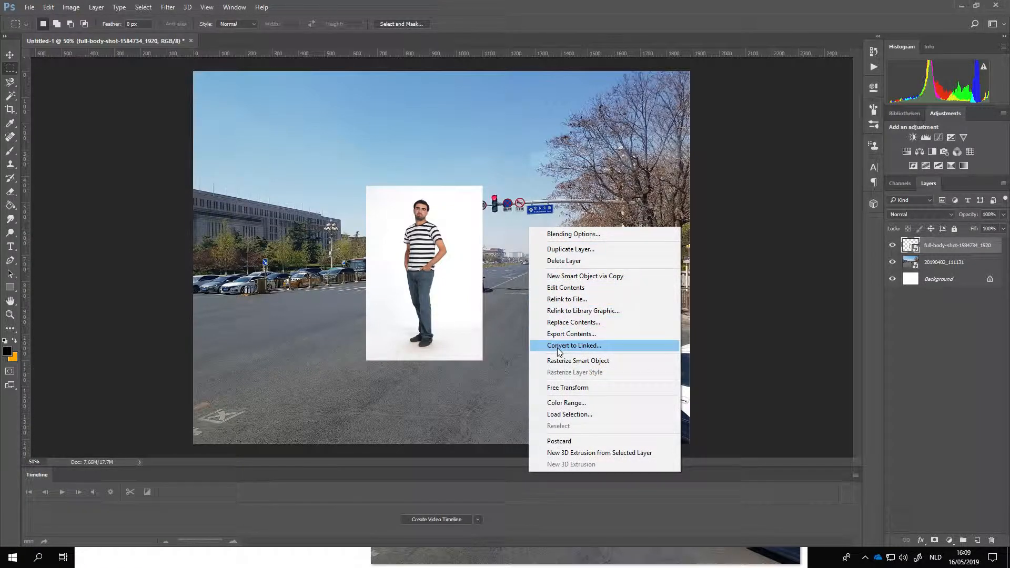
pyautogui.click(13, 56)
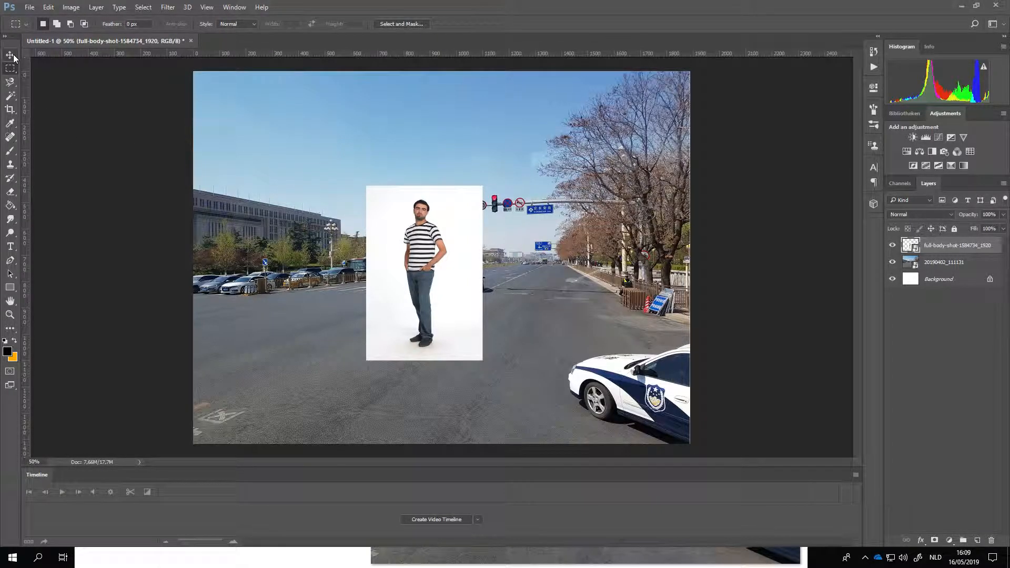
pyautogui.click(10, 55)
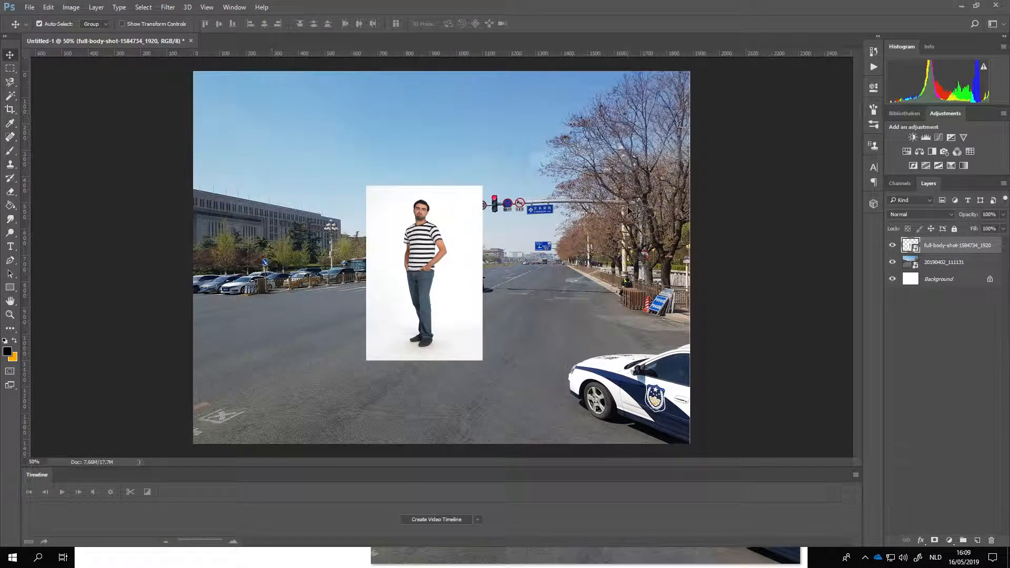
# Step: Free-transform the street photo layer slightly larger, lock its proportions at about 11.27%, and commit the change
pyautogui.click(610, 230)
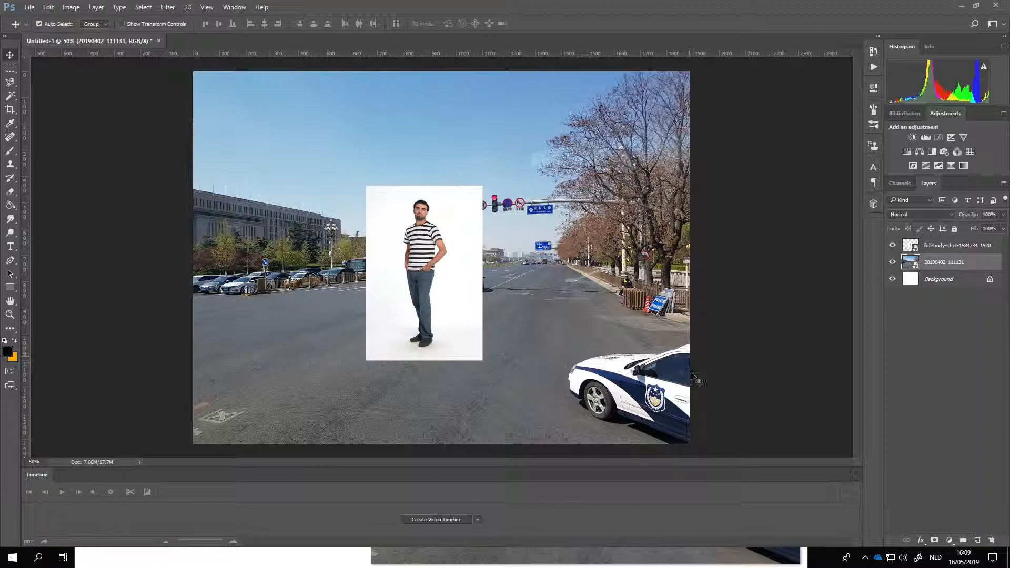
pyautogui.click(10, 71)
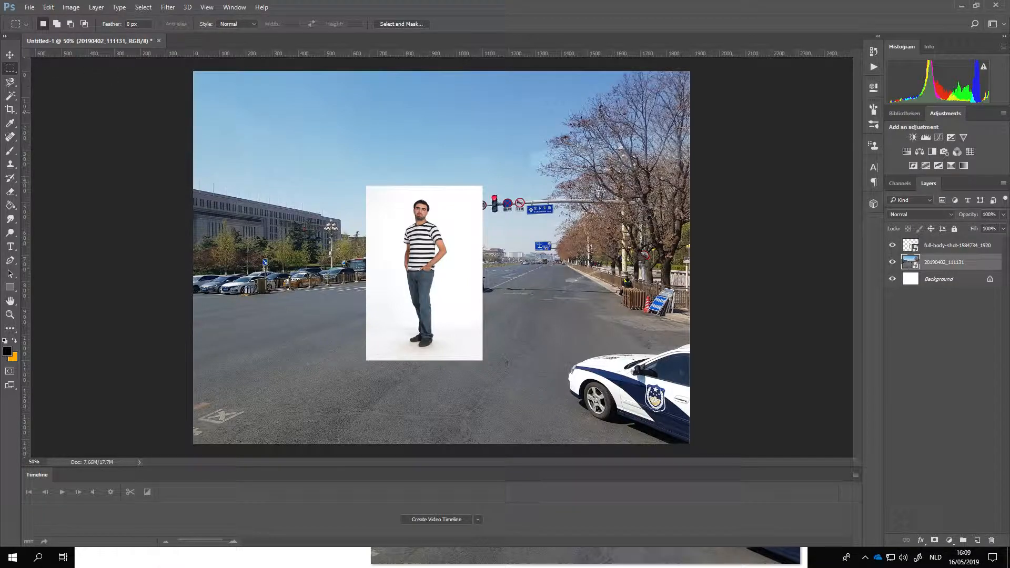
pyautogui.rightClick(568, 256)
pyautogui.click(612, 419)
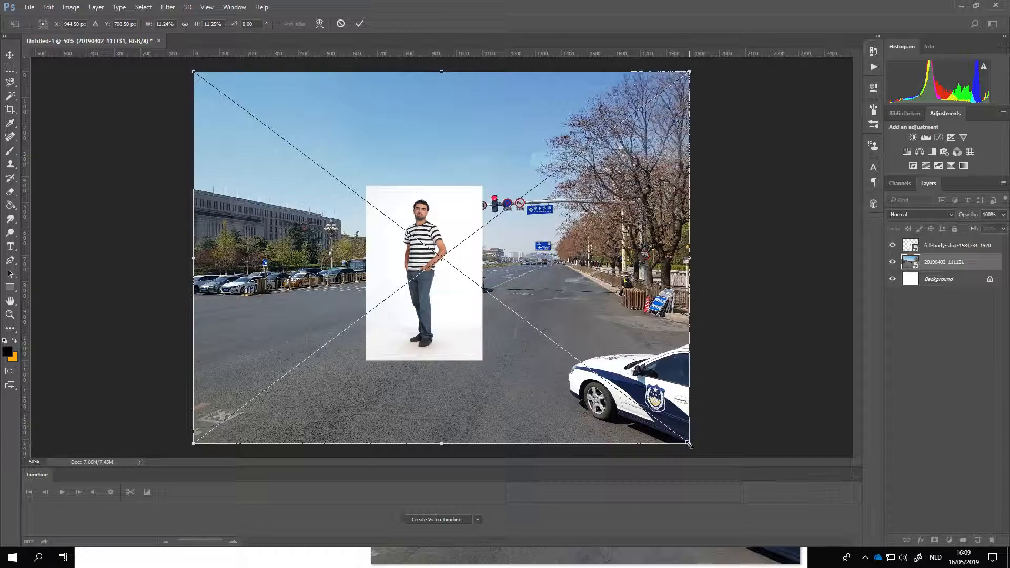
pyautogui.moveTo(691, 446); pyautogui.dragTo(692, 447)
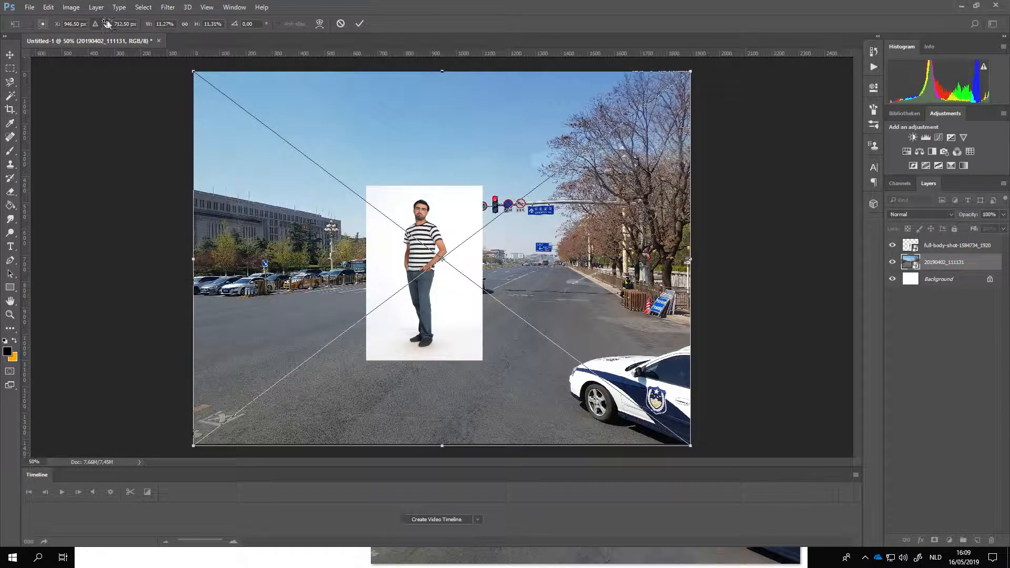
pyautogui.click(184, 25)
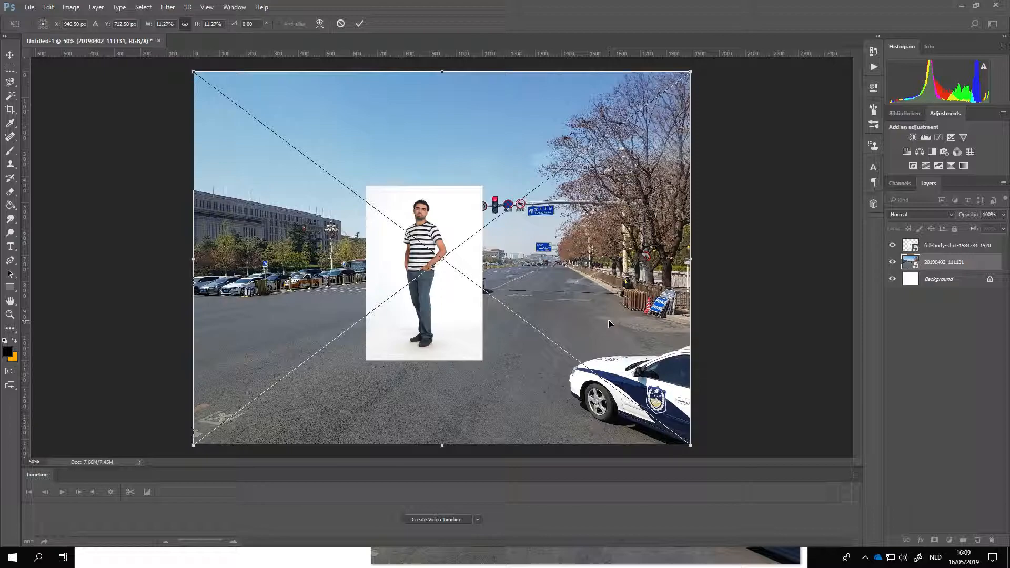
pyautogui.press('m')
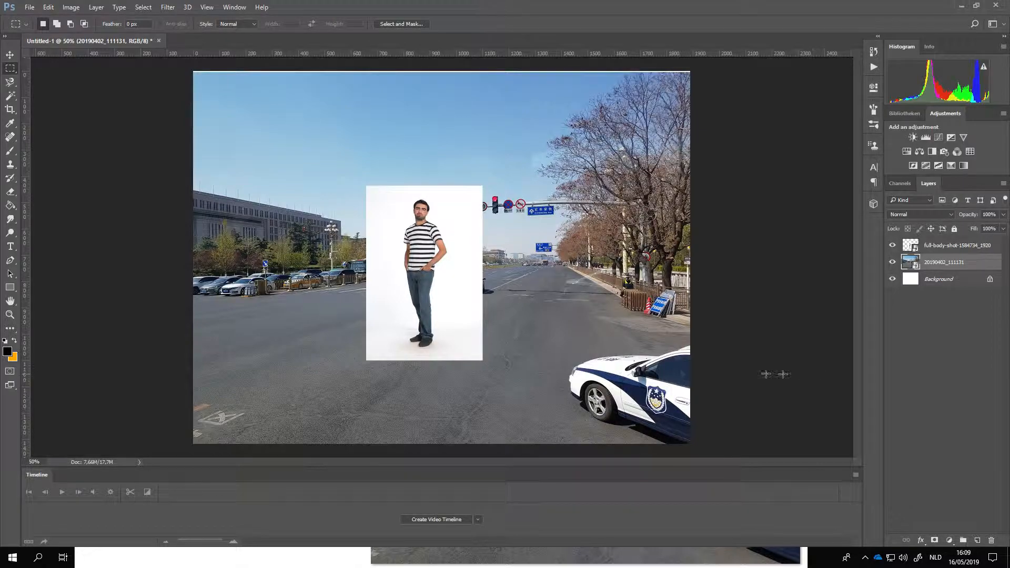
# Step: On the full-body-shot layer, select the white background around the man with the Magic Wand at tolerance 5
pyautogui.scroll(2, 414, 306)
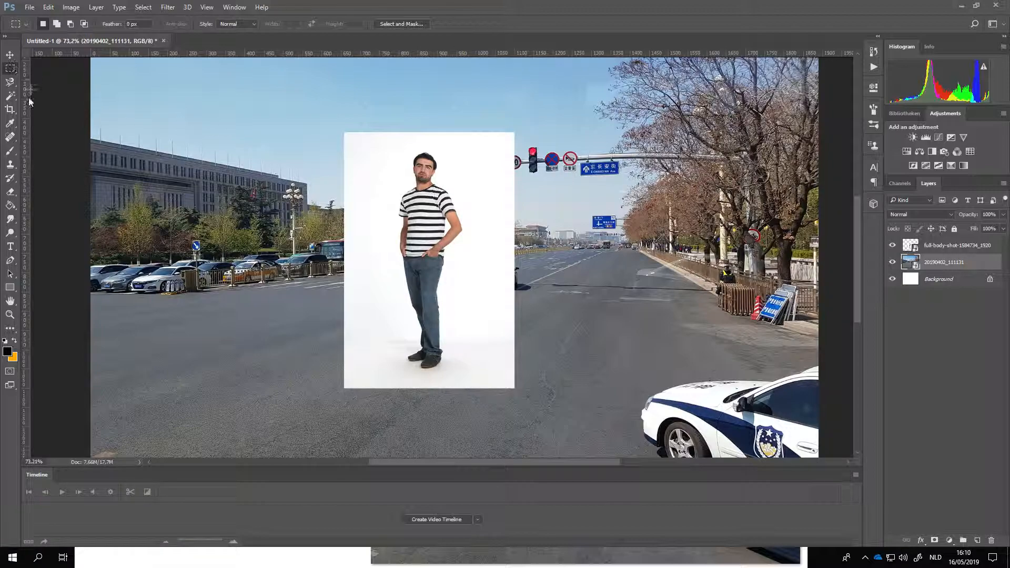
pyautogui.click(11, 96)
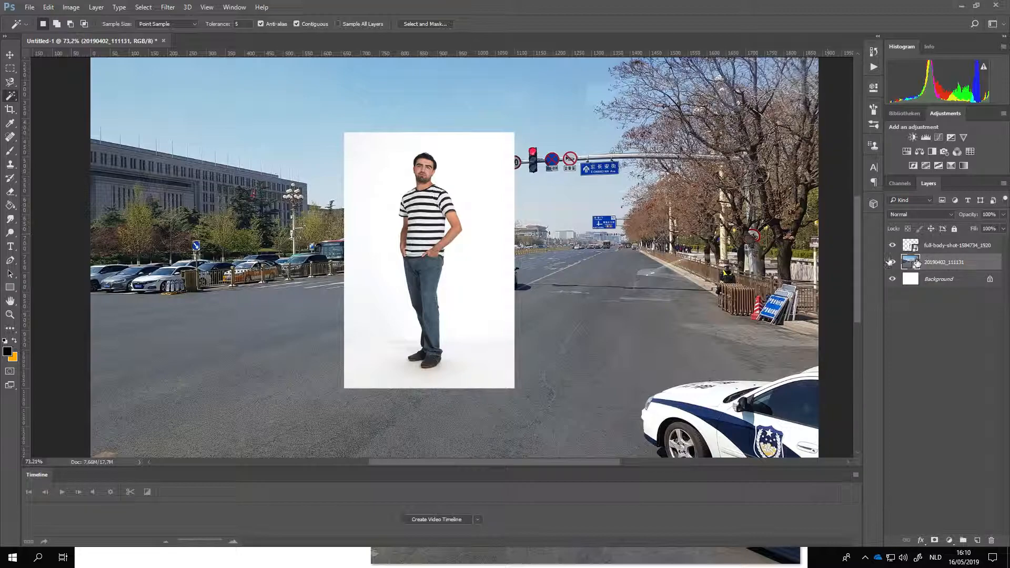
pyautogui.click(10, 54)
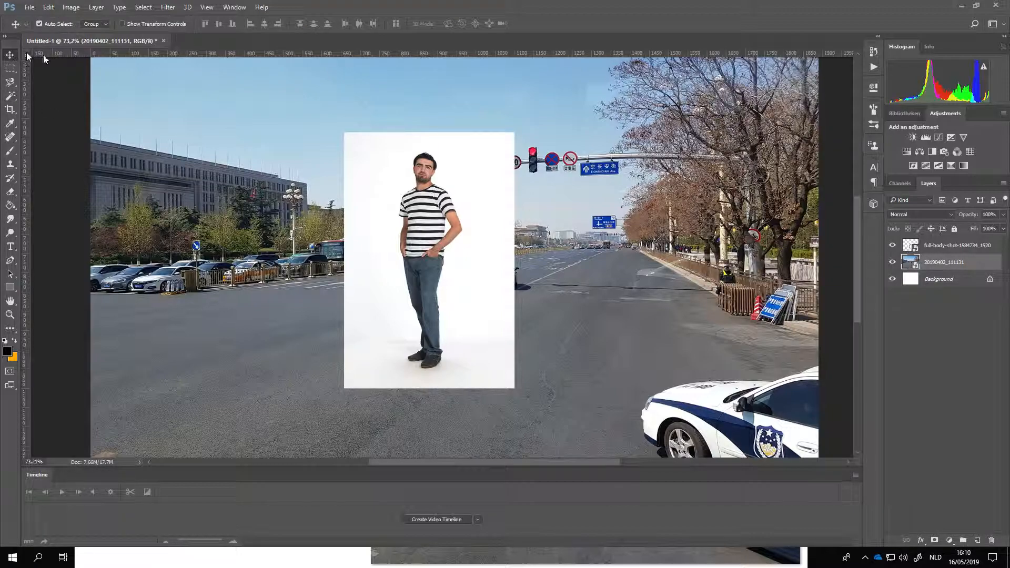
pyautogui.click(939, 247)
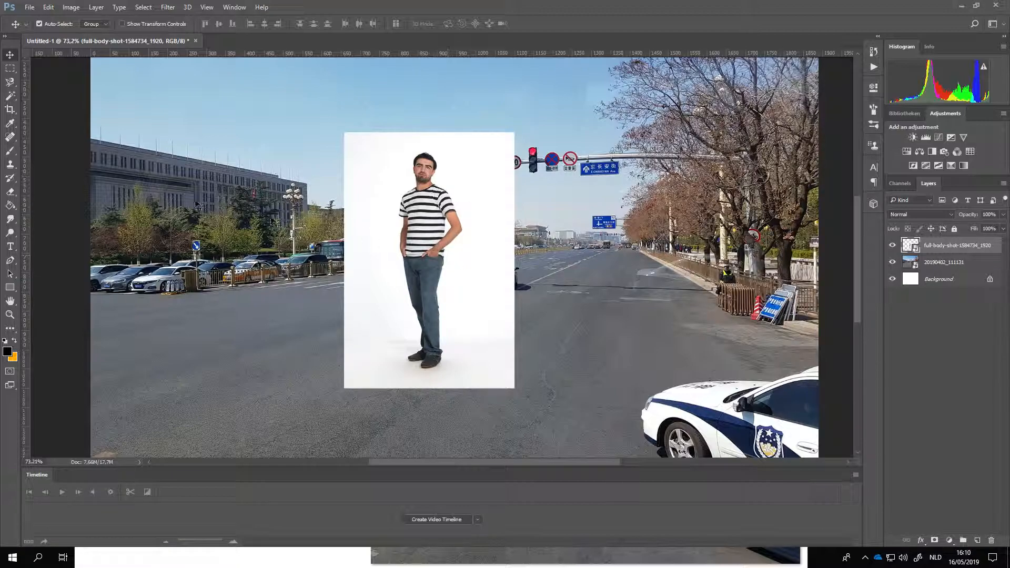
pyautogui.click(11, 96)
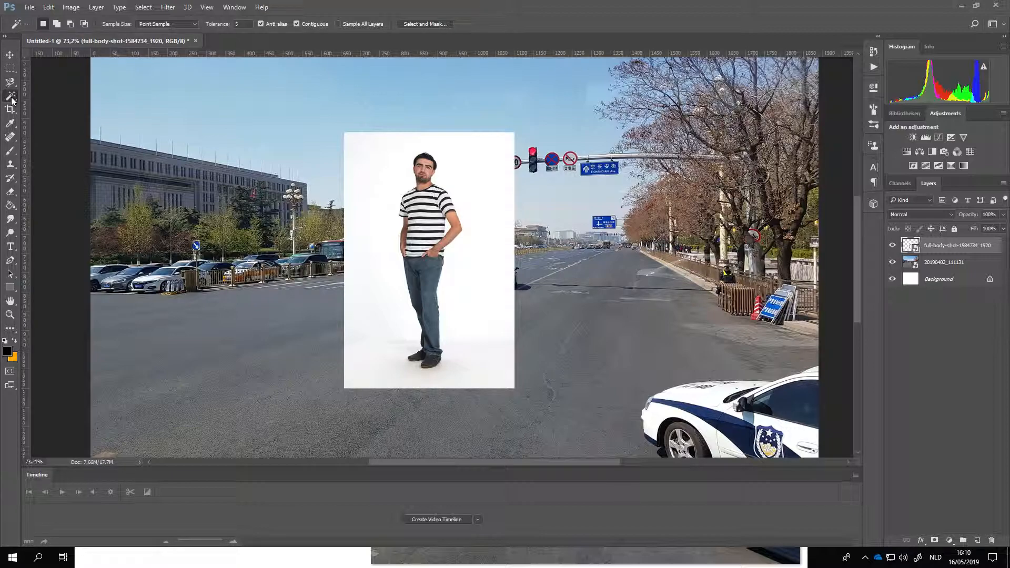
pyautogui.click(501, 196)
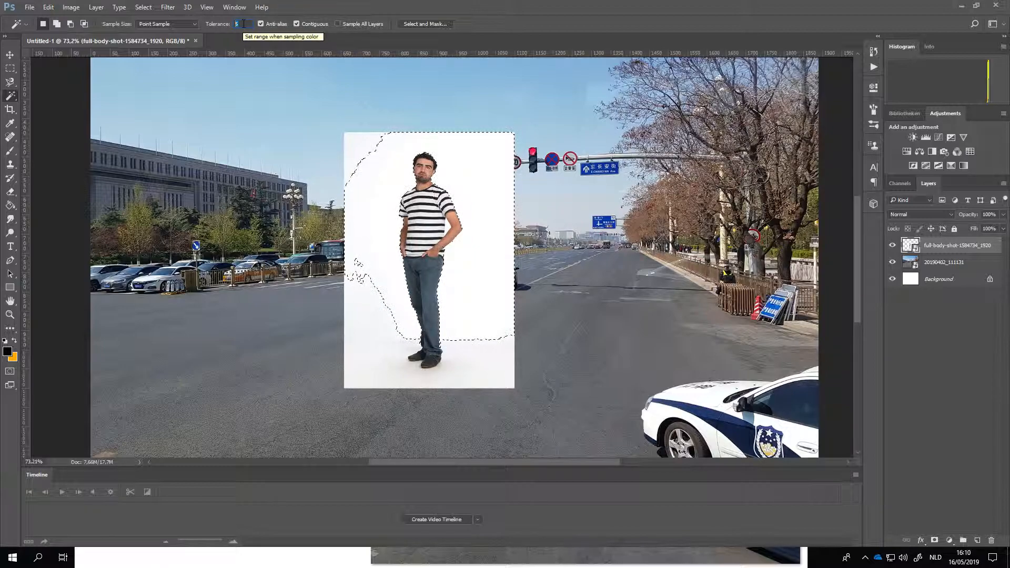
# Step: Try selecting the white background with the Magic Wand at tolerance 25, deselect, and try again at tolerance 20
pyautogui.write('2')
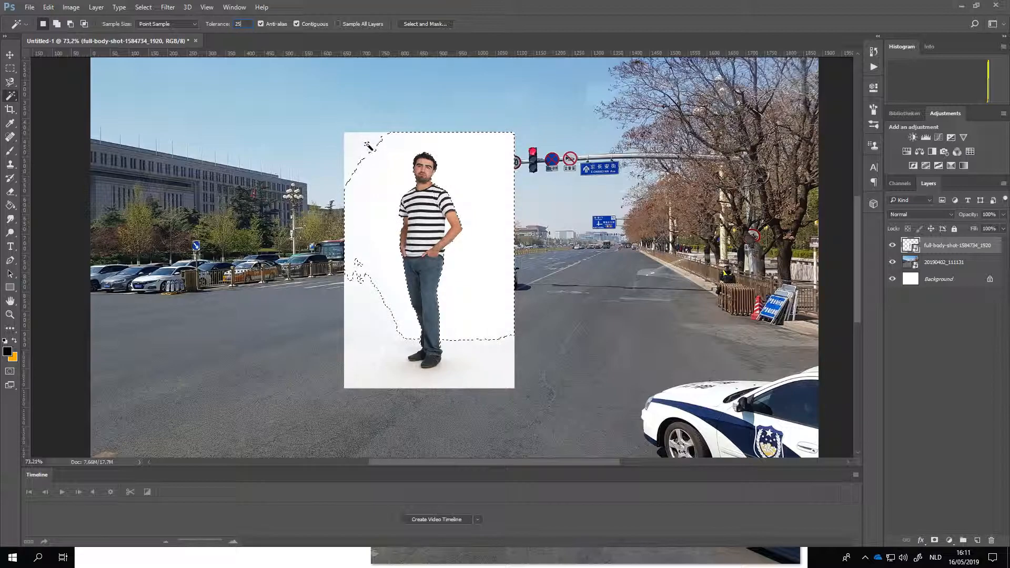
pyautogui.click(384, 163)
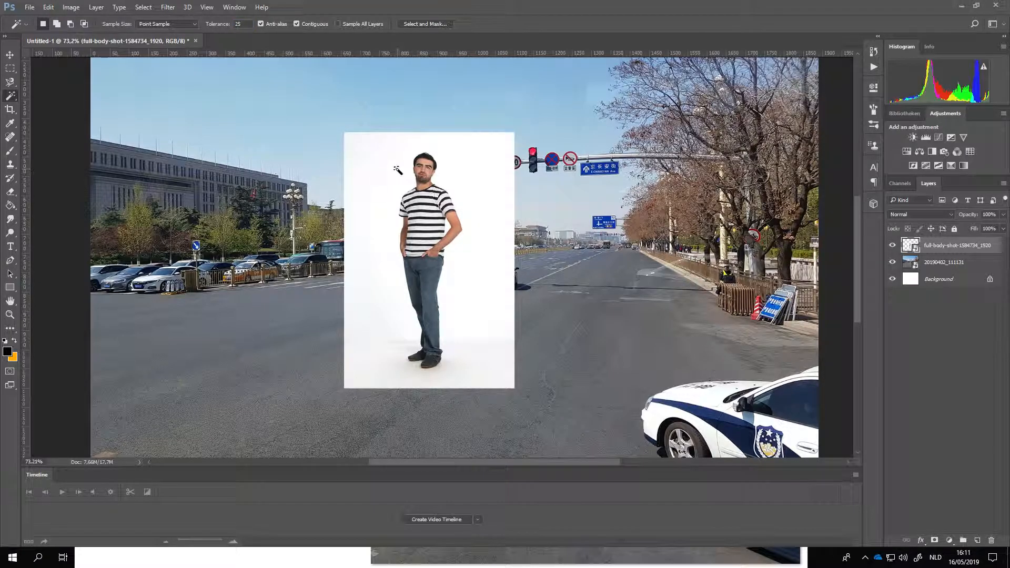
pyautogui.click(397, 169)
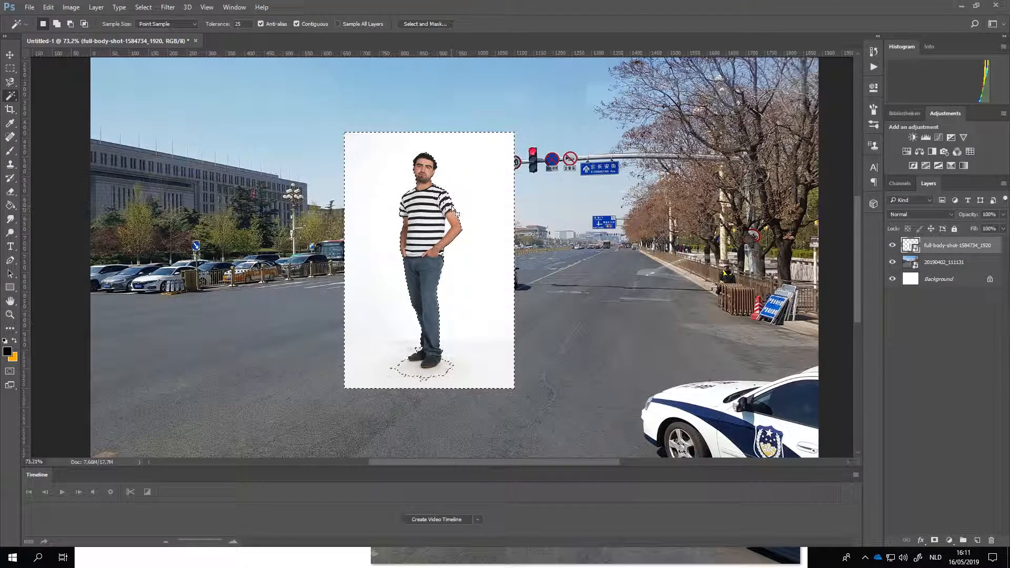
pyautogui.hotkey('ctrl', 'd')
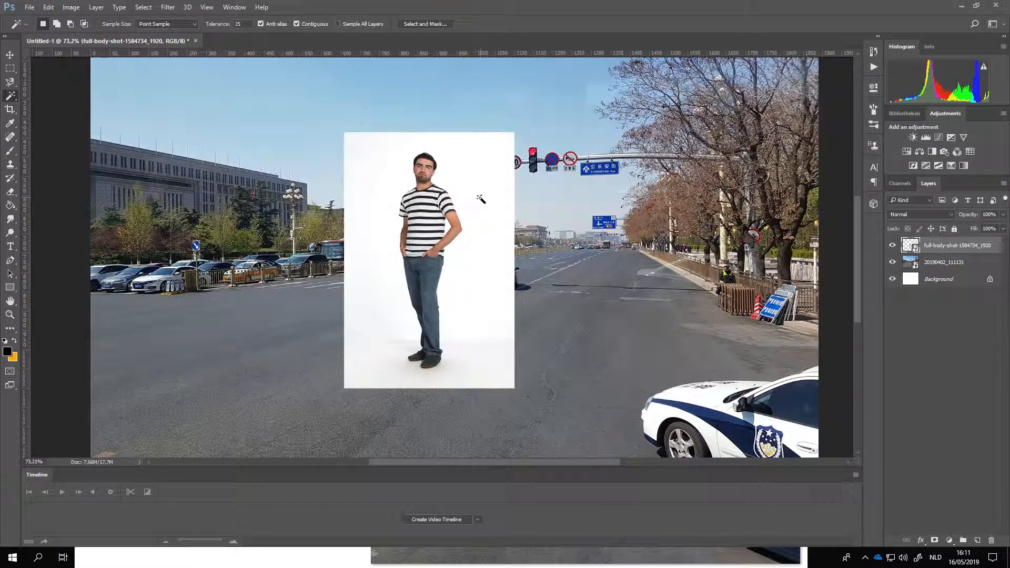
pyautogui.click(239, 24)
pyautogui.write('20')
pyautogui.click(475, 192)
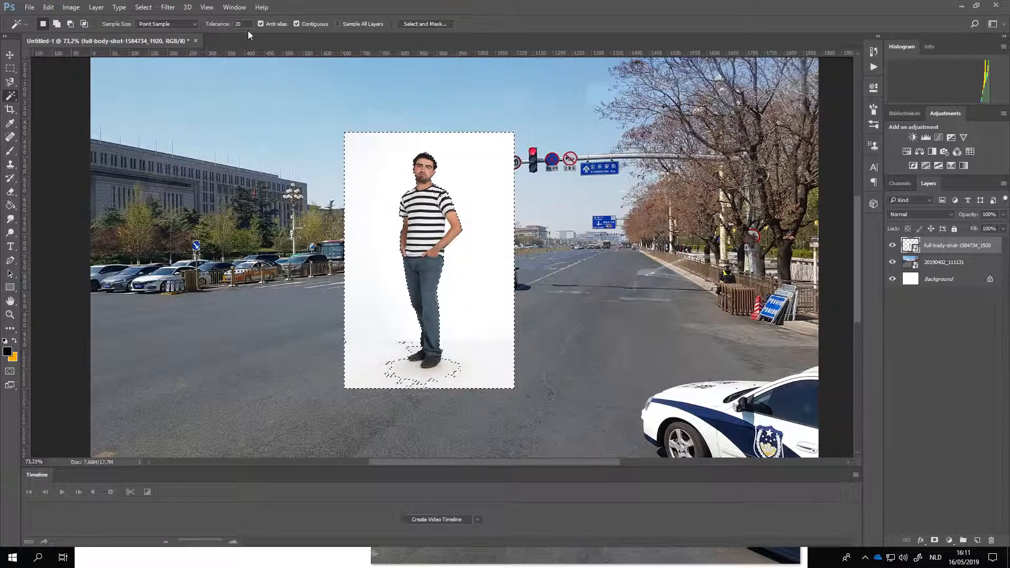
# Step: Set the Magic Wand tolerance to 15 and reselect the white background around the man
pyautogui.click(226, 24)
pyautogui.write('15')
pyautogui.click(478, 202)
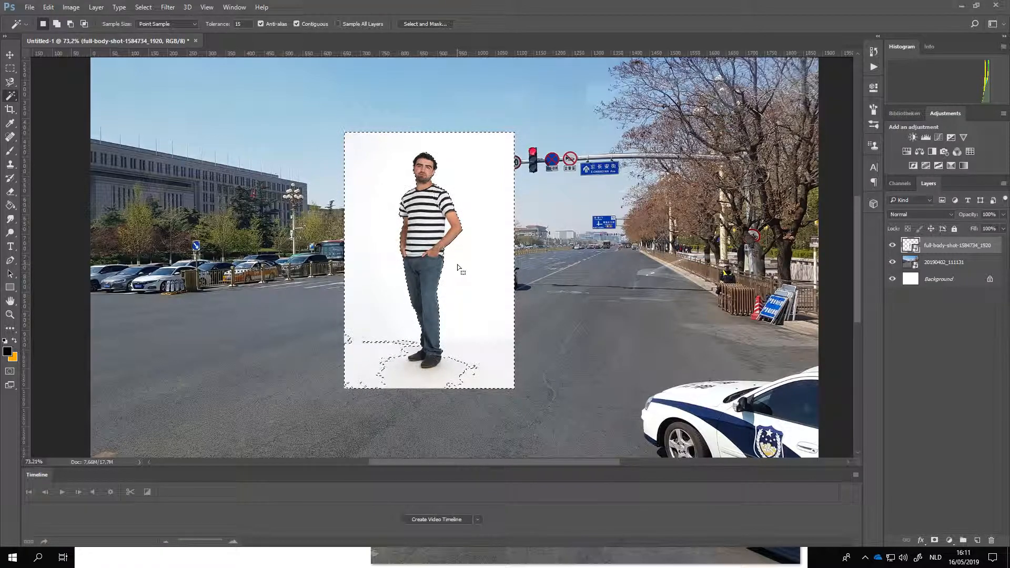
# Step: Try to delete the selected white background directly from the full-body-shot smart object
pyautogui.scroll(3, 428, 243)
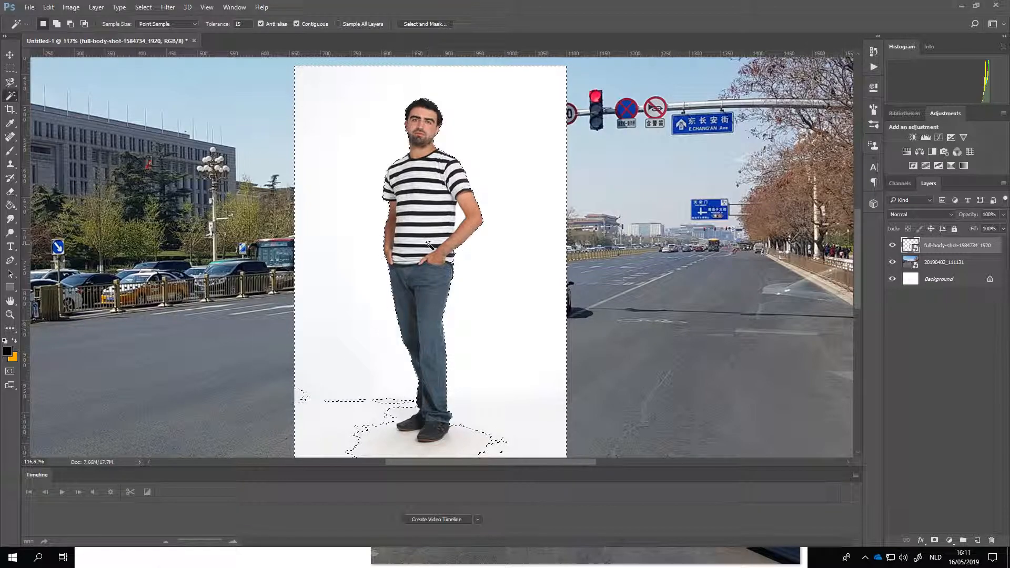
pyautogui.press('Delete')
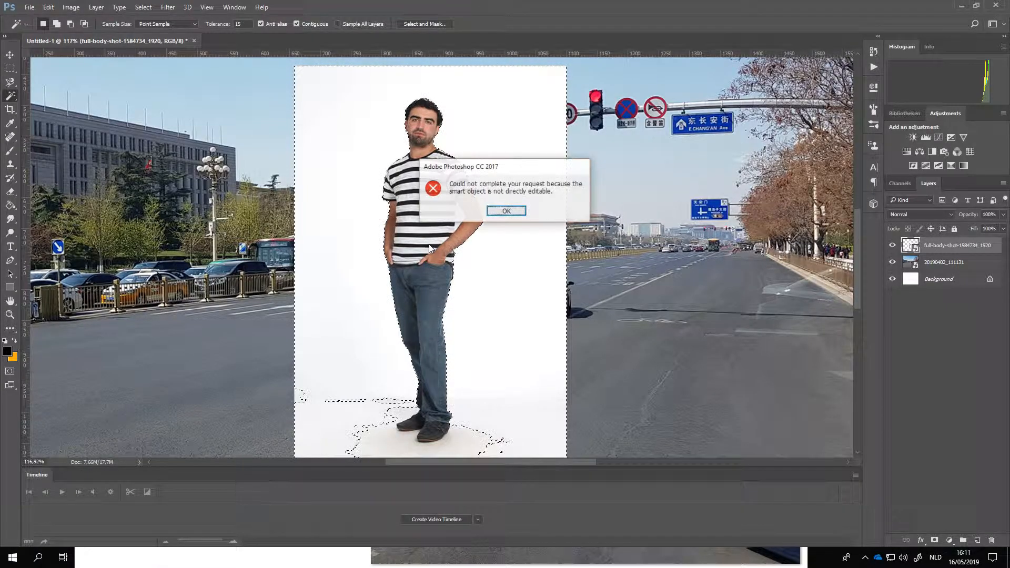
pyautogui.click(517, 210)
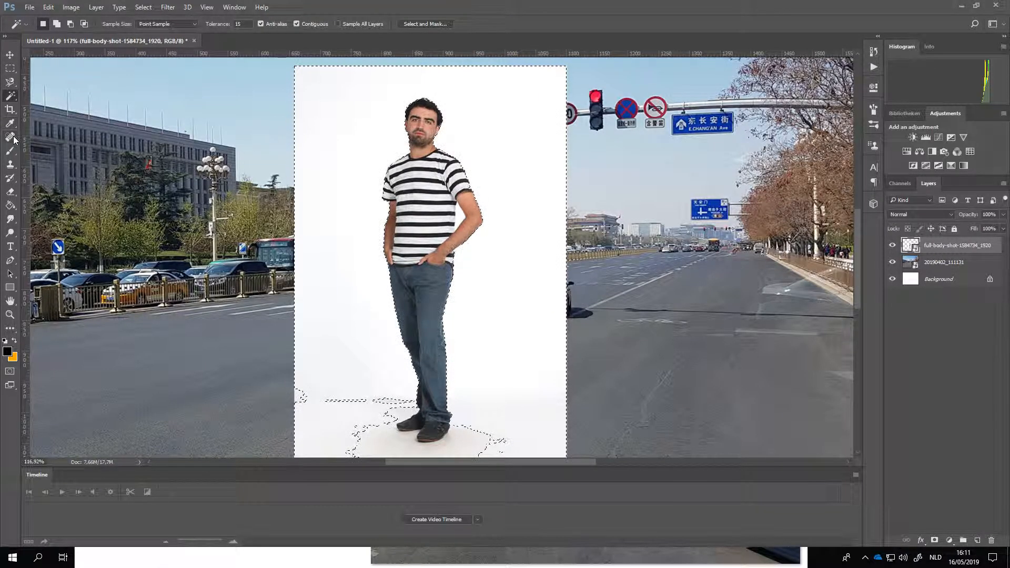
# Step: Rasterize the full-body-shot smart object by way of the Brush tool and delete the selected white background
pyautogui.click(11, 151)
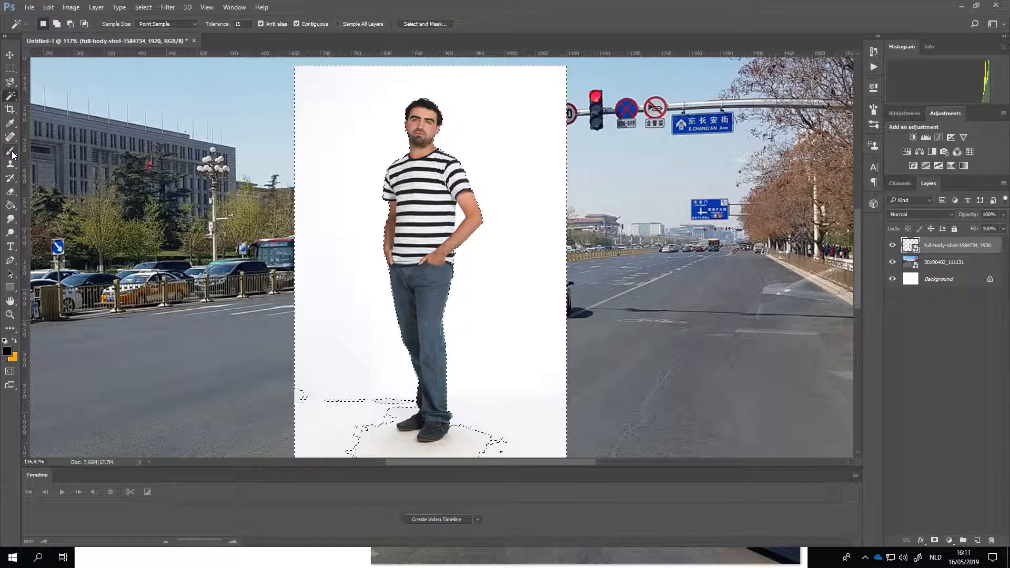
pyautogui.click(493, 251)
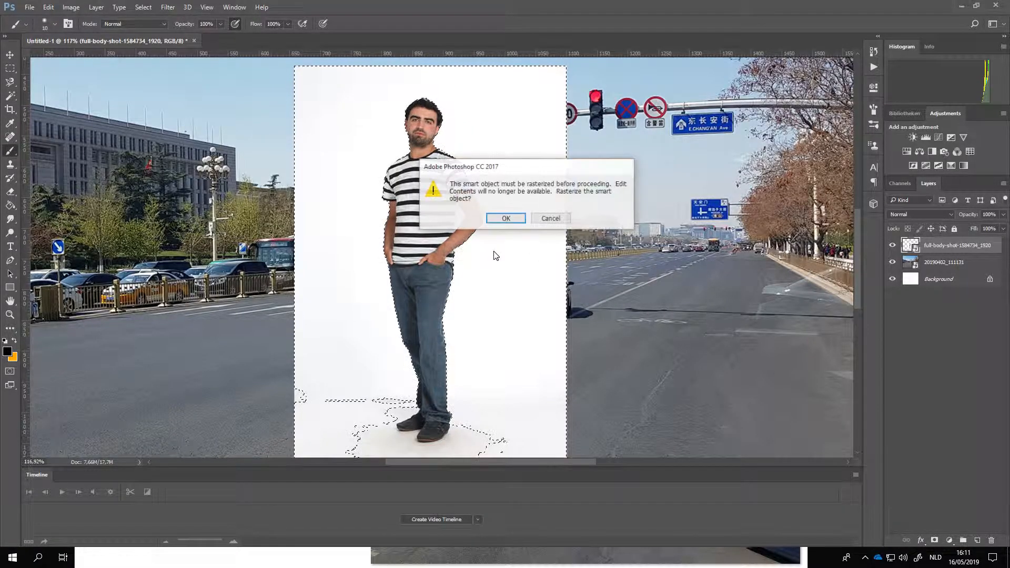
pyautogui.click(500, 221)
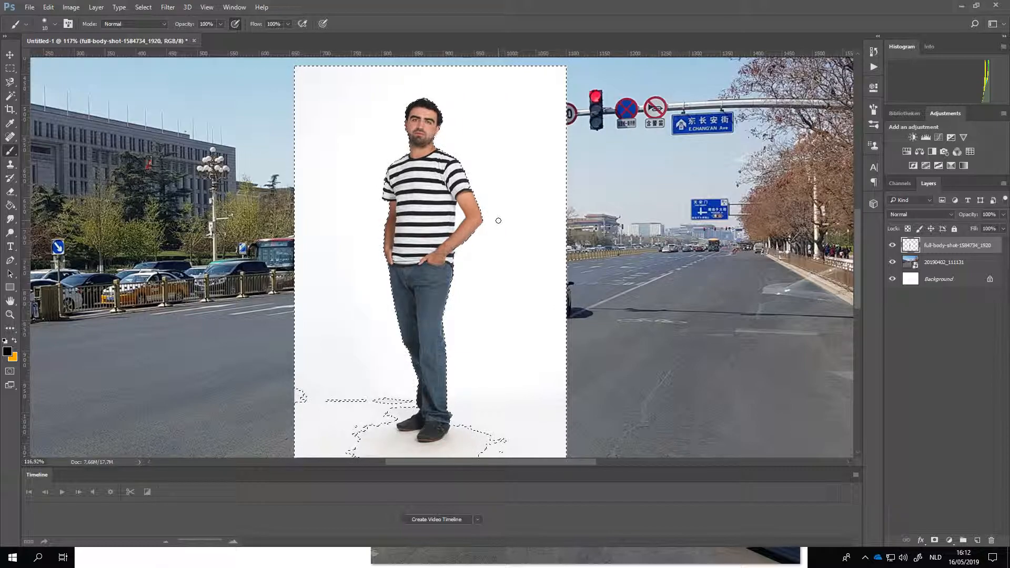
pyautogui.press('Delete')
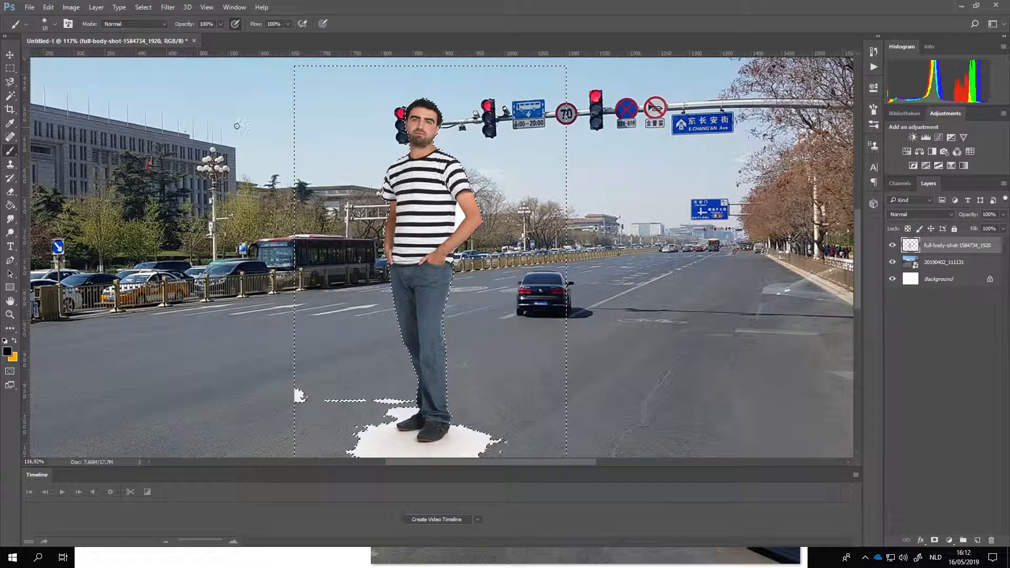
# Step: Select the white gap between the man's bent arm and shirt with the Magic Wand at tolerance 15 and clear it
pyautogui.click(10, 96)
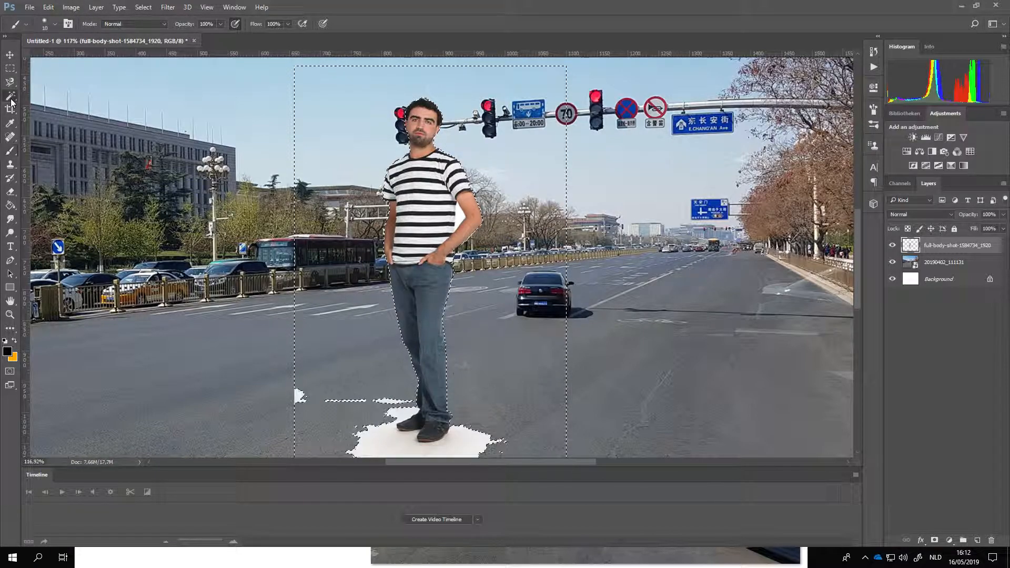
pyautogui.click(459, 221)
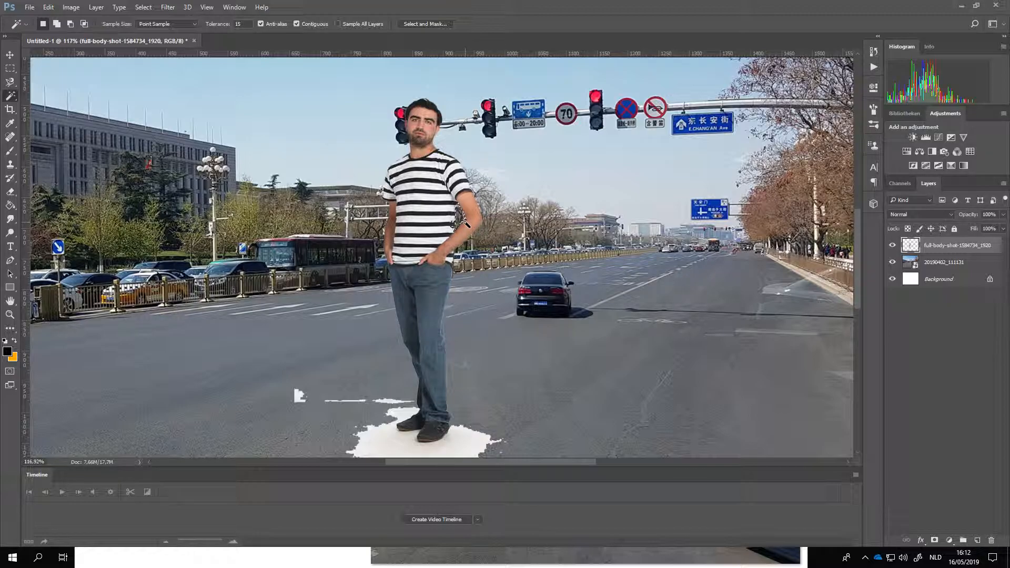
pyautogui.scroll(3, 453, 242)
pyautogui.scroll(5, 450, 246)
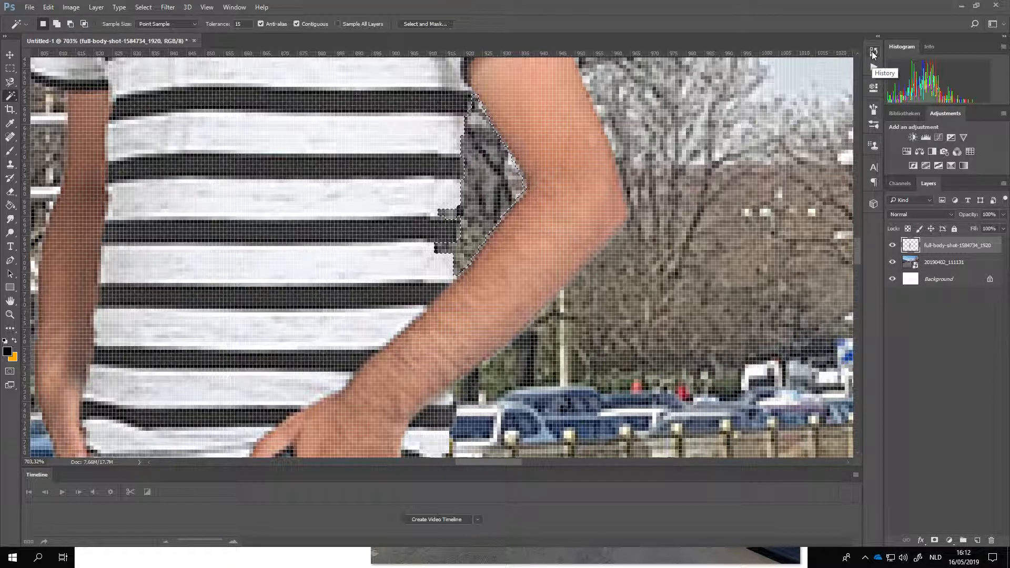
# Step: Revert the history to before the arm gap was cleared and drop the gap selection
pyautogui.click(873, 53)
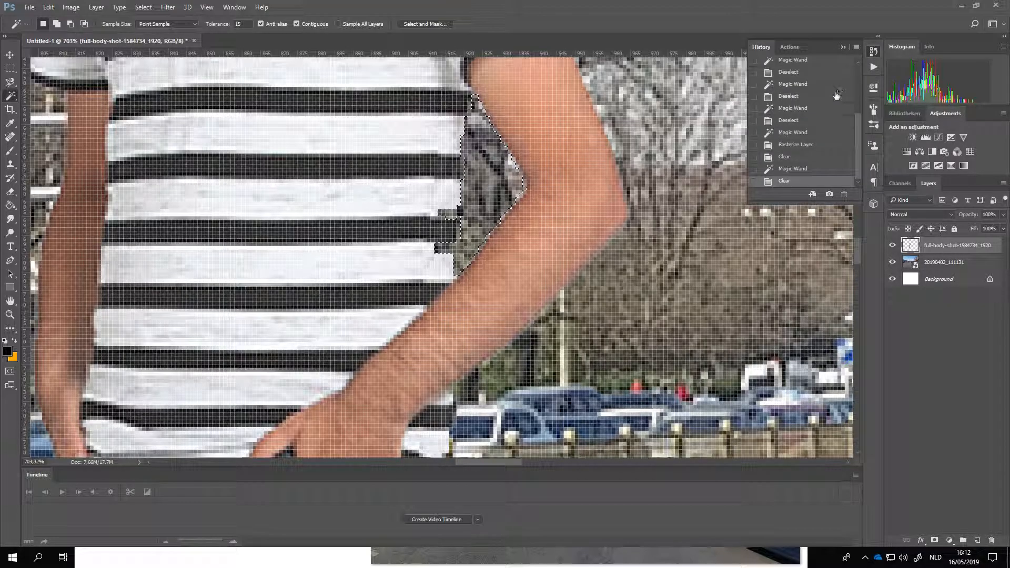
pyautogui.click(809, 172)
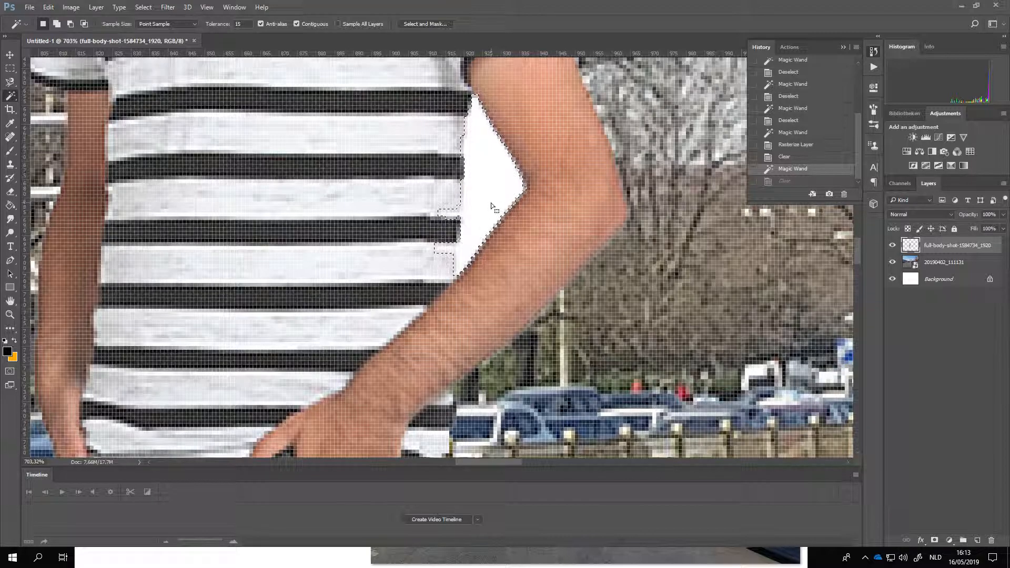
pyautogui.hotkey('ctrl', 'd')
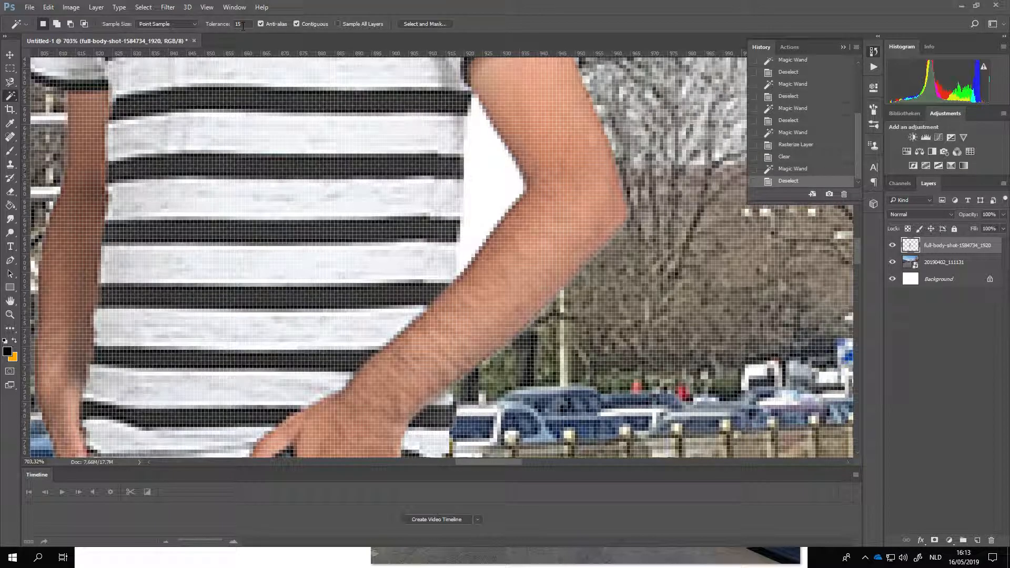
# Step: Try selecting the white gap between the bent arm and shirt with the Magic Wand at tolerance 10
pyautogui.write('10')
pyautogui.click(480, 191)
# Step: Reselect the white gap between the bent arm and shirt with the Magic Wand at tolerance 5 and clear it
pyautogui.click(222, 25)
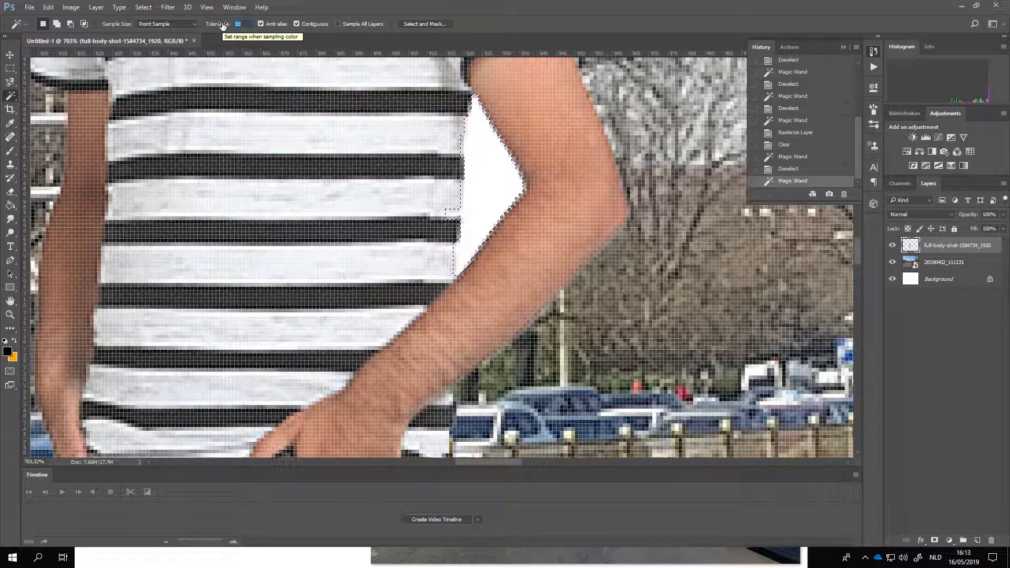
pyautogui.write('5')
pyautogui.hotkey('ctrl', 'd')
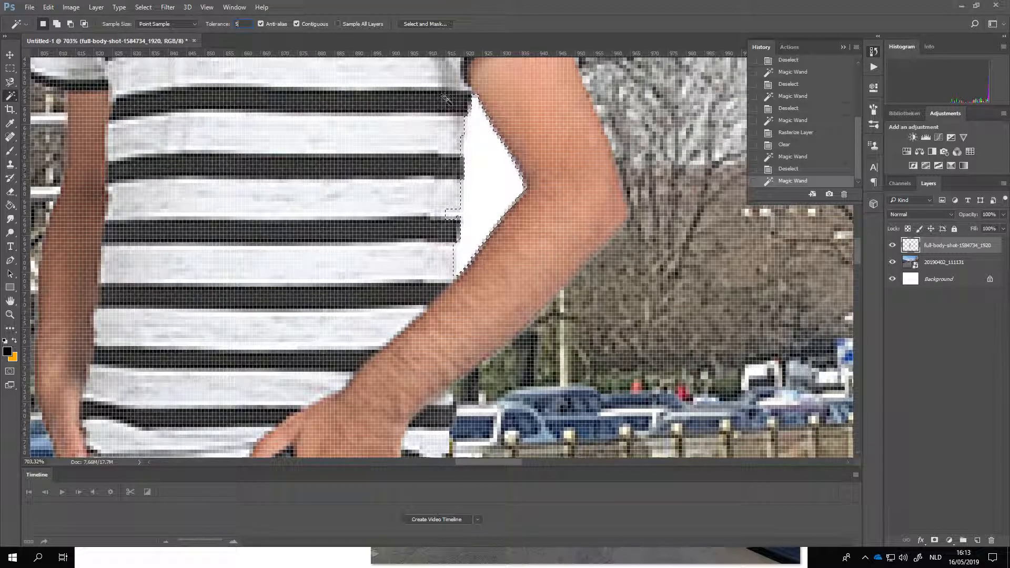
pyautogui.click(501, 199)
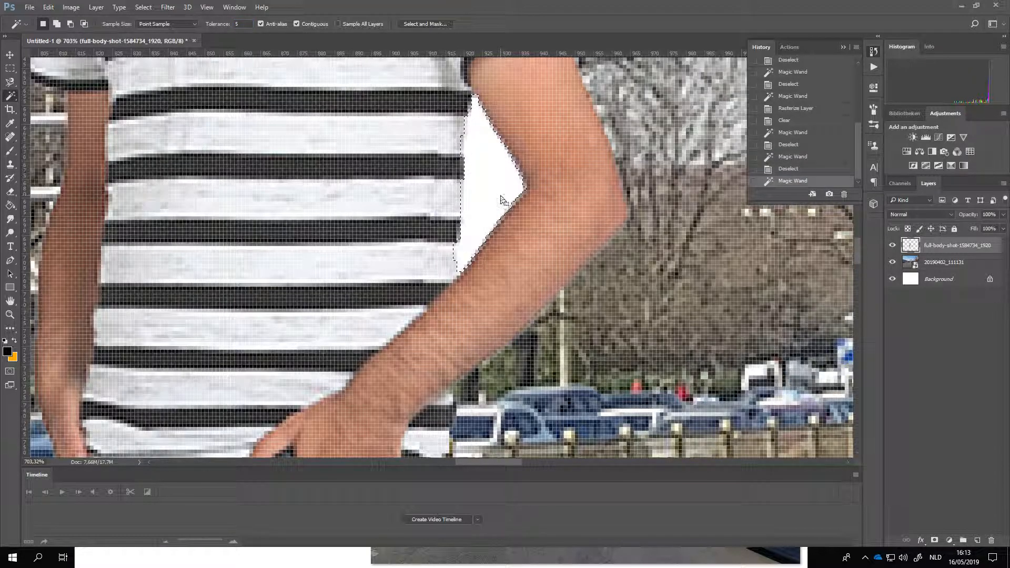
pyautogui.press('Delete')
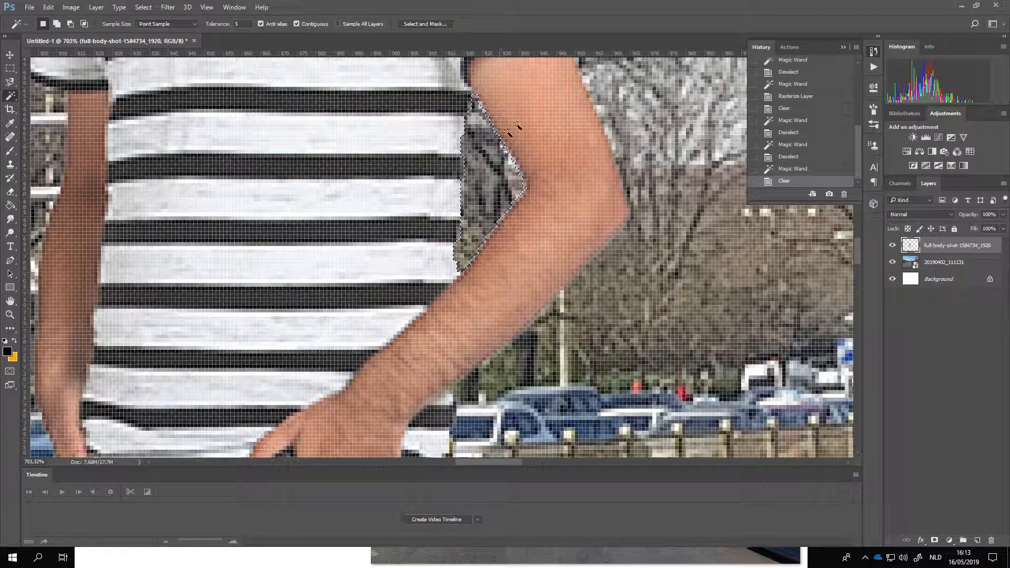
pyautogui.scroll(-5, 505, 230)
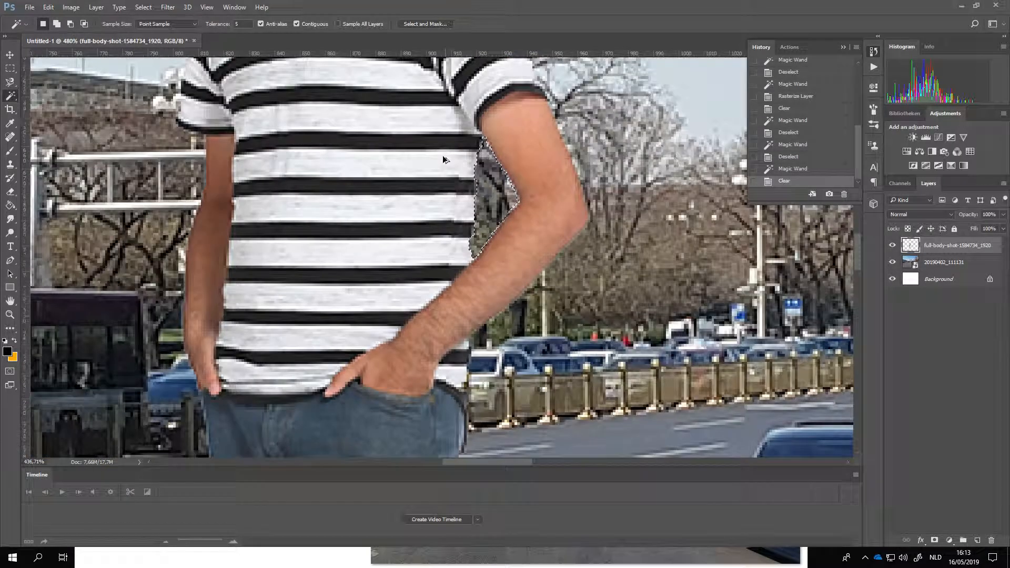
pyautogui.scroll(3, 455, 138)
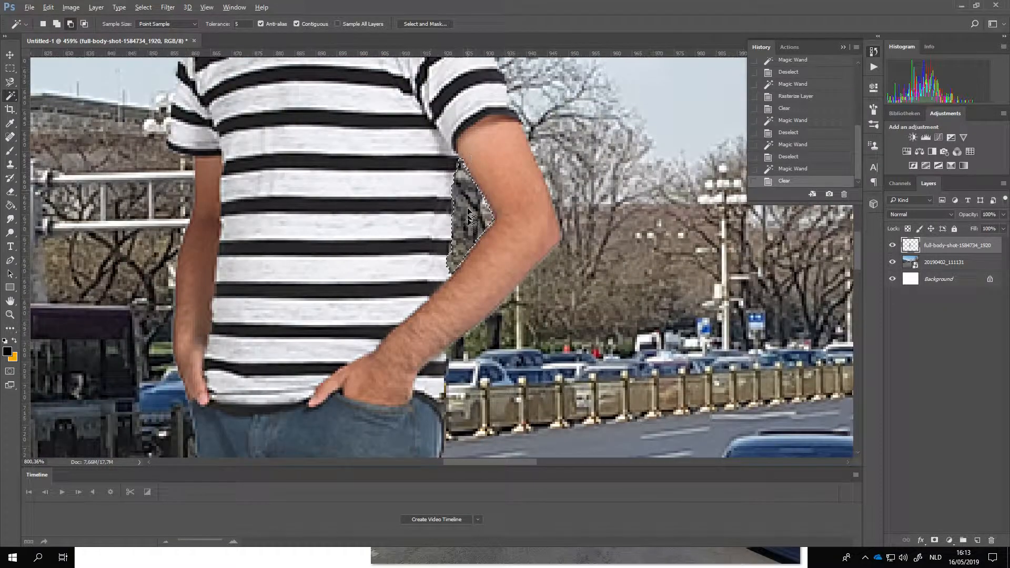
pyautogui.scroll(-3, 446, 100)
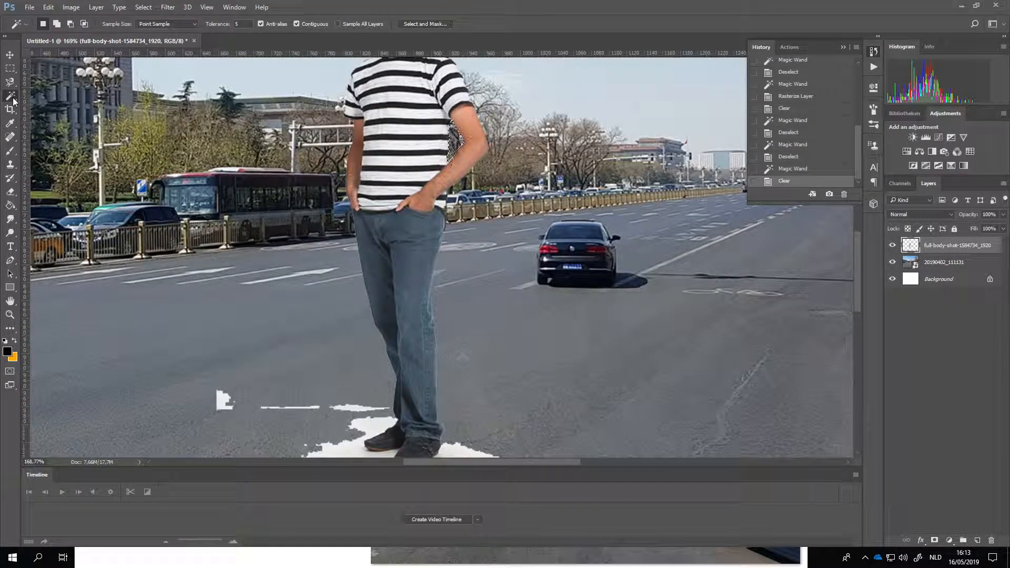
# Step: Try to erase the leftover white patches on the asphalt around the shoes with a soft 95 px Eraser
pyautogui.scroll(-2, 412, 188)
pyautogui.scroll(-2, 412, 188)
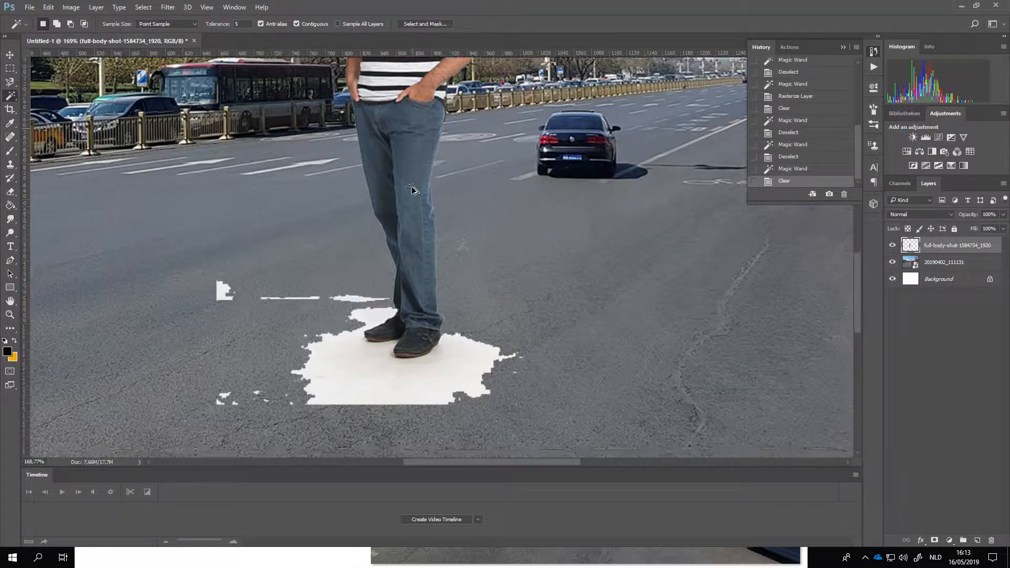
pyautogui.scroll(-3, 349, 267)
pyautogui.scroll(5, 349, 265)
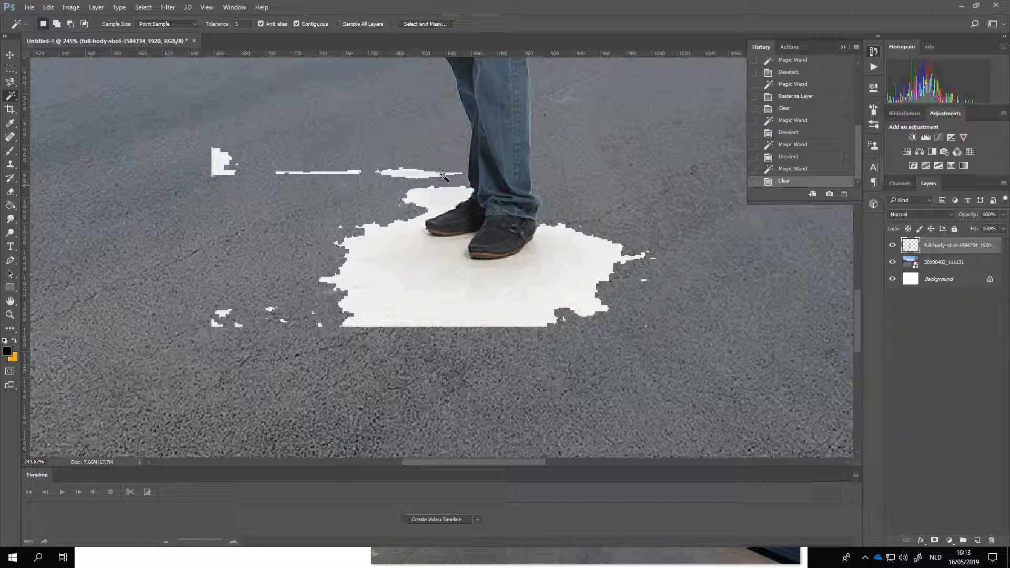
pyautogui.click(14, 192)
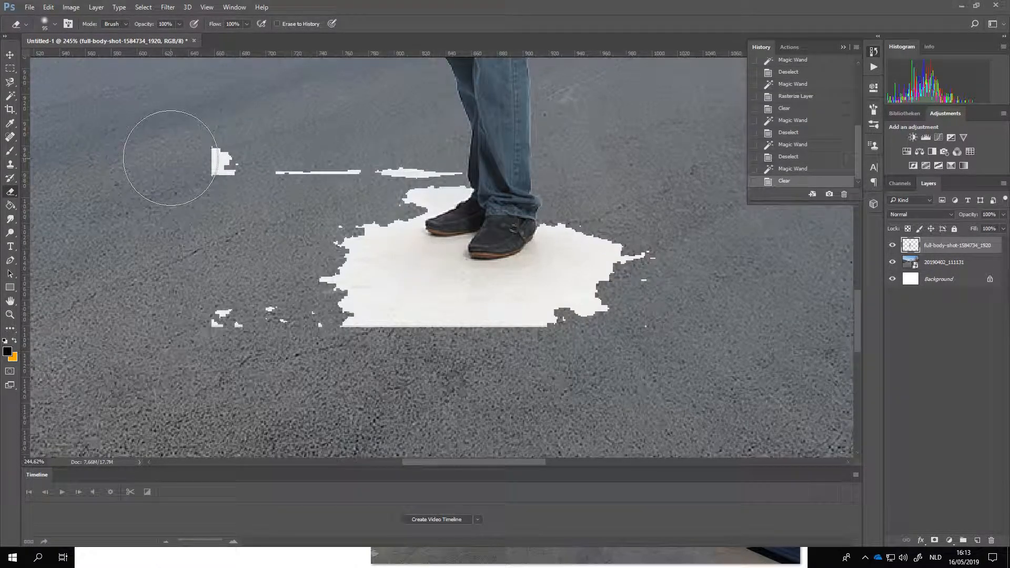
pyautogui.moveTo(285, 160); pyautogui.dragTo(252, 164)
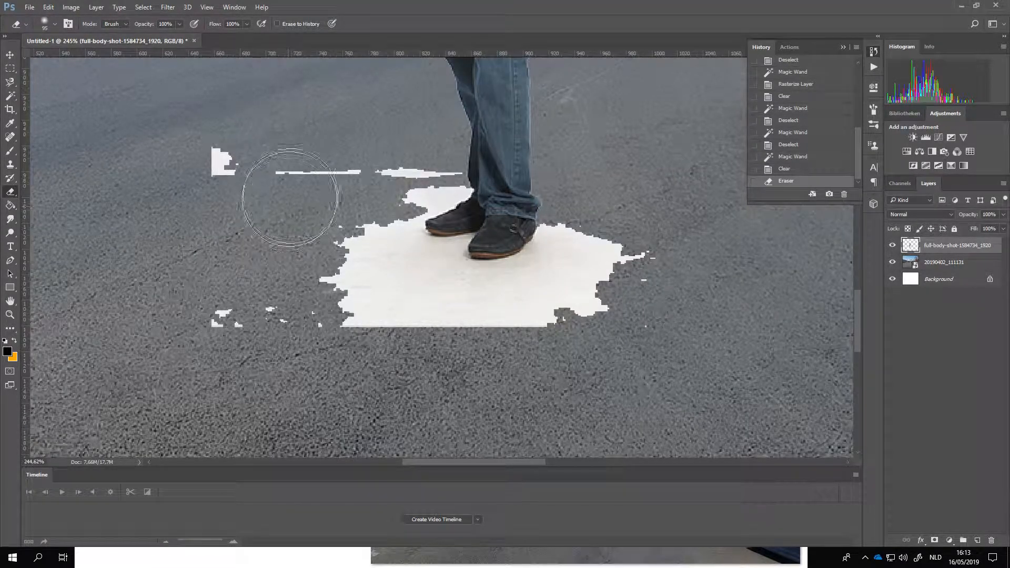
pyautogui.rightClick(340, 190)
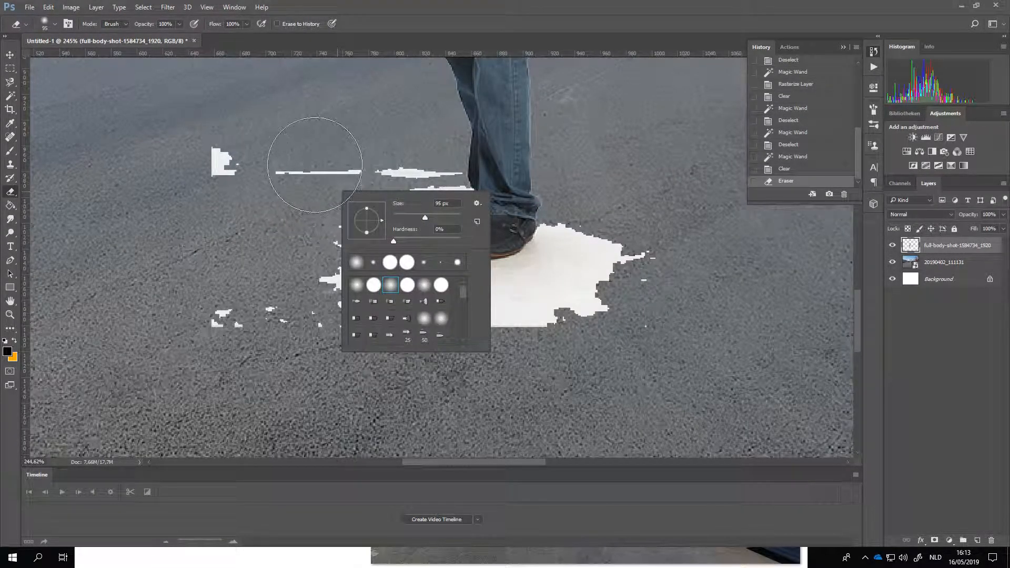
pyautogui.click(11, 192)
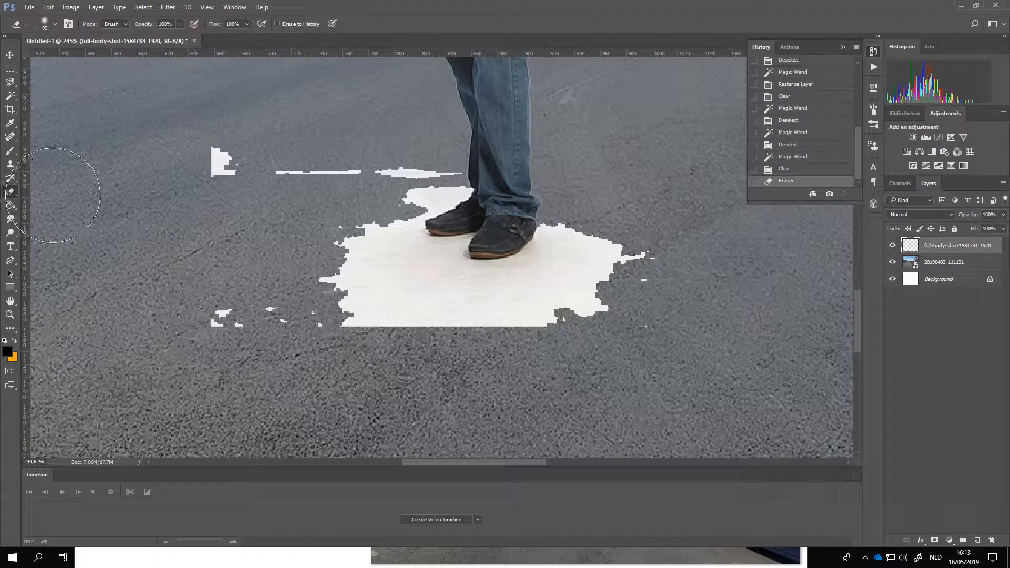
pyautogui.rightClick(353, 174)
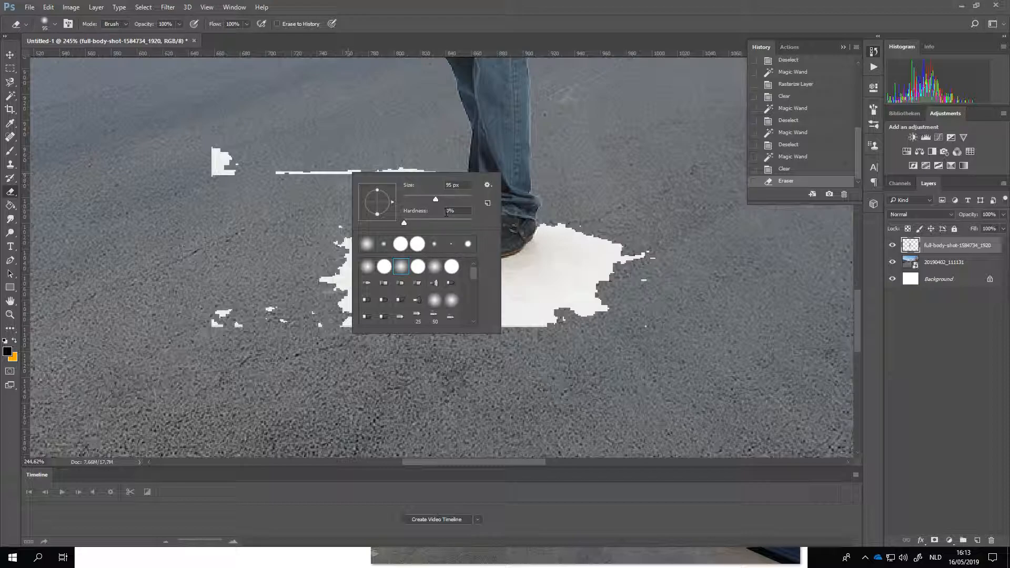
pyautogui.moveTo(404, 222)
pyautogui.mouseDown()
pyautogui.moveTo(457, 222)
pyautogui.moveTo(379, 225)
pyautogui.mouseUp()
pyautogui.click(568, 296)
pyautogui.click(534, 298)
pyautogui.click(534, 297)
pyautogui.click(533, 298)
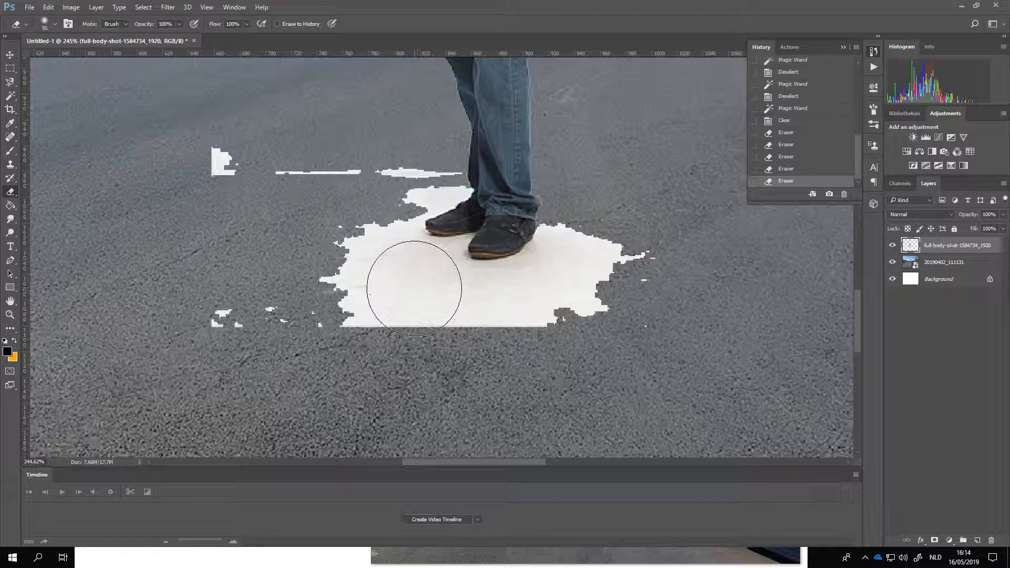
# Step: Raise the Eraser brush's hardness to the maximum and try it on the white floor patch
pyautogui.rightClick(408, 267)
pyautogui.moveTo(520, 322); pyautogui.dragTo(548, 329)
pyautogui.click(371, 295)
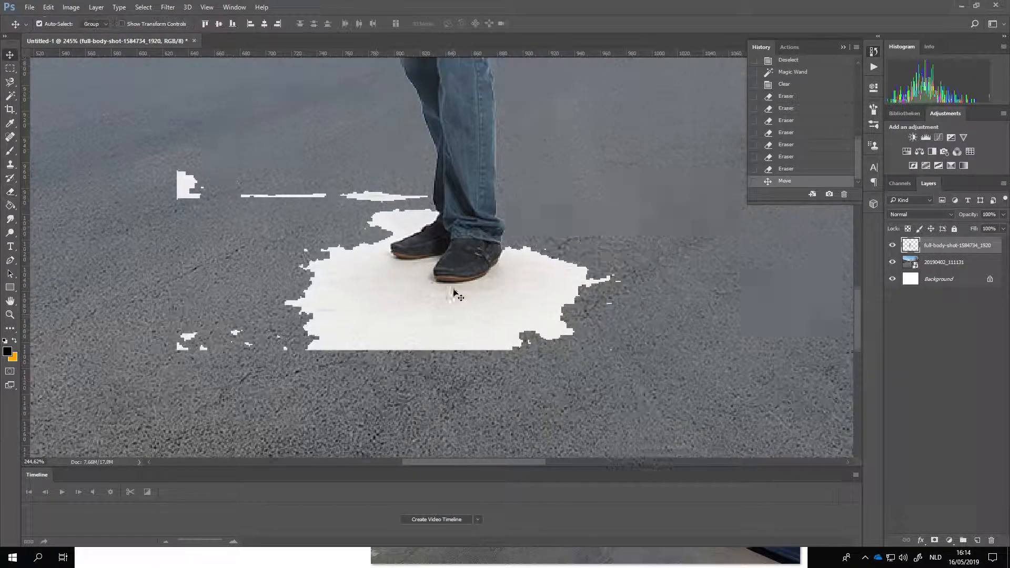
# Step: Drop the active selection in the gap between the man's arm and shirt
pyautogui.scroll(3, 458, 290)
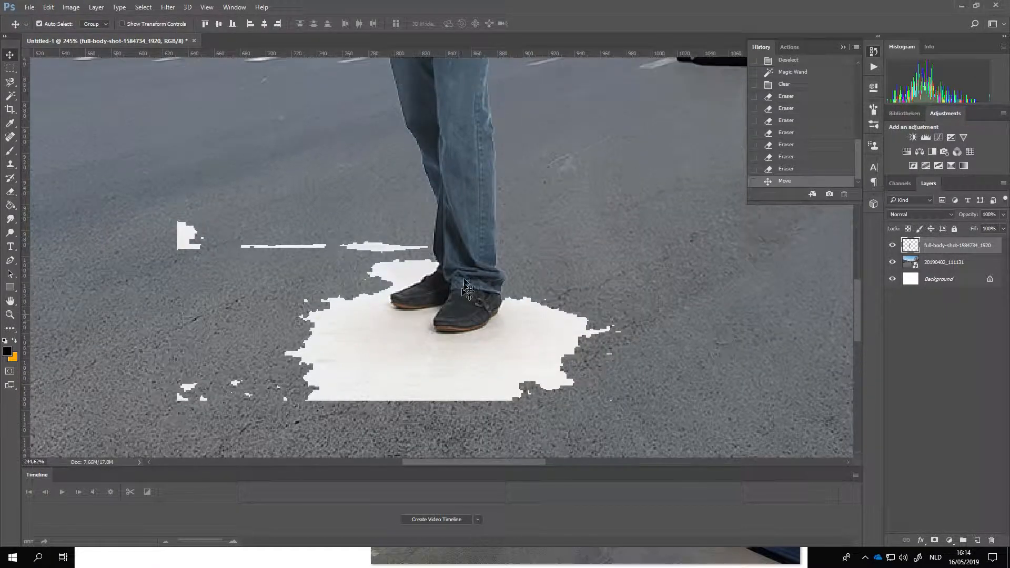
pyautogui.scroll(10, 463, 288)
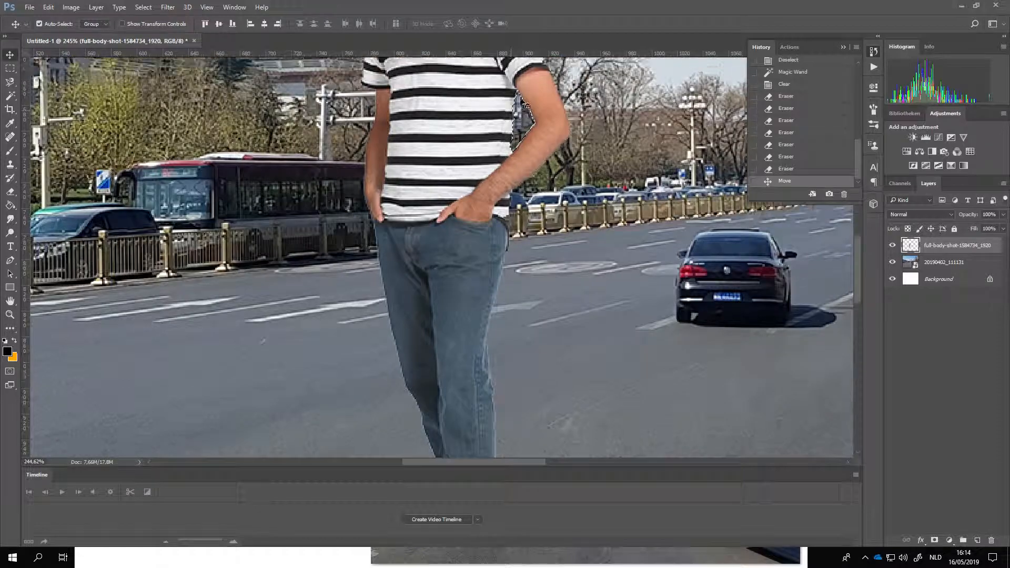
pyautogui.scroll(4, 464, 288)
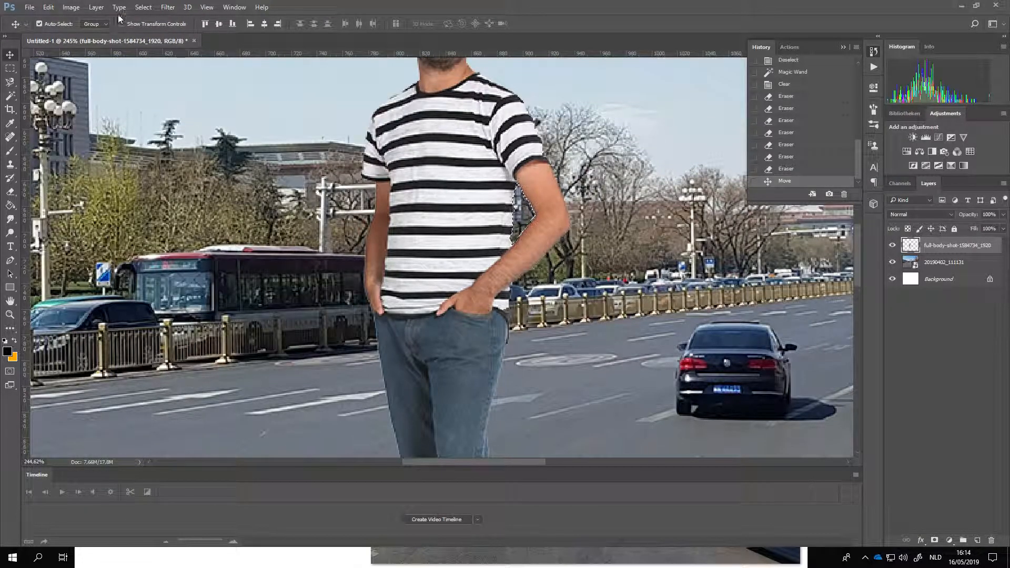
pyautogui.click(143, 6)
pyautogui.click(157, 29)
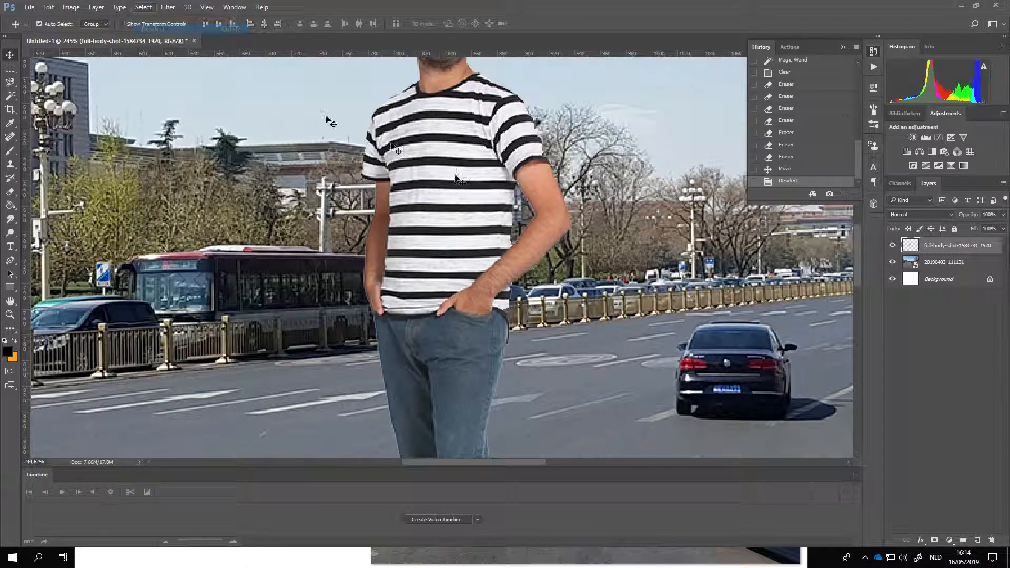
# Step: Erase the outlying white patches on the asphalt with the hard Eraser, leaving only a white border close around the shoes
pyautogui.scroll(-5, 510, 181)
pyautogui.scroll(-4, 507, 179)
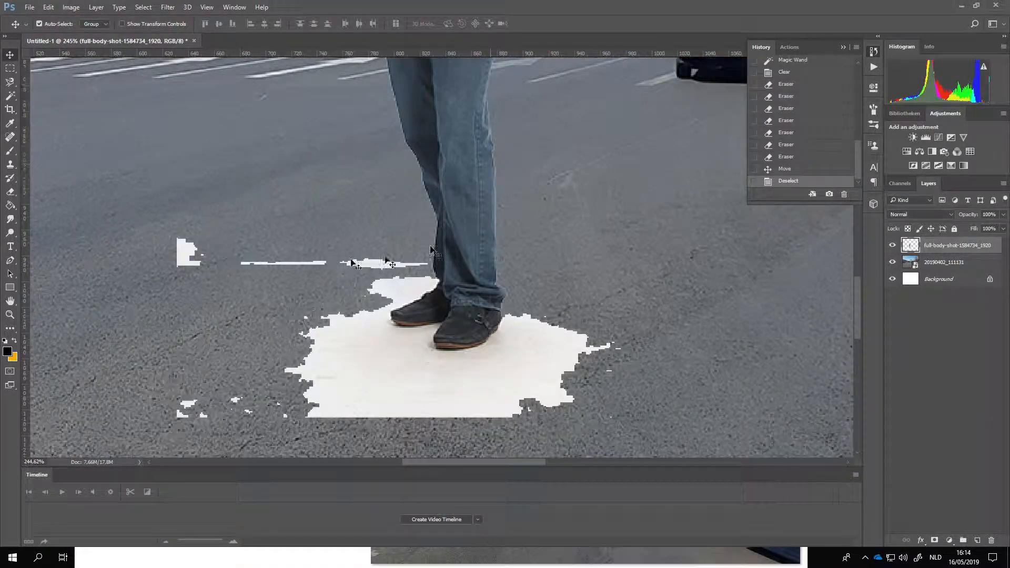
pyautogui.scroll(-1, 430, 248)
pyautogui.click(12, 194)
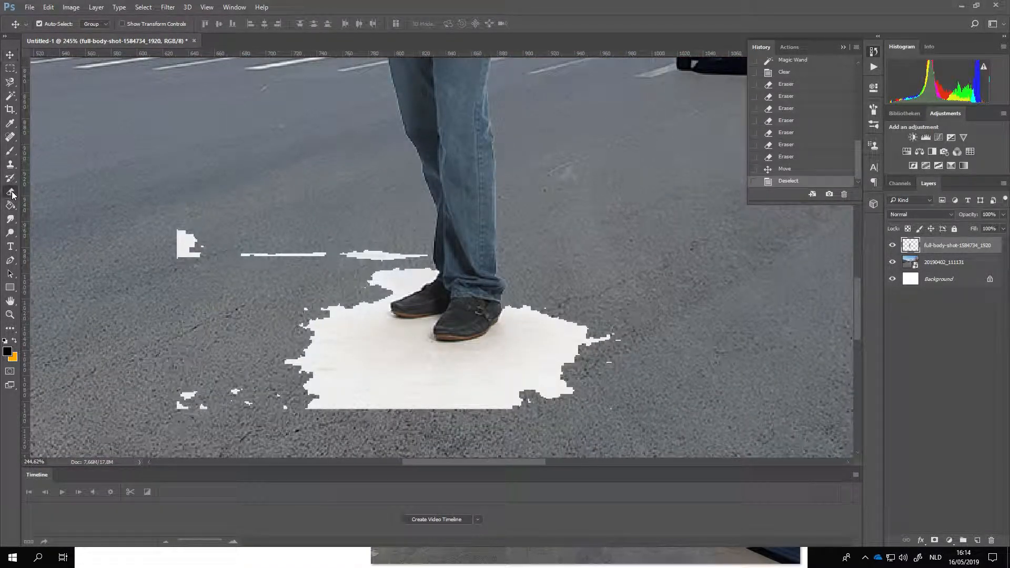
pyautogui.moveTo(171, 263)
pyautogui.mouseDown()
pyautogui.moveTo(210, 257)
pyautogui.moveTo(236, 304)
pyautogui.moveTo(323, 252)
pyautogui.moveTo(297, 277)
pyautogui.moveTo(283, 379)
pyautogui.moveTo(308, 391)
pyautogui.moveTo(262, 364)
pyautogui.moveTo(421, 416)
pyautogui.moveTo(500, 416)
pyautogui.moveTo(549, 385)
pyautogui.moveTo(581, 320)
pyautogui.moveTo(563, 364)
pyautogui.moveTo(399, 431)
pyautogui.moveTo(153, 415)
pyautogui.mouseUp()
# Step: Start a Pen path at the outer edge of the rear trouser leg and carry it down to the rear shoe
pyautogui.scroll(3, 406, 377)
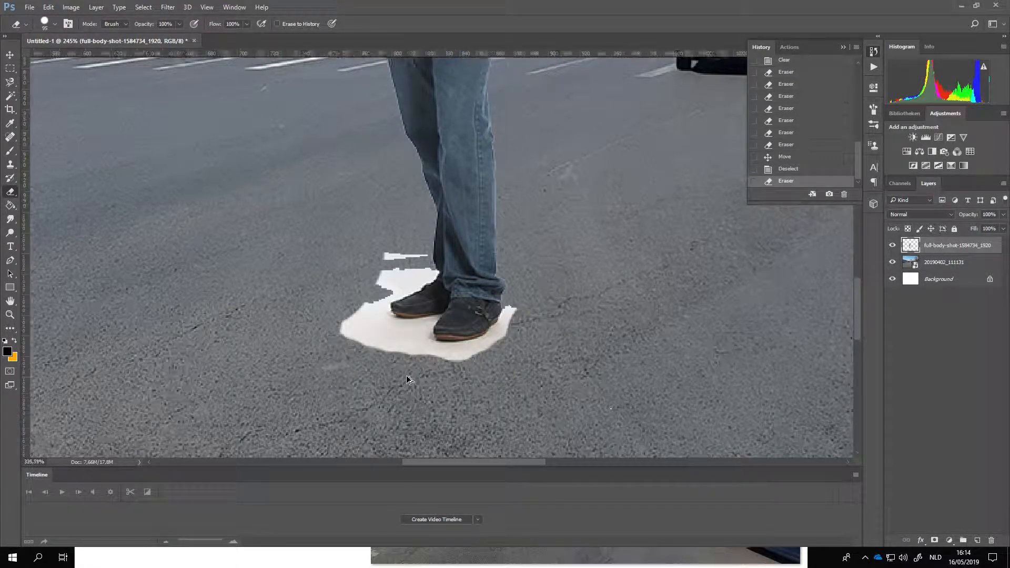
pyautogui.scroll(3, 406, 379)
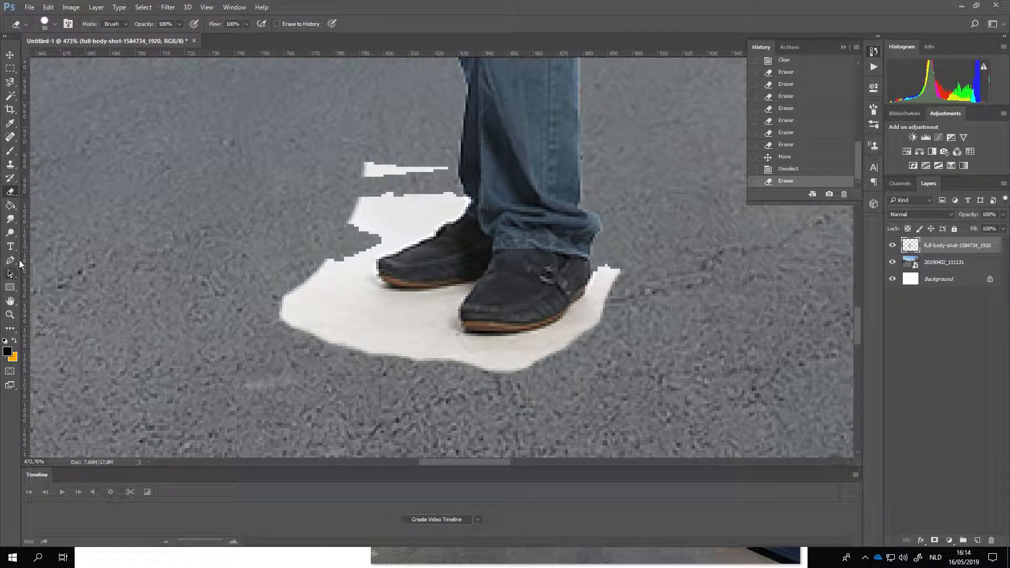
pyautogui.click(10, 260)
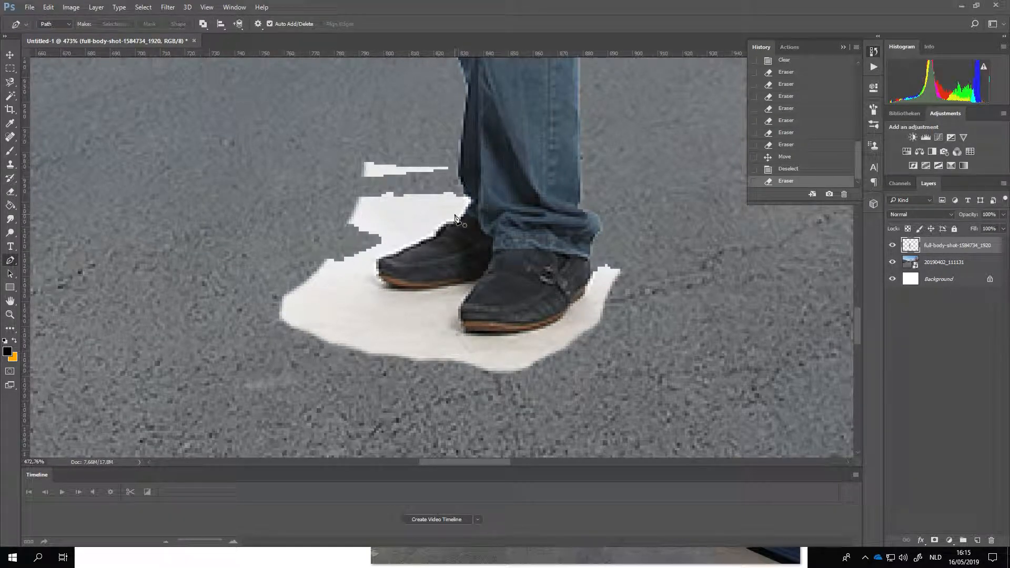
pyautogui.click(459, 142)
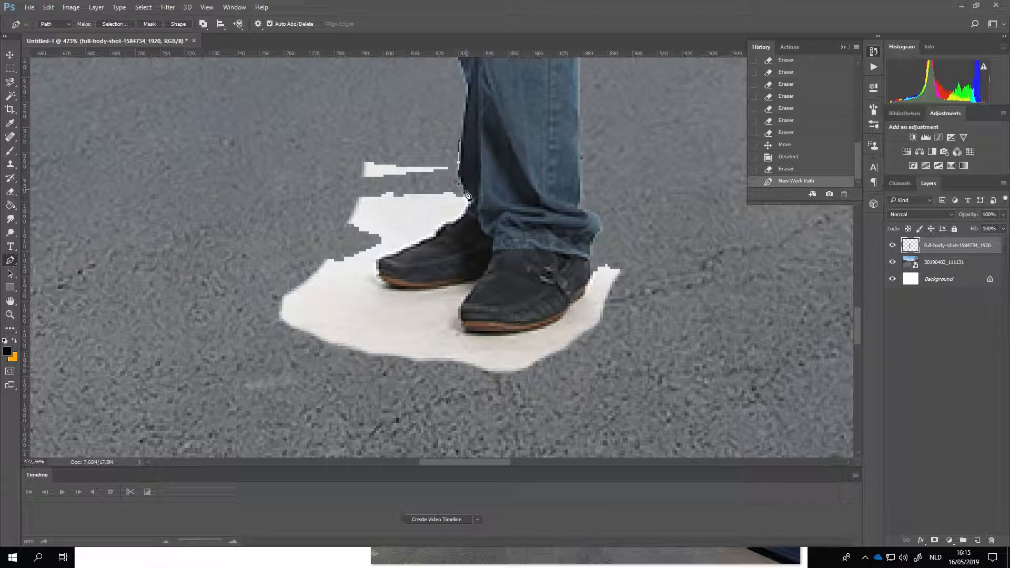
pyautogui.moveTo(459, 177); pyautogui.dragTo(470, 205)
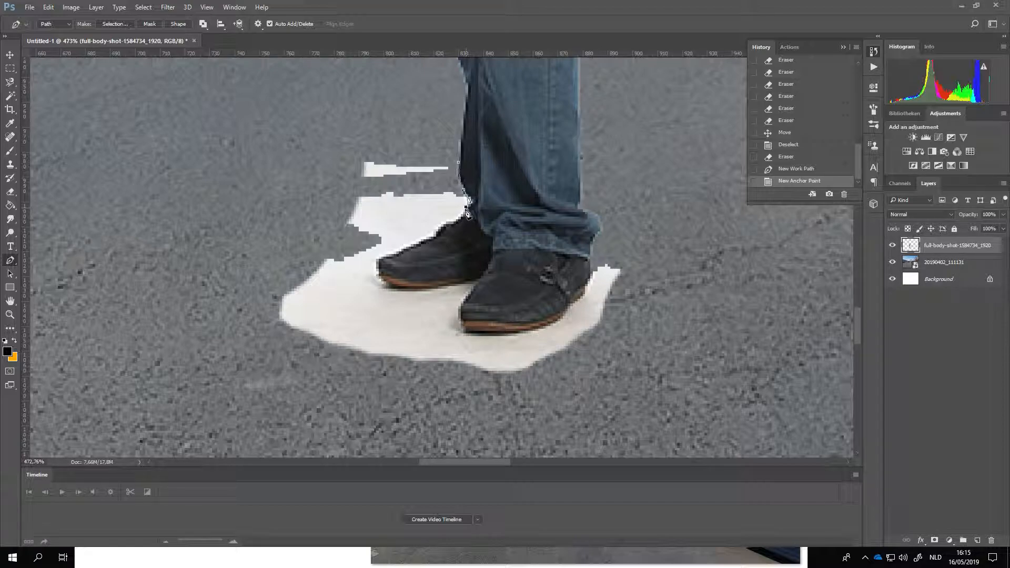
pyautogui.click(465, 215)
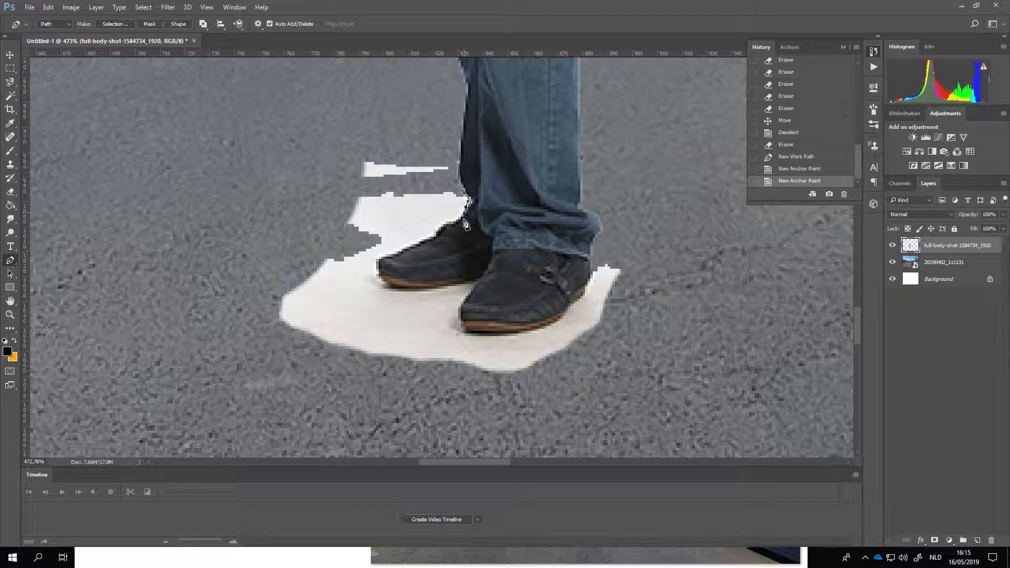
# Step: Continue the Pen path around the rear shoe's upper edge, toe and sole up to where it meets the front shoe
pyautogui.scroll(3, 467, 227)
pyautogui.moveTo(455, 217); pyautogui.dragTo(388, 256)
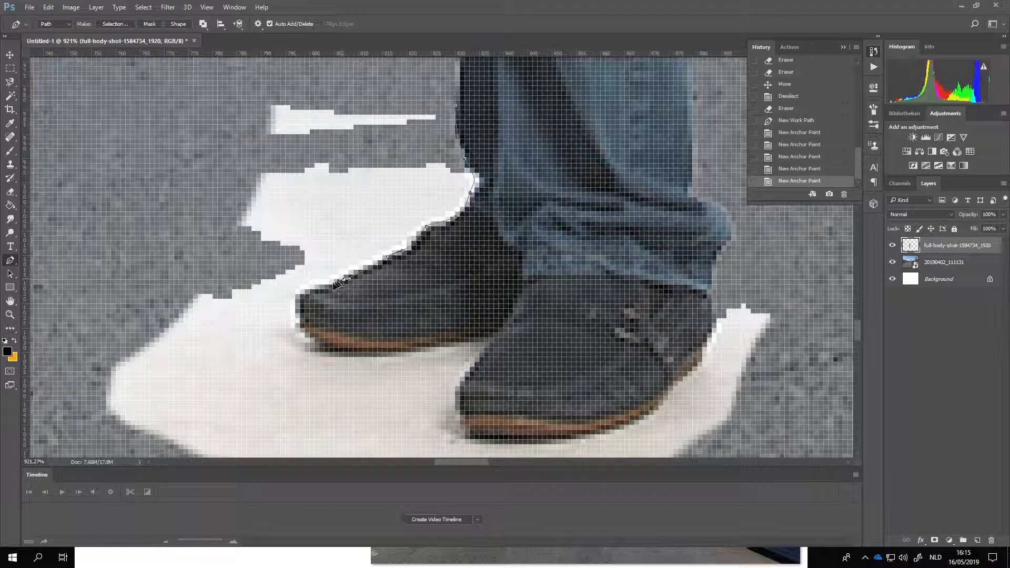
pyautogui.moveTo(331, 285); pyautogui.dragTo(293, 305)
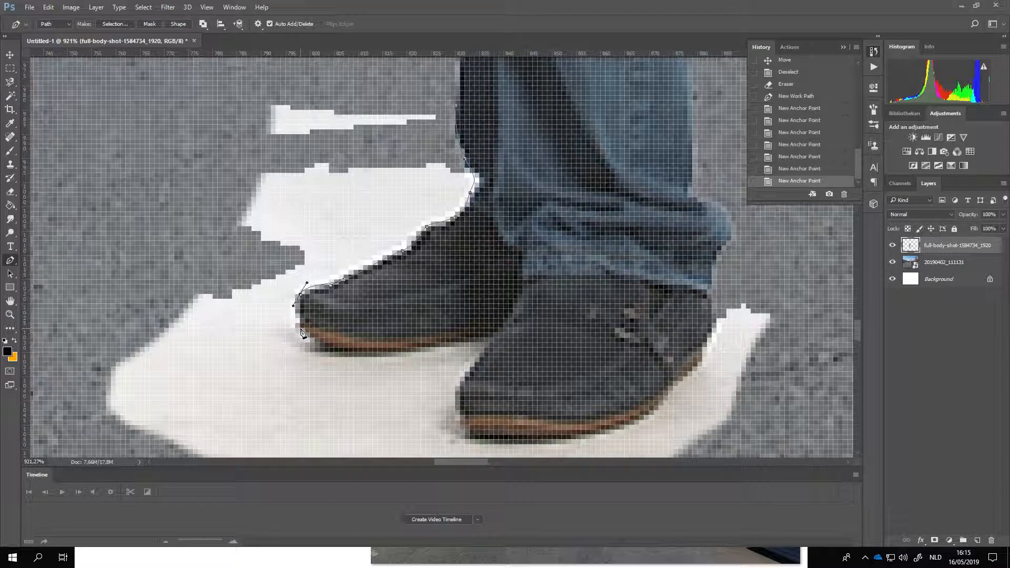
pyautogui.click(306, 336)
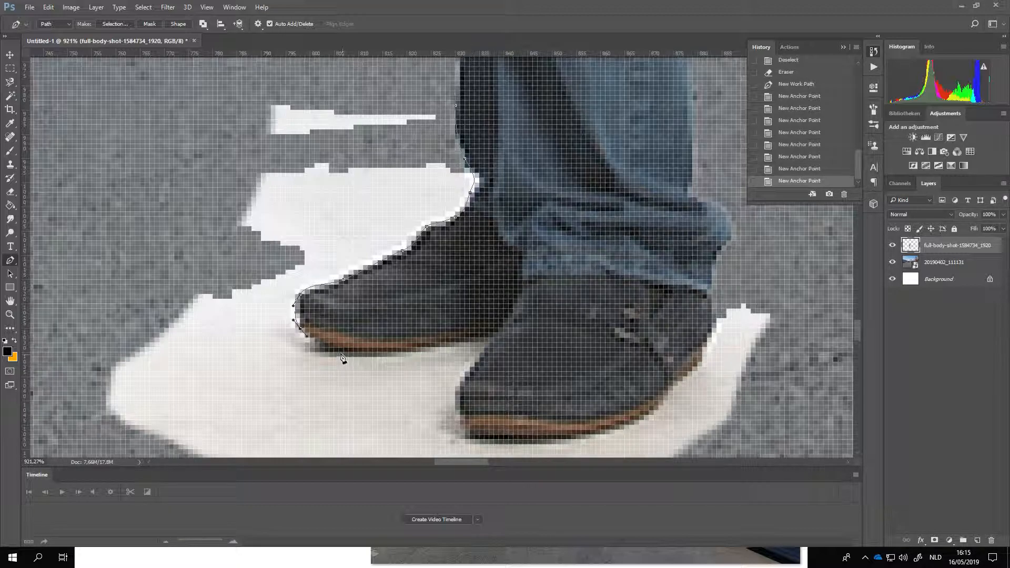
pyautogui.moveTo(348, 356); pyautogui.dragTo(348, 356)
pyautogui.moveTo(431, 343); pyautogui.dragTo(443, 340)
pyautogui.click(484, 338)
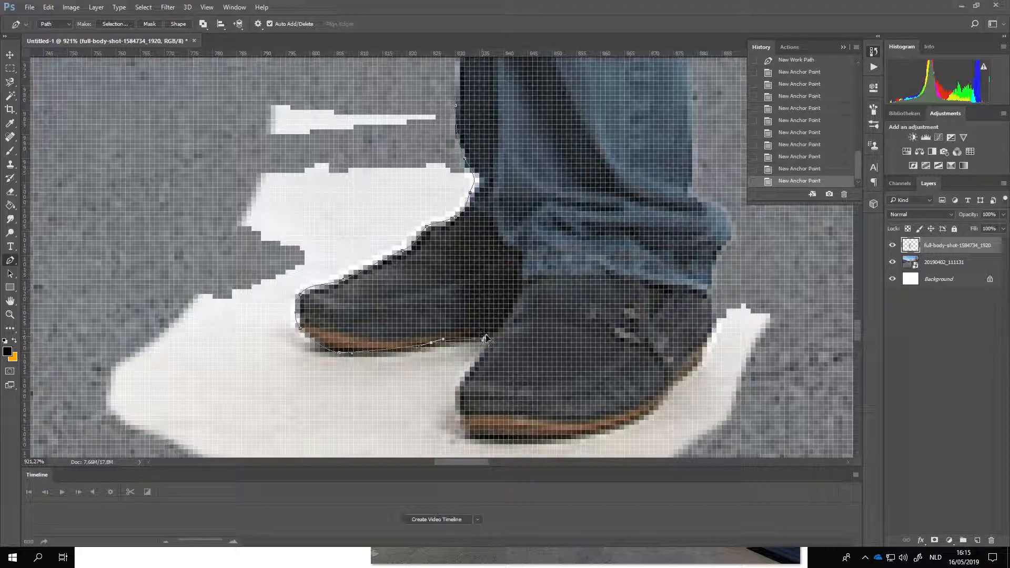
pyautogui.moveTo(492, 340); pyautogui.dragTo(493, 343)
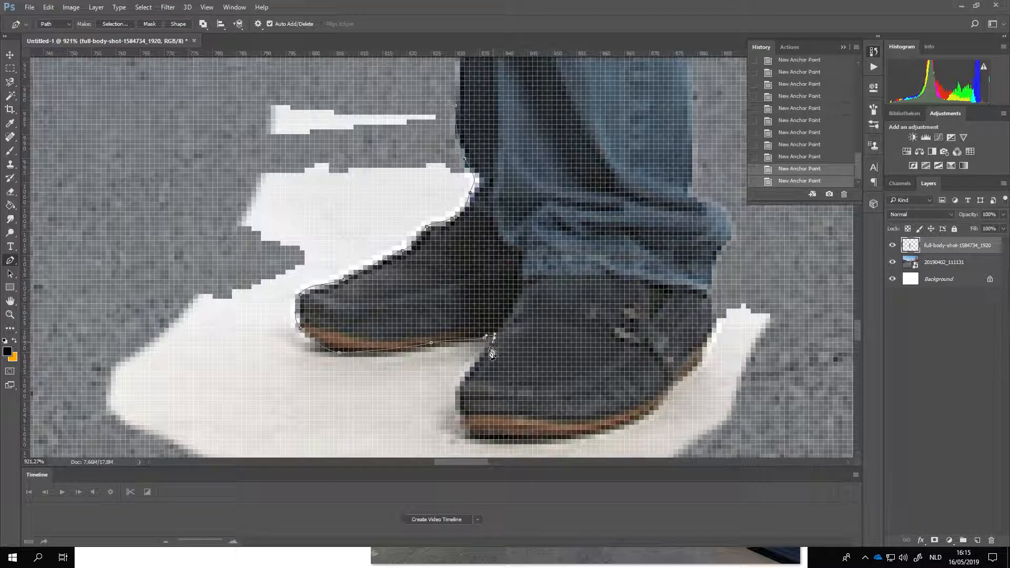
# Step: Trace the front shoe's toe, sole and heel with curved path points up to the trouser hem
pyautogui.moveTo(465, 377); pyautogui.dragTo(461, 386)
pyautogui.moveTo(463, 425); pyautogui.dragTo(486, 439)
pyautogui.moveTo(620, 426); pyautogui.dragTo(667, 404)
pyautogui.moveTo(703, 347); pyautogui.dragTo(709, 340)
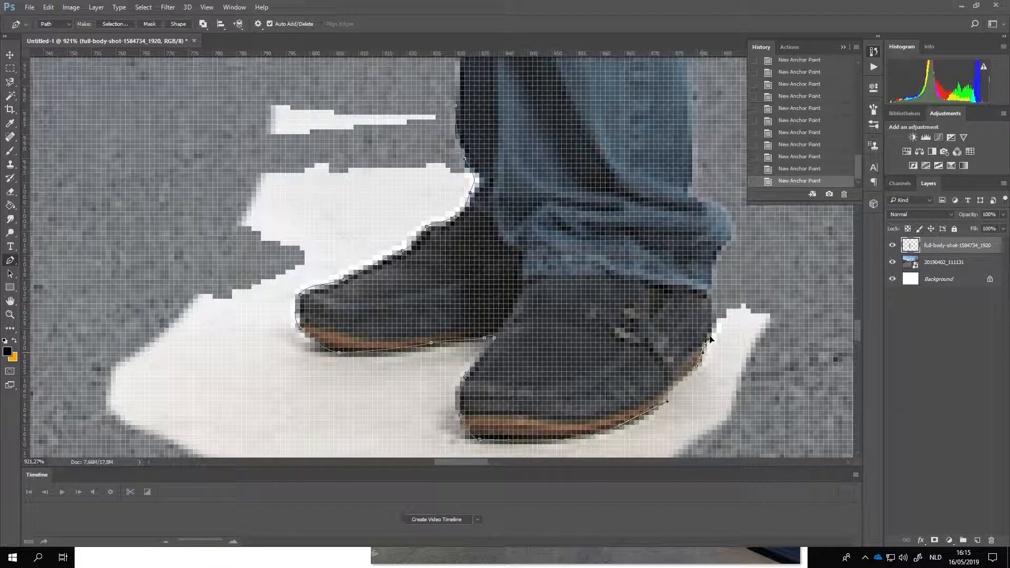
pyautogui.moveTo(719, 306); pyautogui.dragTo(720, 283)
# Step: Close the Pen path around the white area by the shoes and convert it to a new anti-aliased selection with 0-pixel feather
pyautogui.scroll(-3, 466, 239)
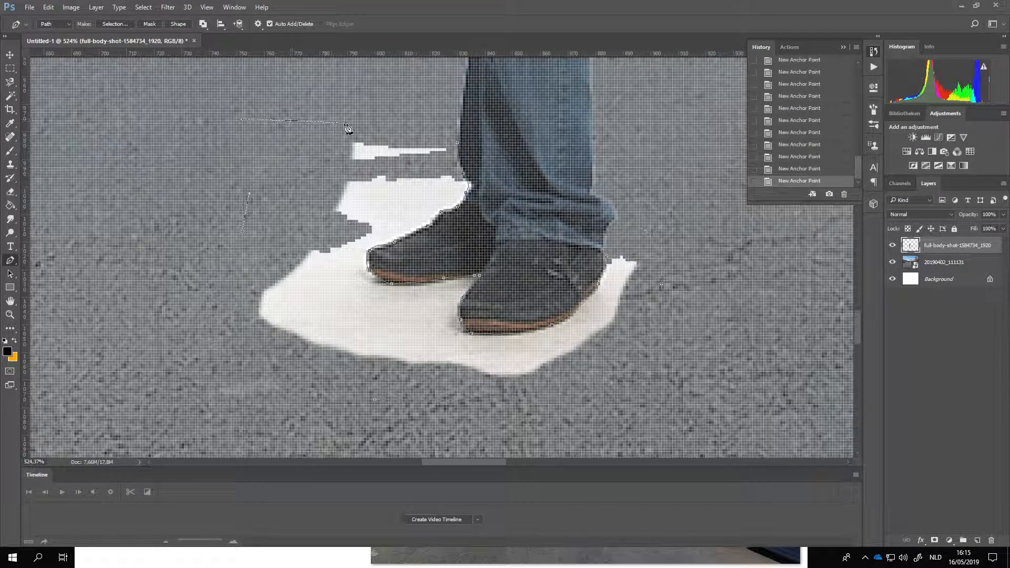
pyautogui.click(458, 143)
pyautogui.rightClick(327, 252)
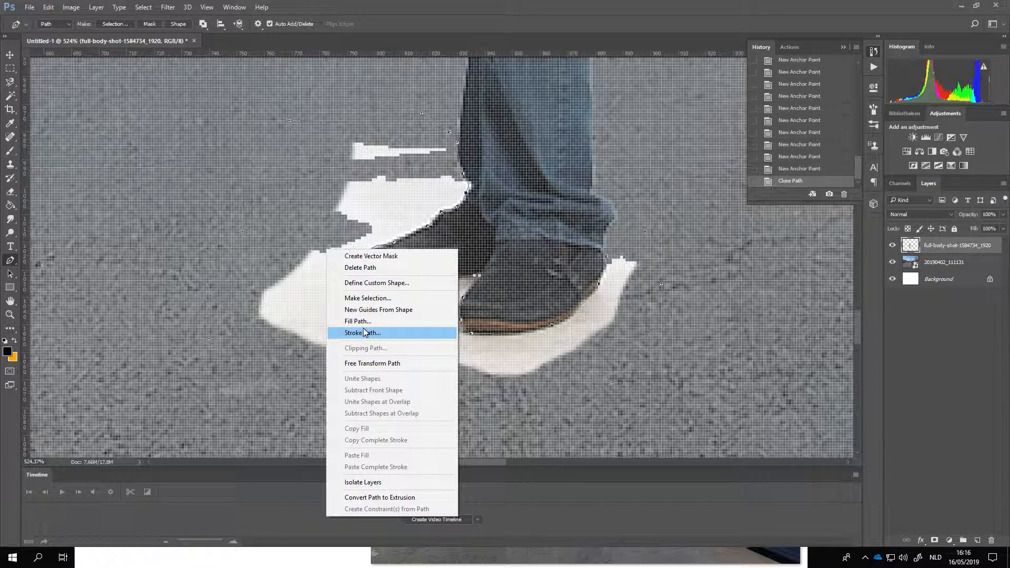
pyautogui.click(368, 298)
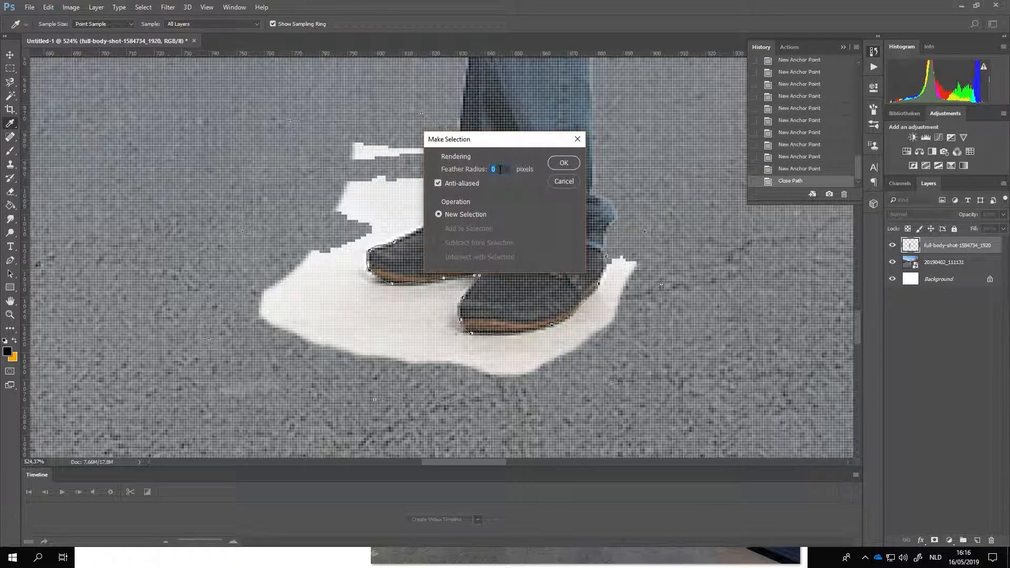
pyautogui.click(564, 164)
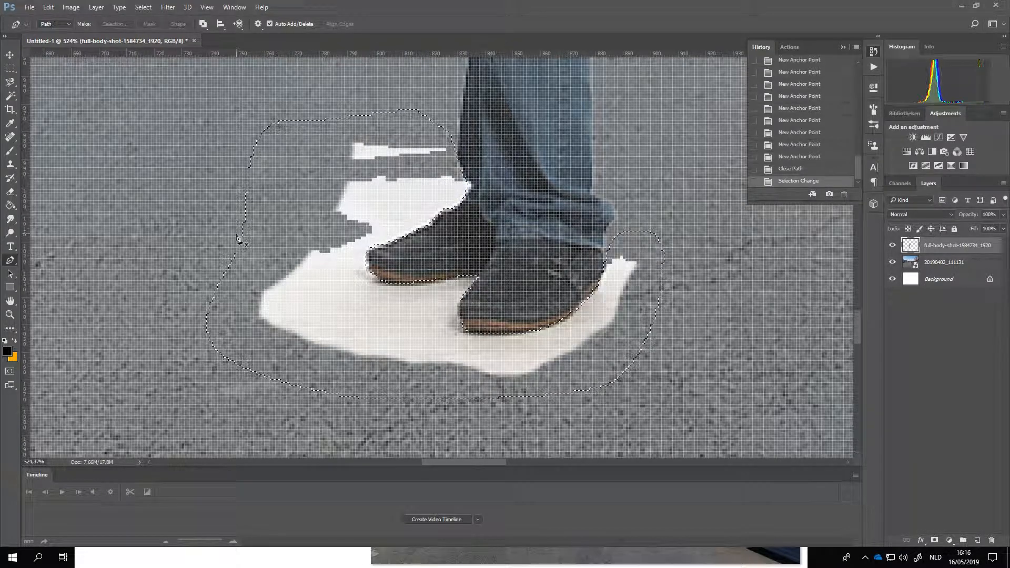
# Step: Delete the selected white background around the shoes and clear the selection
pyautogui.press('Delete')
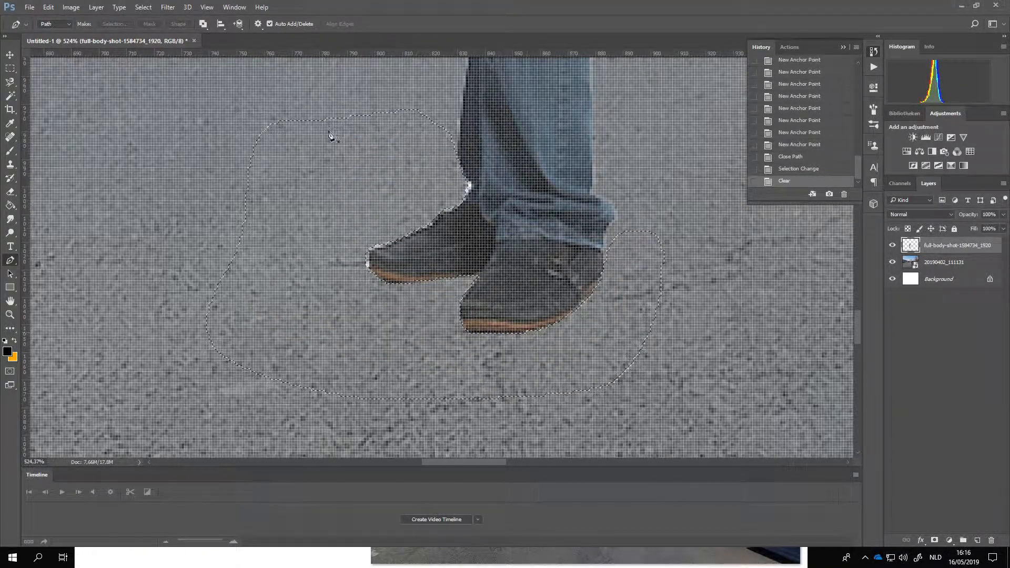
pyautogui.click(155, 7)
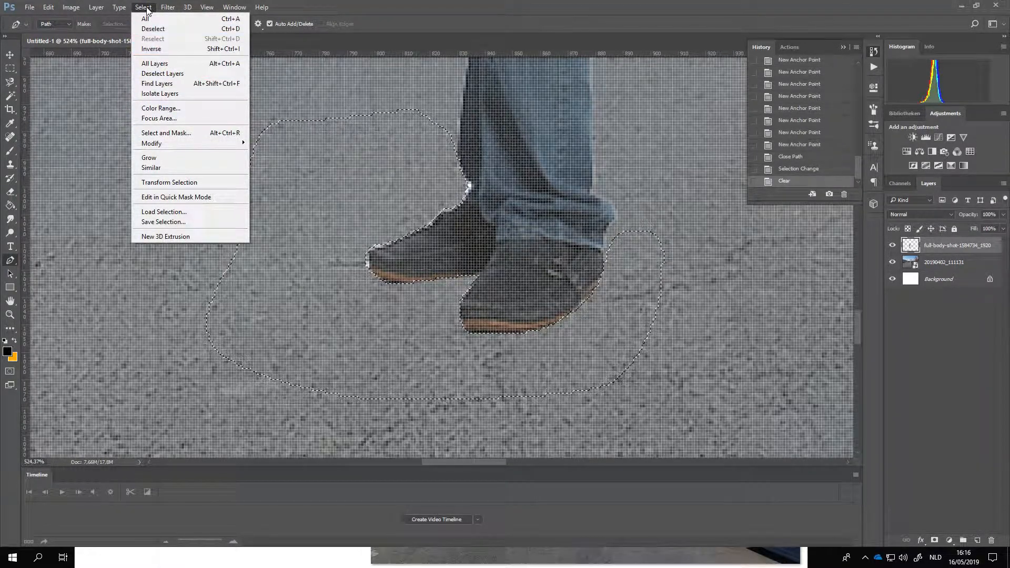
pyautogui.click(160, 29)
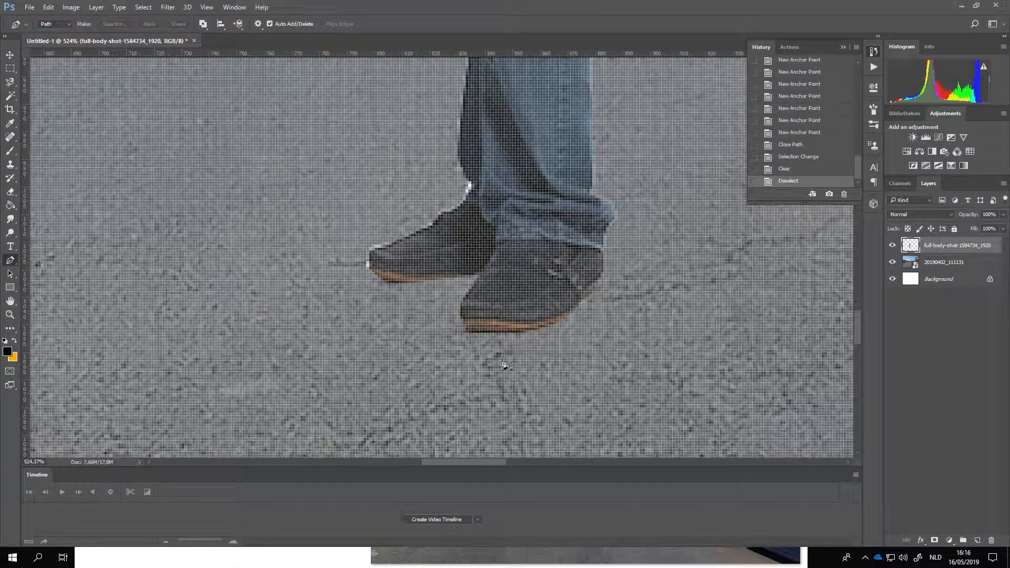
# Step: Move the cut-out man lower on the road so his head sits below the traffic lights
pyautogui.scroll(-3, 370, 273)
pyautogui.scroll(-6, 378, 311)
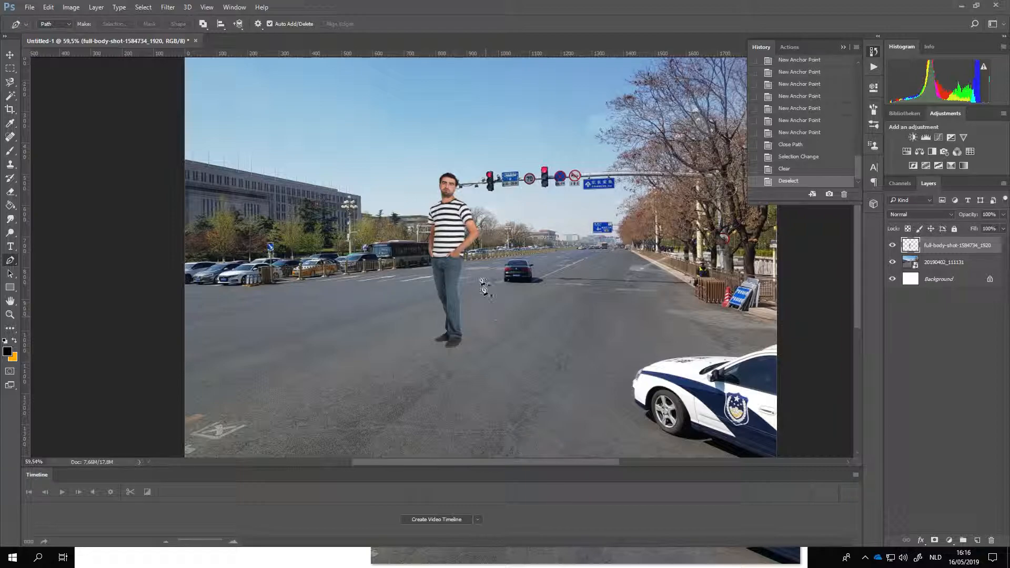
pyautogui.scroll(1, 459, 311)
pyautogui.scroll(1, 459, 310)
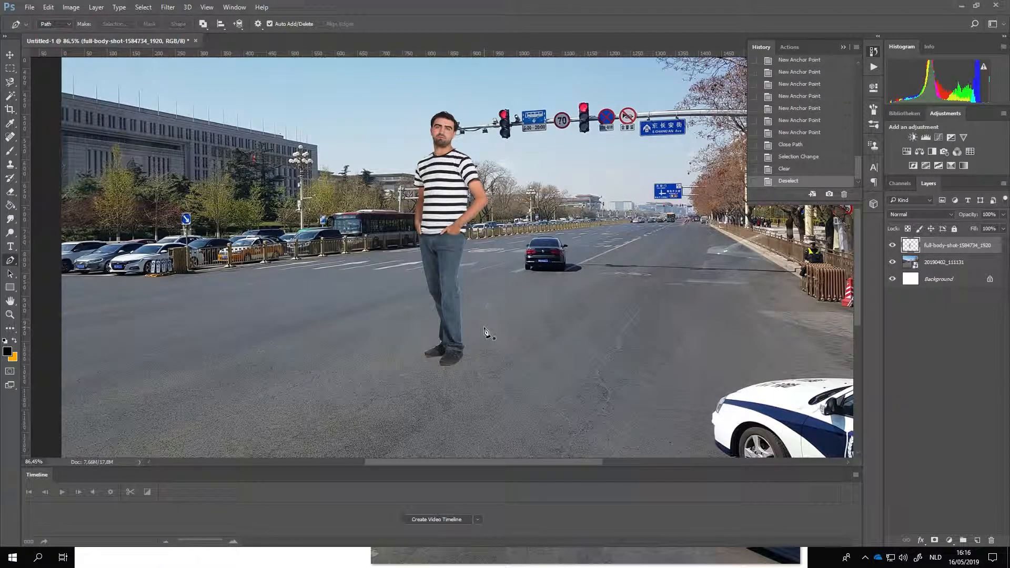
pyautogui.scroll(-2, 404, 272)
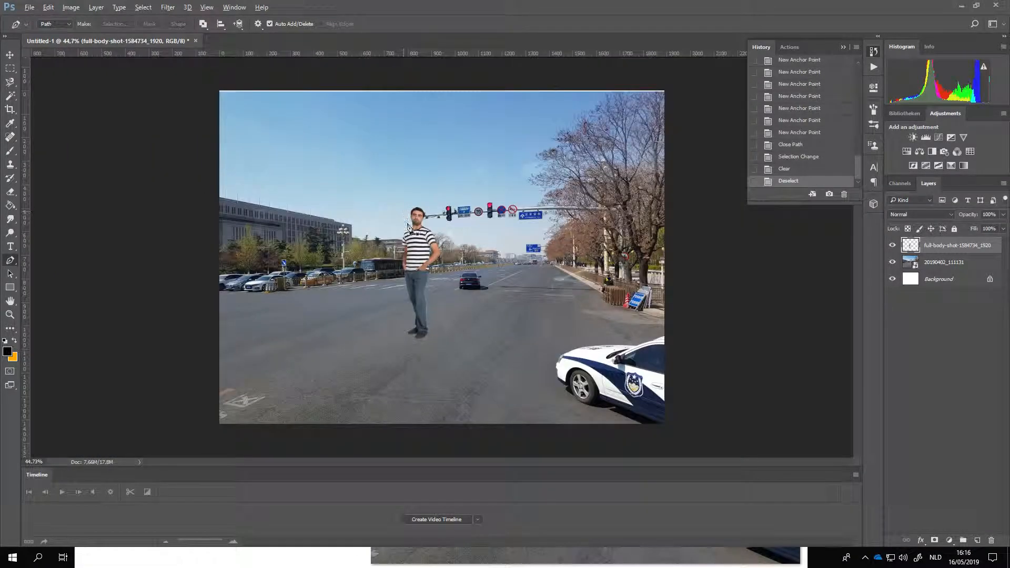
pyautogui.click(10, 54)
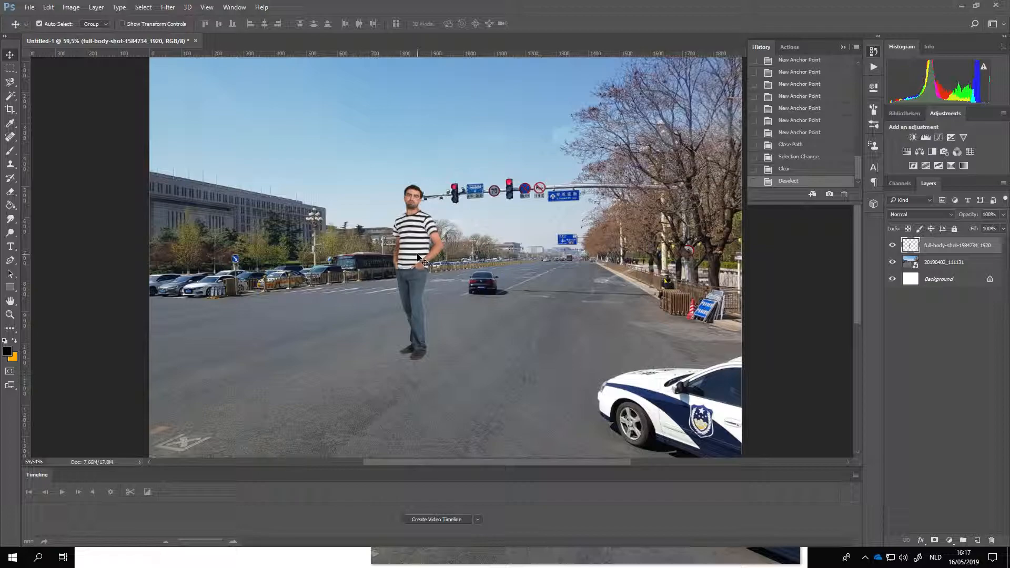
pyautogui.moveTo(417, 259); pyautogui.dragTo(430, 301)
# Step: Free Transform the man's layer proportionally to about 70.48% and place him on the road just left of the dark car
pyautogui.rightClick(429, 301)
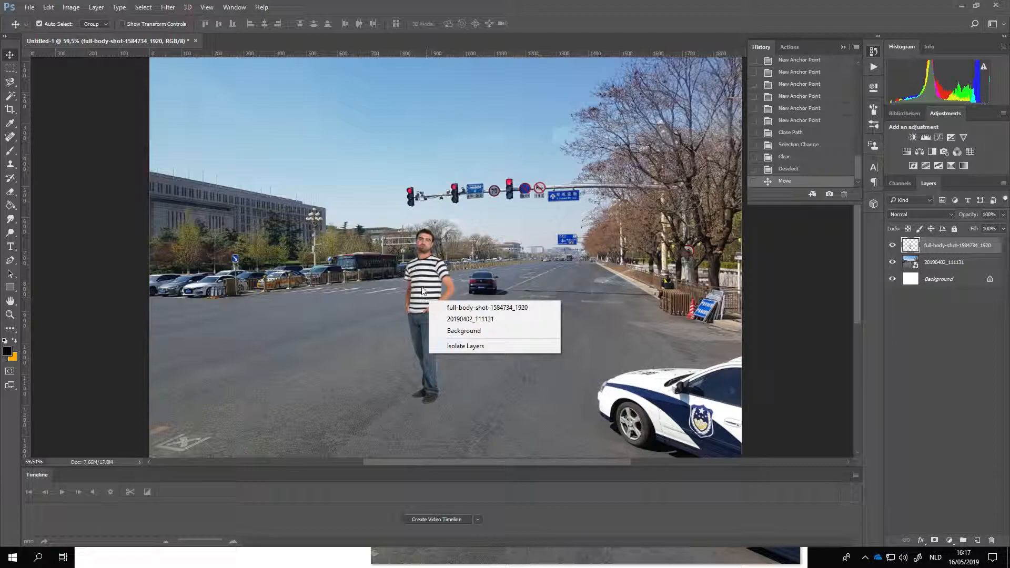
pyautogui.click(8, 76)
pyautogui.click(8, 73)
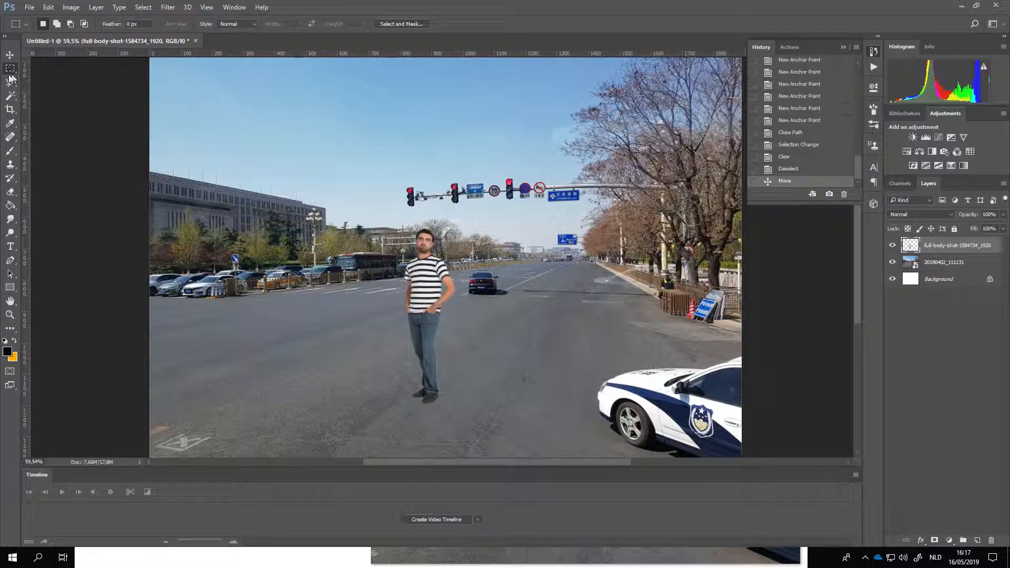
pyautogui.rightClick(427, 303)
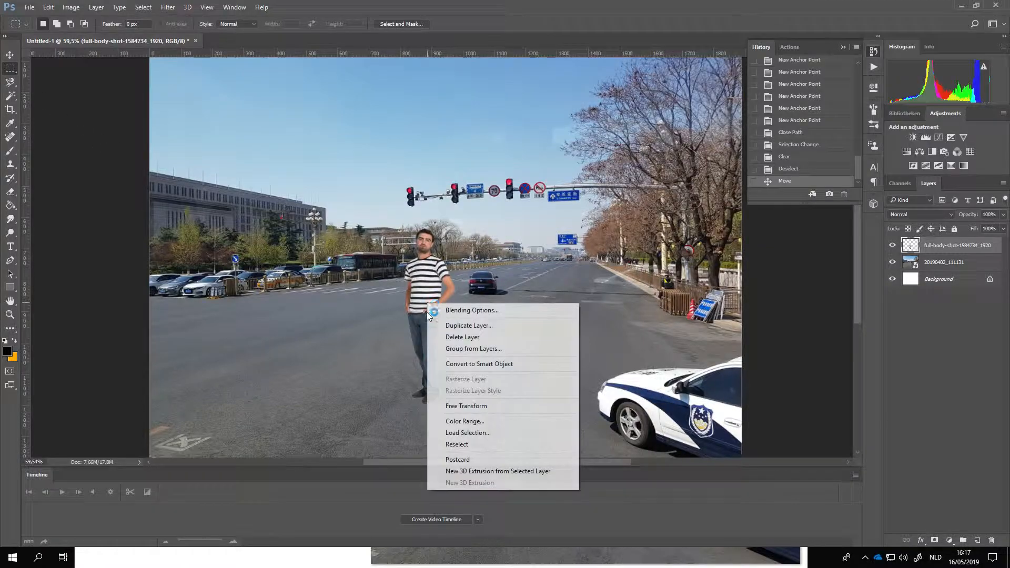
pyautogui.click(466, 407)
pyautogui.moveTo(493, 410); pyautogui.dragTo(493, 294)
pyautogui.moveTo(439, 336); pyautogui.dragTo(440, 335)
pyautogui.click(181, 24)
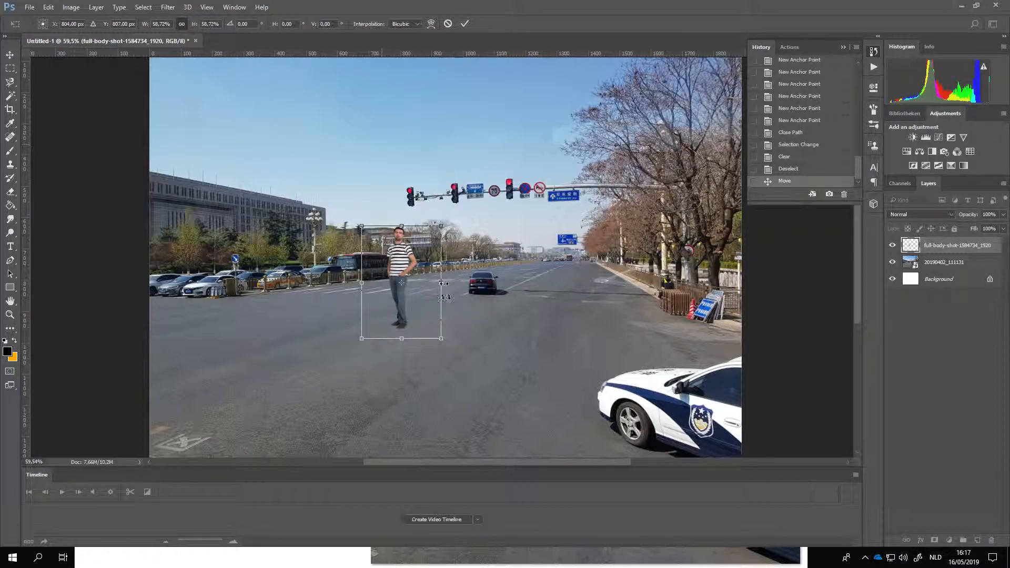
pyautogui.moveTo(397, 311); pyautogui.dragTo(423, 352)
pyautogui.moveTo(467, 380); pyautogui.dragTo(483, 402)
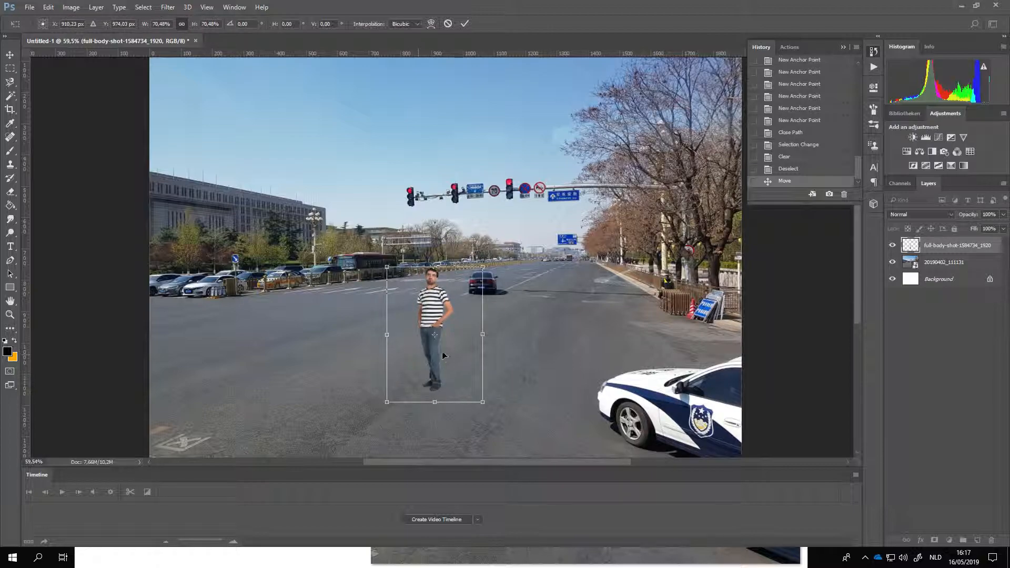
pyautogui.moveTo(436, 355)
pyautogui.mouseDown()
pyautogui.moveTo(430, 328)
pyautogui.moveTo(435, 336)
pyautogui.mouseUp()
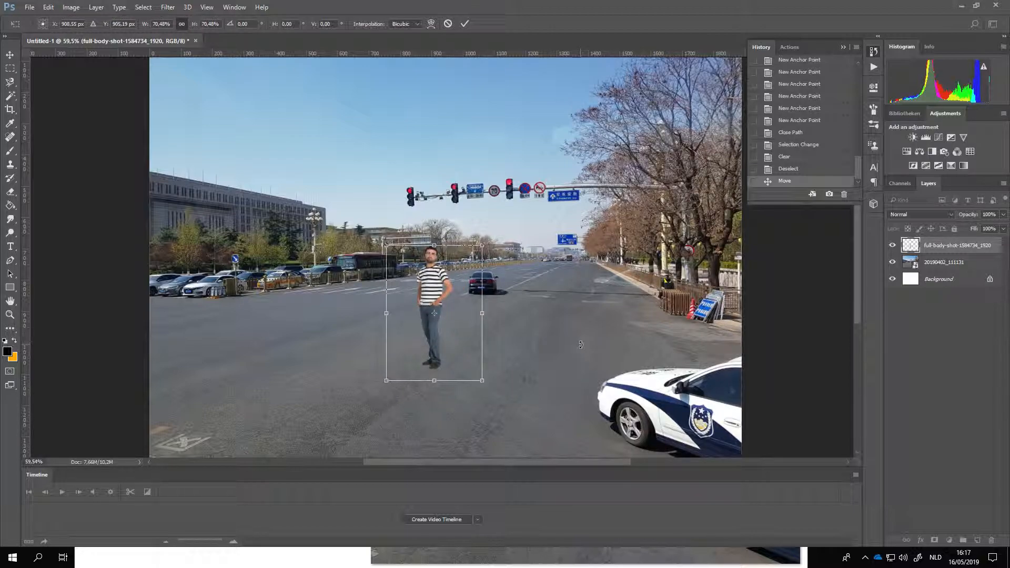
pyautogui.press('Return')
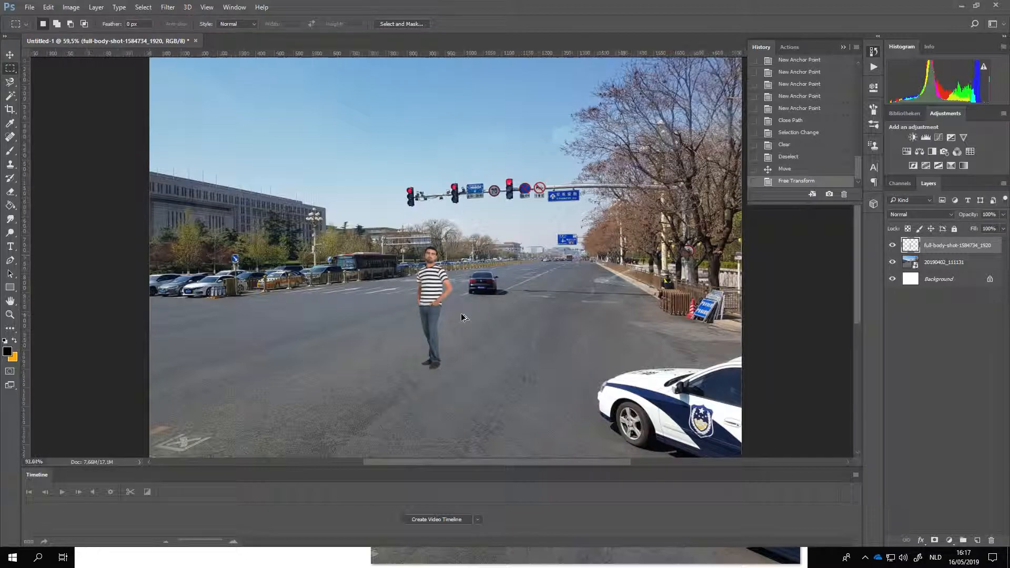
# Step: Rasterize the street photo layer 20190402_111131 so that it can be painted on
pyautogui.scroll(2, 429, 283)
pyautogui.scroll(-1, 429, 283)
pyautogui.scroll(-2, 430, 285)
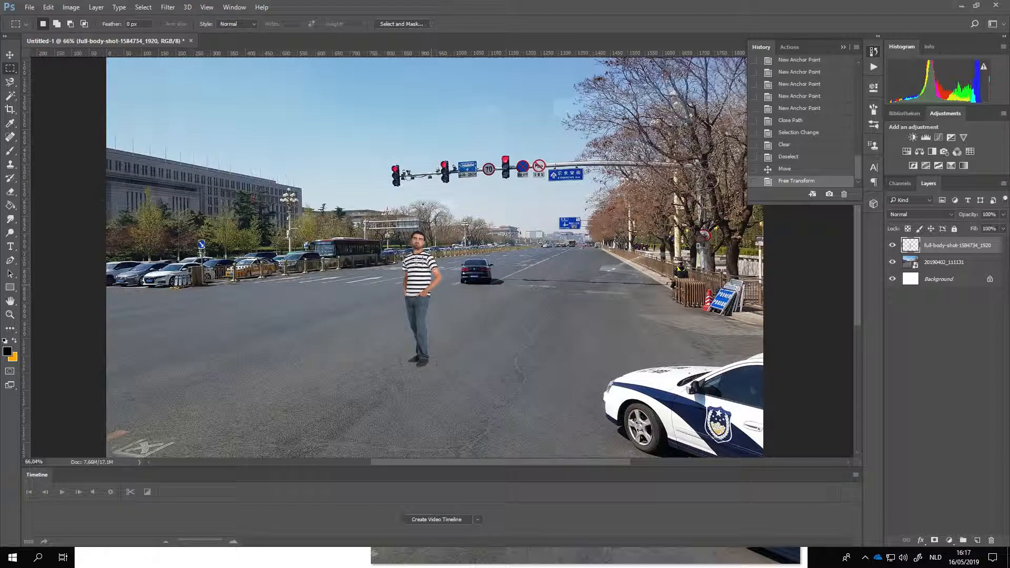
pyautogui.scroll(-2, 580, 297)
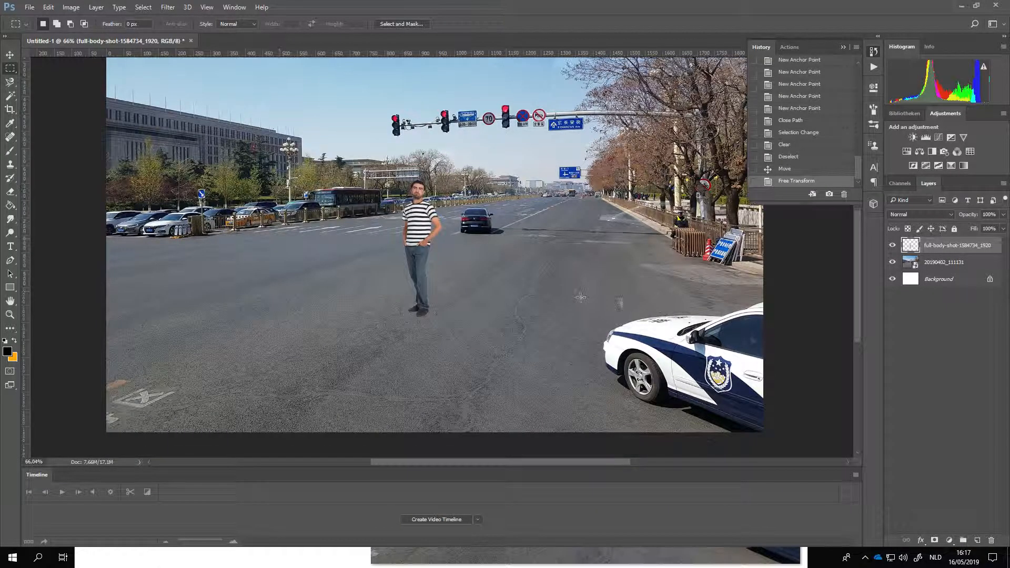
pyautogui.click(9, 55)
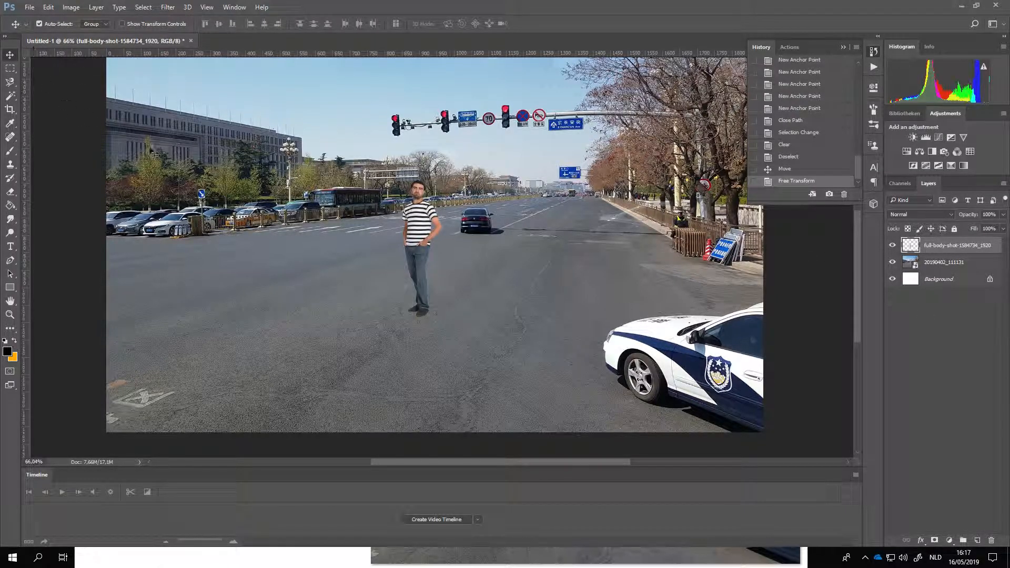
pyautogui.click(941, 263)
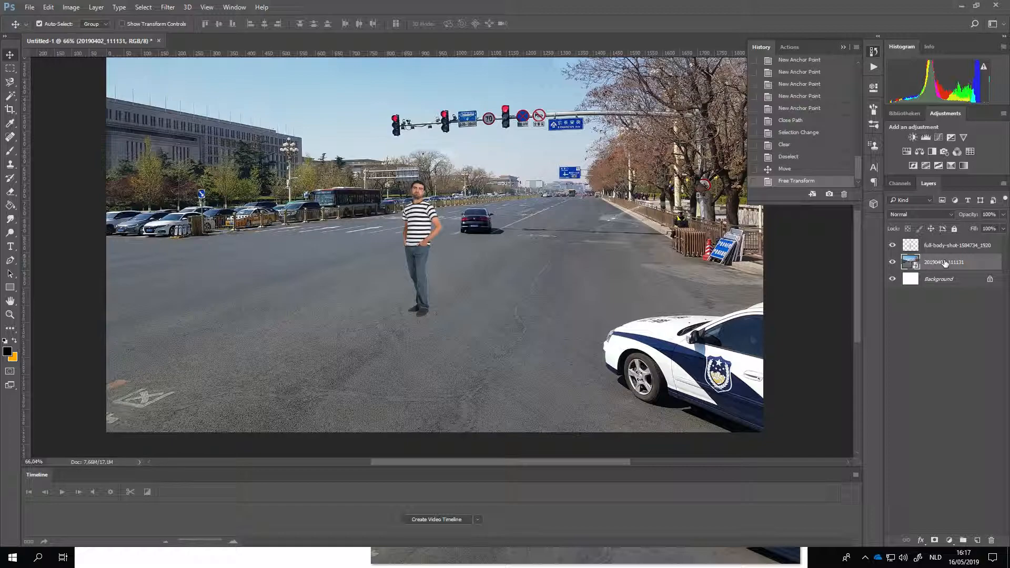
pyautogui.click(10, 150)
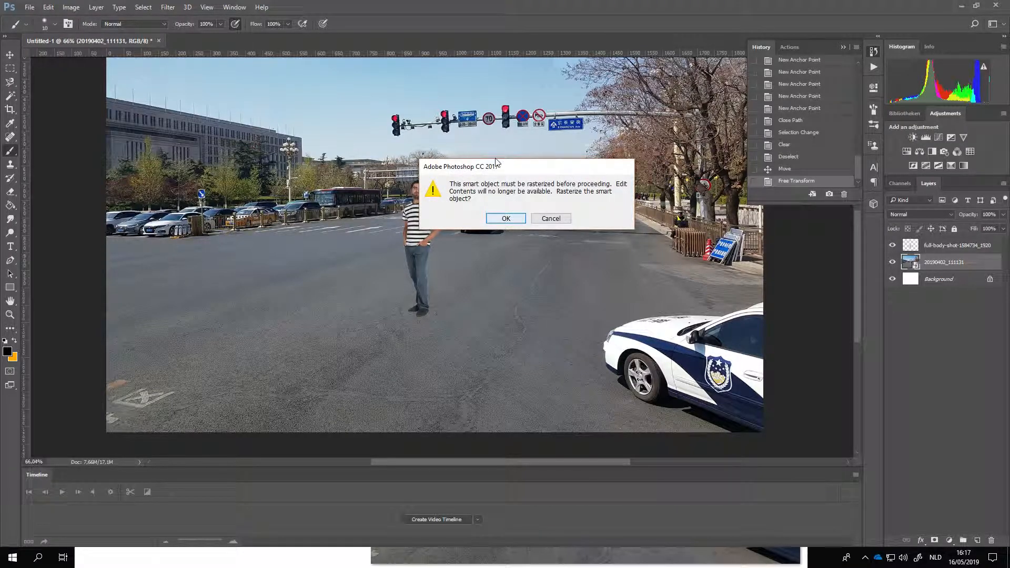
pyautogui.click(510, 221)
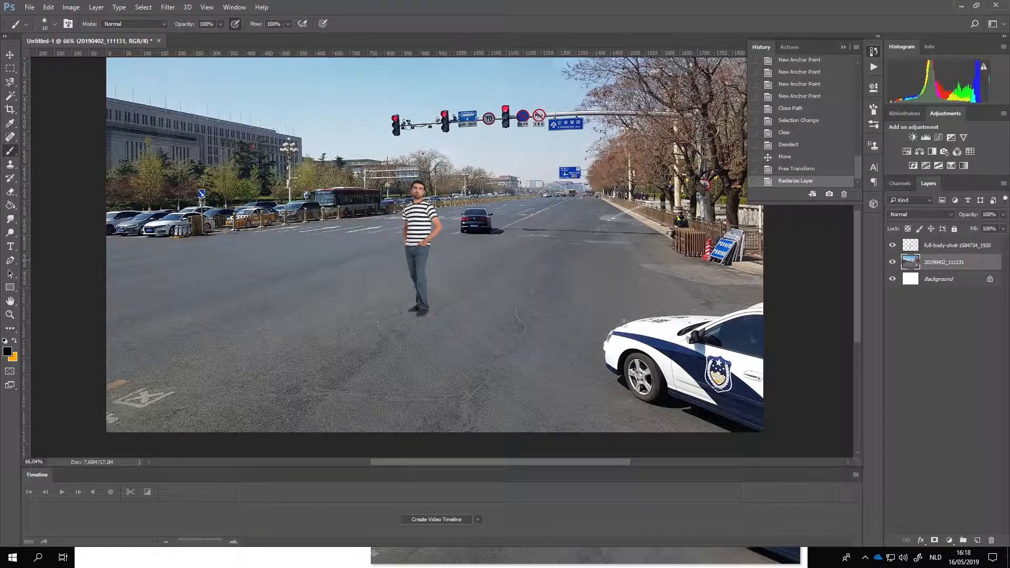
# Step: Set the Clone Stamp to a soft 45 px brush with 15% hardness
pyautogui.click(11, 166)
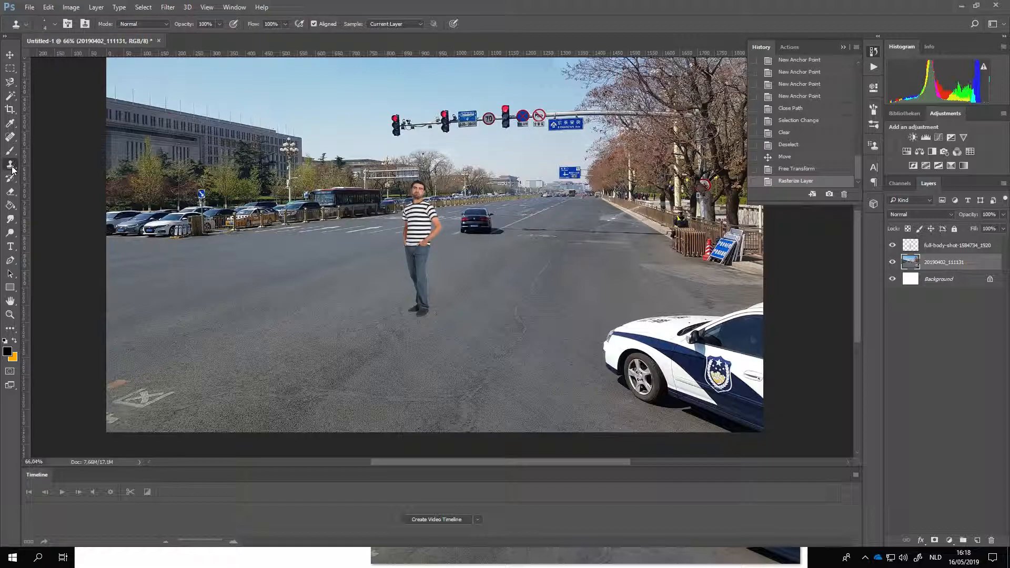
pyautogui.rightClick(549, 299)
pyautogui.moveTo(612, 324); pyautogui.dragTo(615, 323)
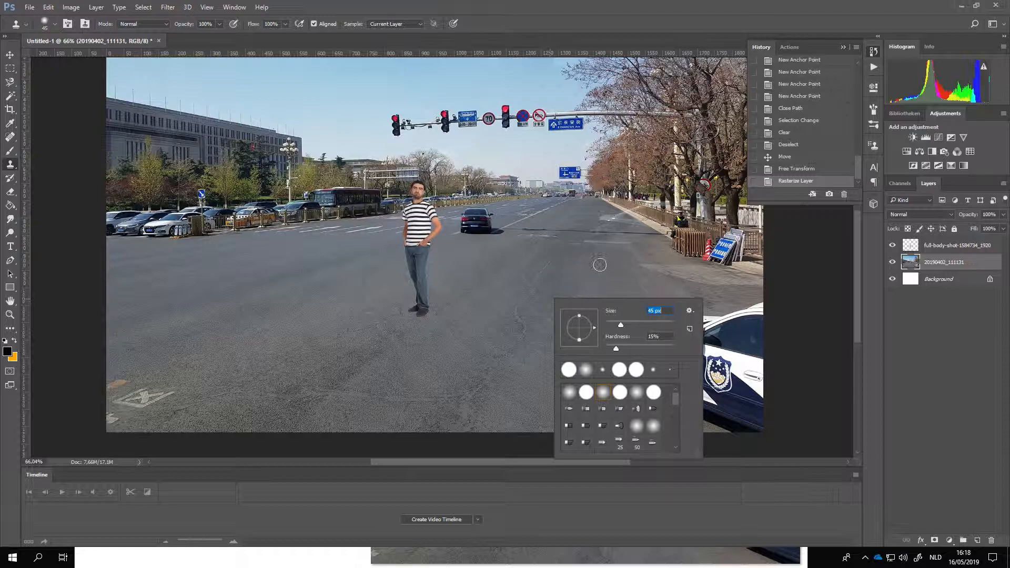
pyautogui.click(811, 302)
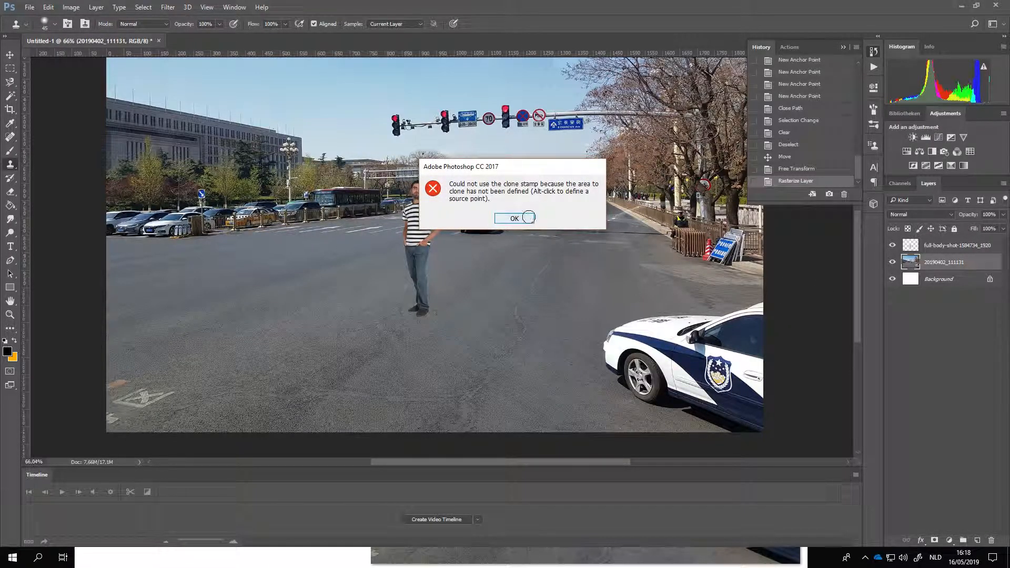
pyautogui.click(526, 218)
# Step: Clone nearby asphalt over the police car's front end, covering the hood edge, headlight, bumper and upper part of the front wheel
pyautogui.scroll(2, 677, 349)
pyautogui.scroll(-2, 331, 225)
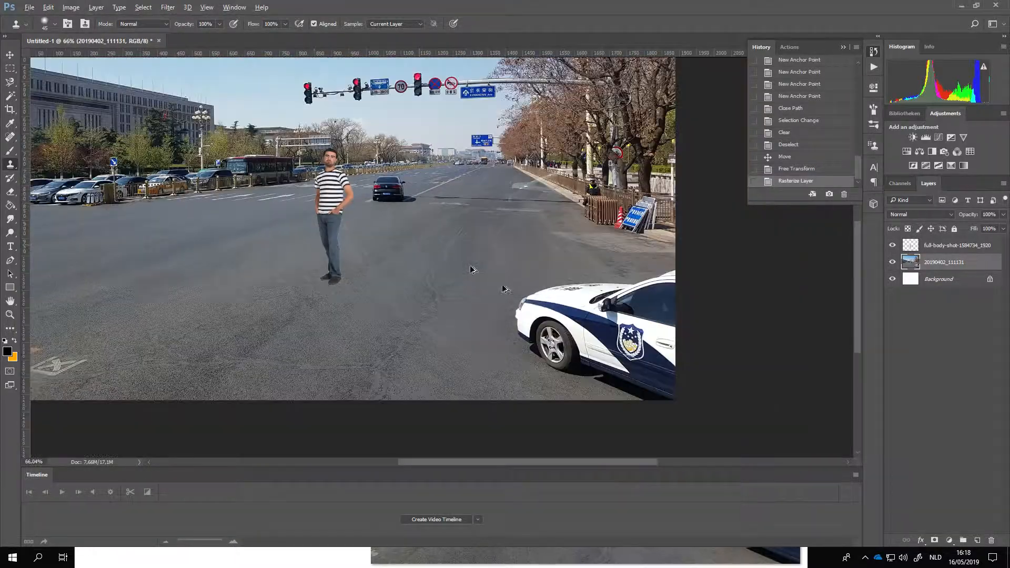
pyautogui.scroll(2, 670, 320)
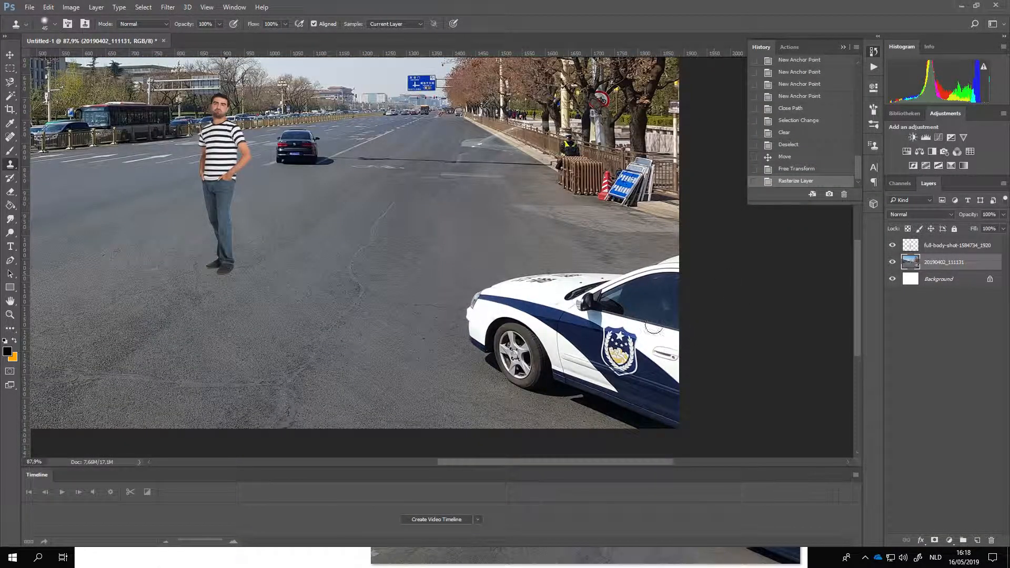
pyautogui.scroll(2, 637, 345)
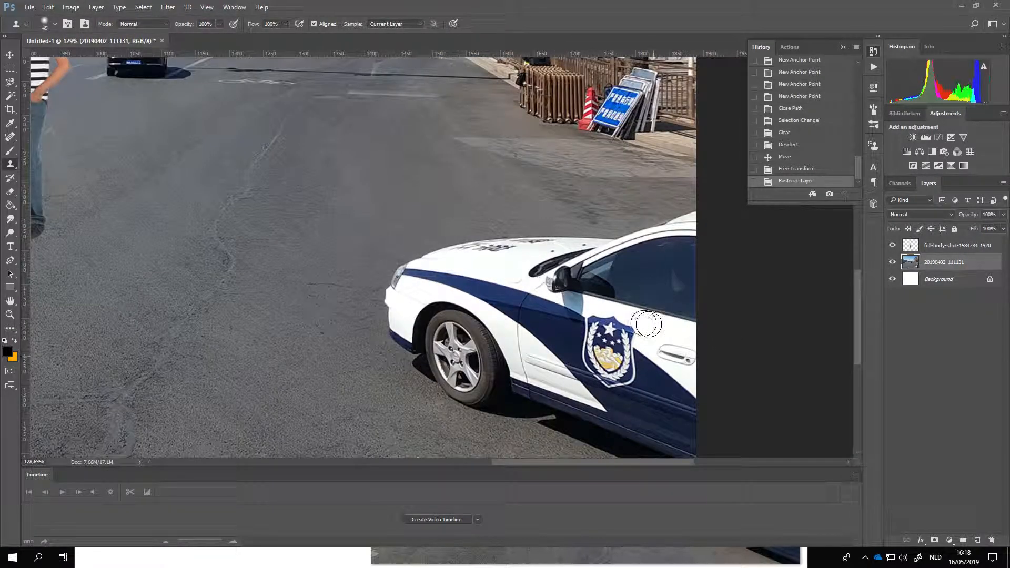
pyautogui.scroll(1, 567, 335)
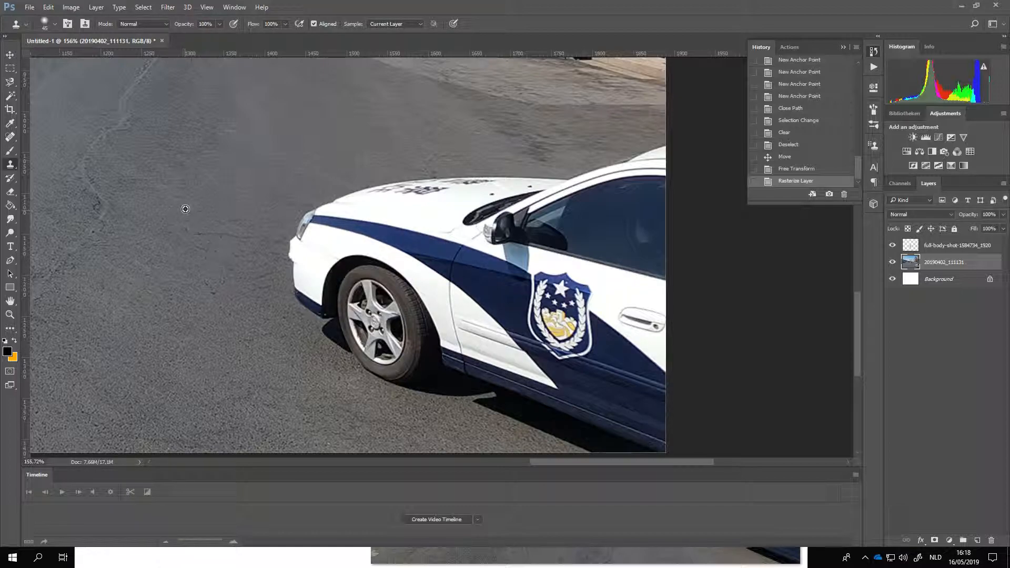
pyautogui.moveTo(310, 215)
pyautogui.mouseDown()
pyautogui.moveTo(432, 218)
pyautogui.moveTo(337, 216)
pyautogui.mouseUp()
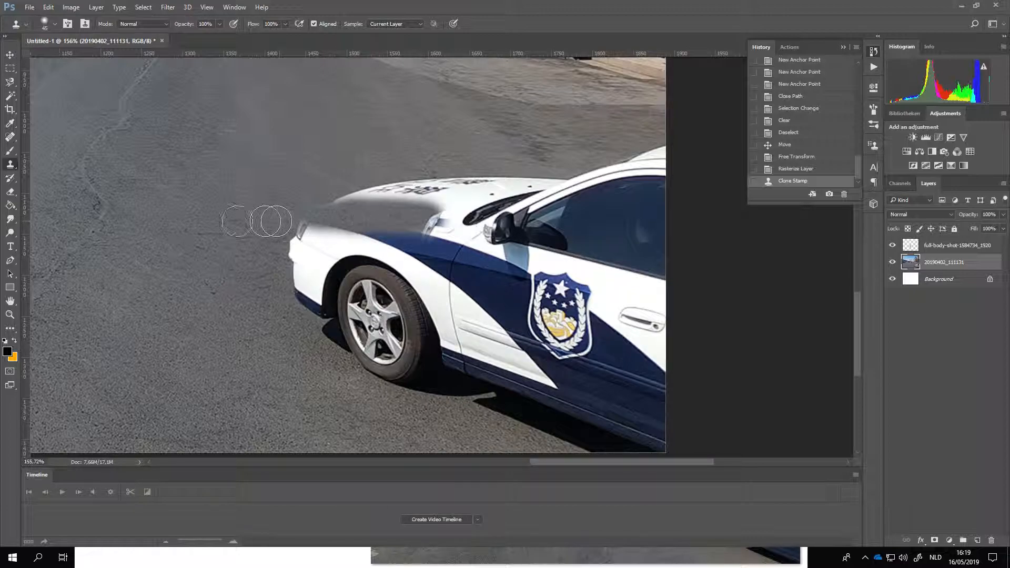
pyautogui.keyDown('alt'); pyautogui.click(141, 223); pyautogui.keyUp('alt')
pyautogui.moveTo(290, 229)
pyautogui.mouseDown()
pyautogui.moveTo(400, 226)
pyautogui.moveTo(406, 243)
pyautogui.moveTo(310, 252)
pyautogui.moveTo(305, 264)
pyautogui.moveTo(398, 286)
pyautogui.moveTo(311, 299)
pyautogui.moveTo(299, 293)
pyautogui.moveTo(294, 243)
pyautogui.moveTo(295, 268)
pyautogui.moveTo(370, 310)
pyautogui.moveTo(332, 328)
pyautogui.moveTo(382, 321)
pyautogui.moveTo(331, 315)
pyautogui.mouseUp()
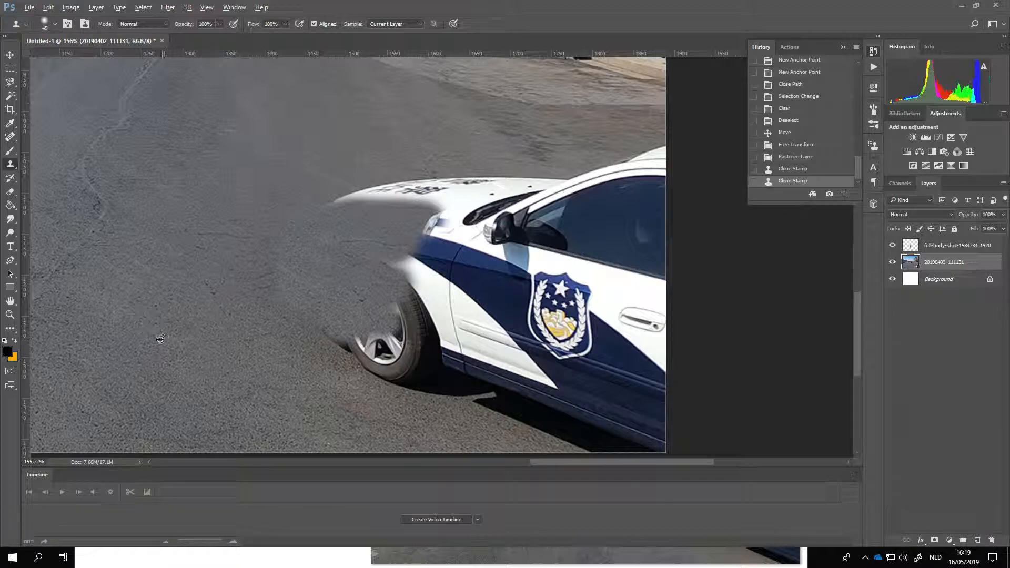
# Step: Clone road texture over most of the remaining front wheel and across the car's side panel up to the badge
pyautogui.keyDown('alt'); pyautogui.click(120, 340); pyautogui.keyUp('alt')
pyautogui.moveTo(368, 329)
pyautogui.mouseDown()
pyautogui.moveTo(343, 345)
pyautogui.moveTo(413, 364)
pyautogui.moveTo(371, 372)
pyautogui.moveTo(311, 333)
pyautogui.mouseUp()
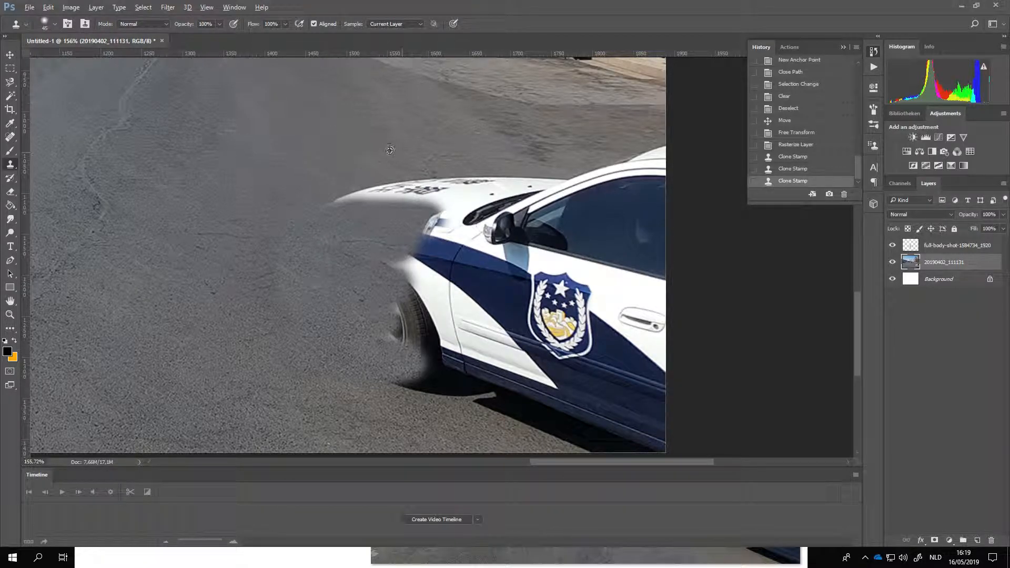
pyautogui.keyDown('alt'); pyautogui.click(136, 267); pyautogui.keyUp('alt')
pyautogui.moveTo(411, 267)
pyautogui.mouseDown()
pyautogui.moveTo(511, 280)
pyautogui.moveTo(503, 303)
pyautogui.moveTo(446, 315)
pyautogui.moveTo(543, 324)
pyautogui.moveTo(484, 344)
pyautogui.moveTo(513, 361)
pyautogui.mouseUp()
pyautogui.scroll(-4, 344, 246)
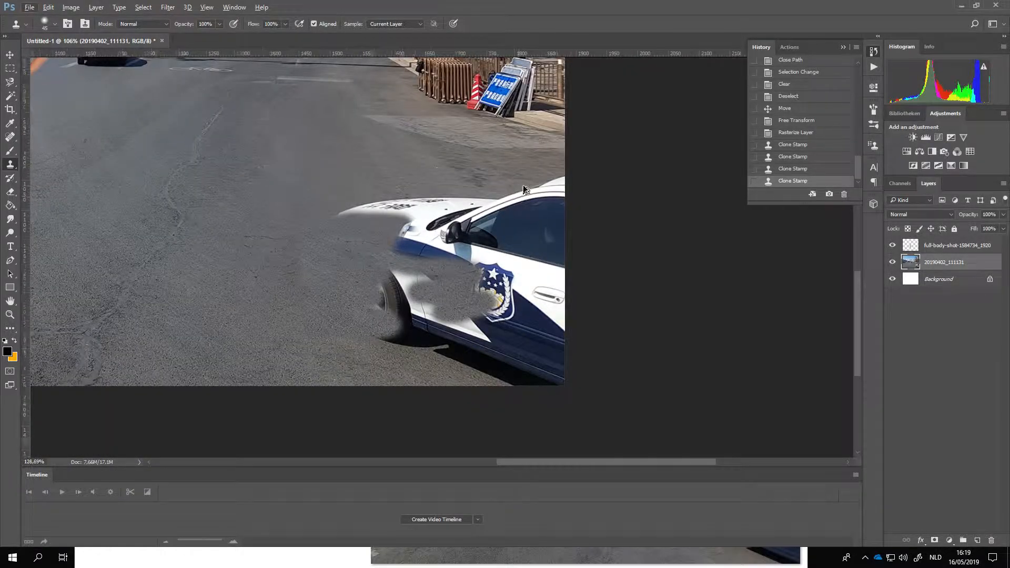
# Step: Clone asphalt over the rest of the police car, including its wheel, doors, windows and roof, out to the photo's edge
pyautogui.scroll(2, 515, 190)
pyautogui.moveTo(411, 305)
pyautogui.mouseDown()
pyautogui.moveTo(350, 322)
pyautogui.moveTo(389, 349)
pyautogui.moveTo(408, 345)
pyautogui.mouseUp()
pyautogui.moveTo(395, 290)
pyautogui.mouseDown()
pyautogui.moveTo(480, 325)
pyautogui.moveTo(412, 330)
pyautogui.moveTo(472, 313)
pyautogui.moveTo(434, 271)
pyautogui.moveTo(338, 223)
pyautogui.moveTo(363, 243)
pyautogui.mouseUp()
pyautogui.keyDown('alt'); pyautogui.click(289, 166); pyautogui.keyUp('alt')
pyautogui.moveTo(309, 220)
pyautogui.mouseDown()
pyautogui.moveTo(473, 264)
pyautogui.moveTo(396, 245)
pyautogui.moveTo(401, 270)
pyautogui.mouseUp()
pyautogui.keyDown('alt'); pyautogui.click(293, 172); pyautogui.keyUp('alt')
pyautogui.moveTo(312, 202)
pyautogui.mouseDown()
pyautogui.moveTo(374, 209)
pyautogui.moveTo(428, 226)
pyautogui.moveTo(413, 239)
pyautogui.mouseUp()
pyautogui.keyDown('alt'); pyautogui.click(256, 154); pyautogui.keyUp('alt')
pyautogui.moveTo(411, 275)
pyautogui.mouseDown()
pyautogui.moveTo(388, 260)
pyautogui.moveTo(458, 279)
pyautogui.moveTo(378, 249)
pyautogui.moveTo(414, 281)
pyautogui.moveTo(380, 256)
pyautogui.moveTo(465, 277)
pyautogui.mouseUp()
pyautogui.moveTo(421, 254)
pyautogui.mouseDown()
pyautogui.moveTo(460, 269)
pyautogui.moveTo(415, 257)
pyautogui.moveTo(498, 279)
pyautogui.mouseUp()
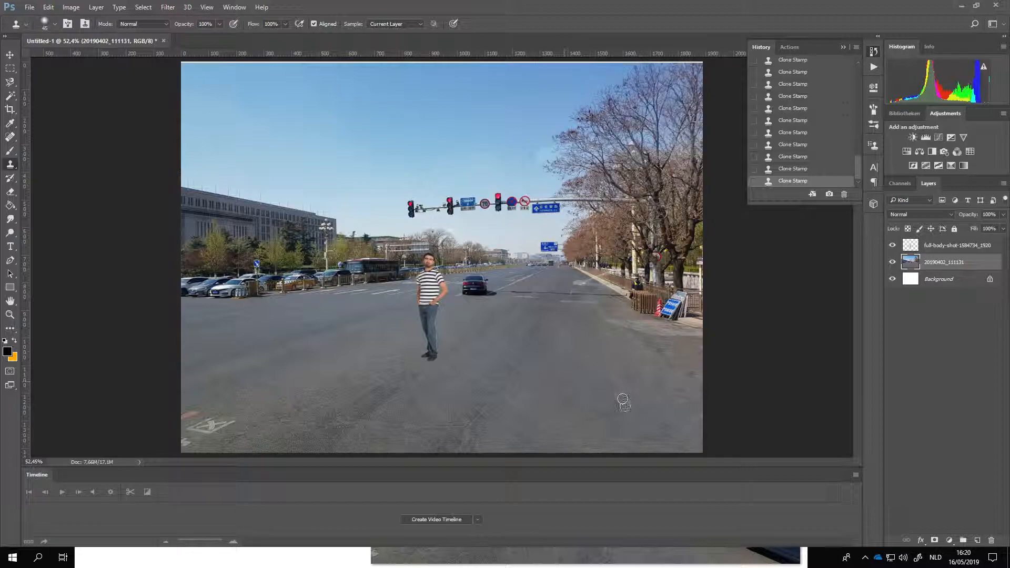
# Step: Examine the retouched road surface, the black car's shadow and the ground around the man's feet
pyautogui.scroll(2, 681, 428)
pyautogui.scroll(2, 680, 399)
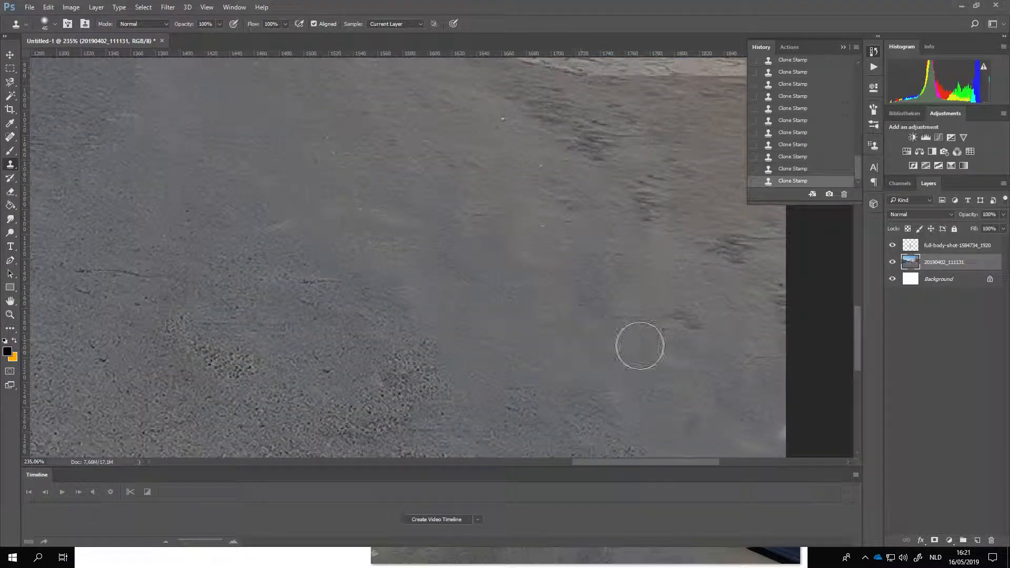
pyautogui.scroll(-2, 595, 336)
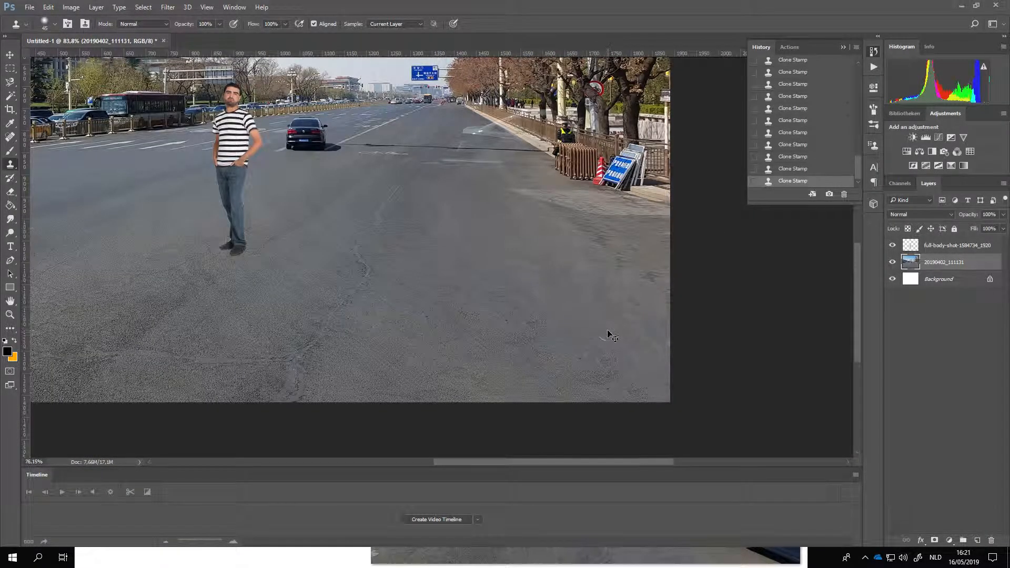
pyautogui.scroll(-2, 610, 335)
pyautogui.scroll(-1, 573, 314)
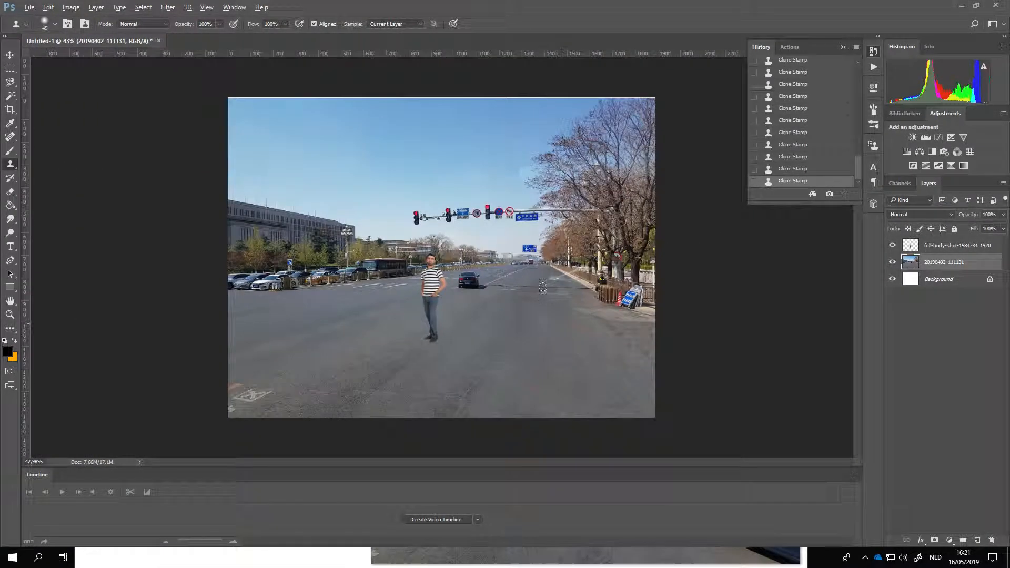
pyautogui.scroll(6, 491, 316)
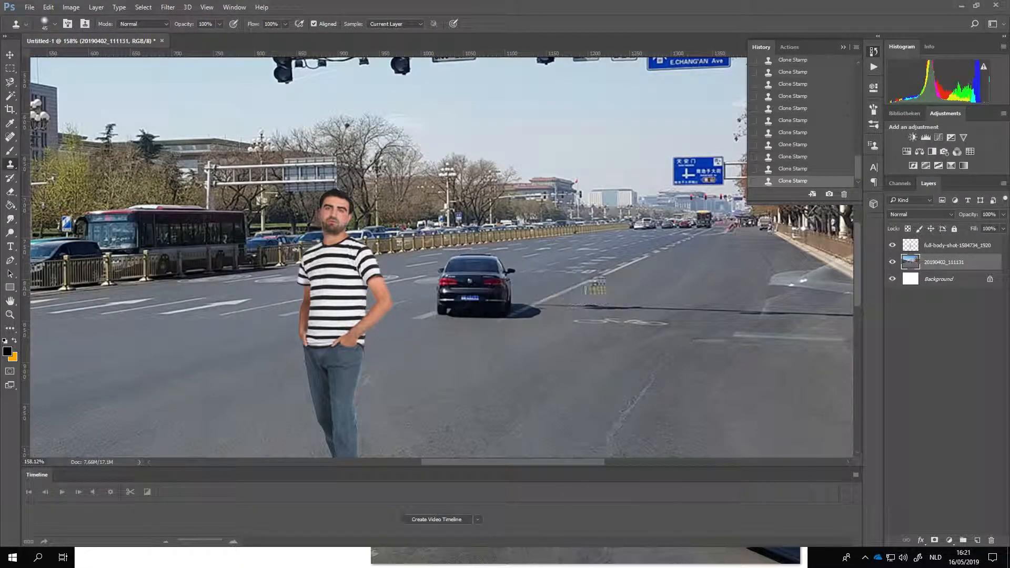
pyautogui.scroll(-3, 445, 232)
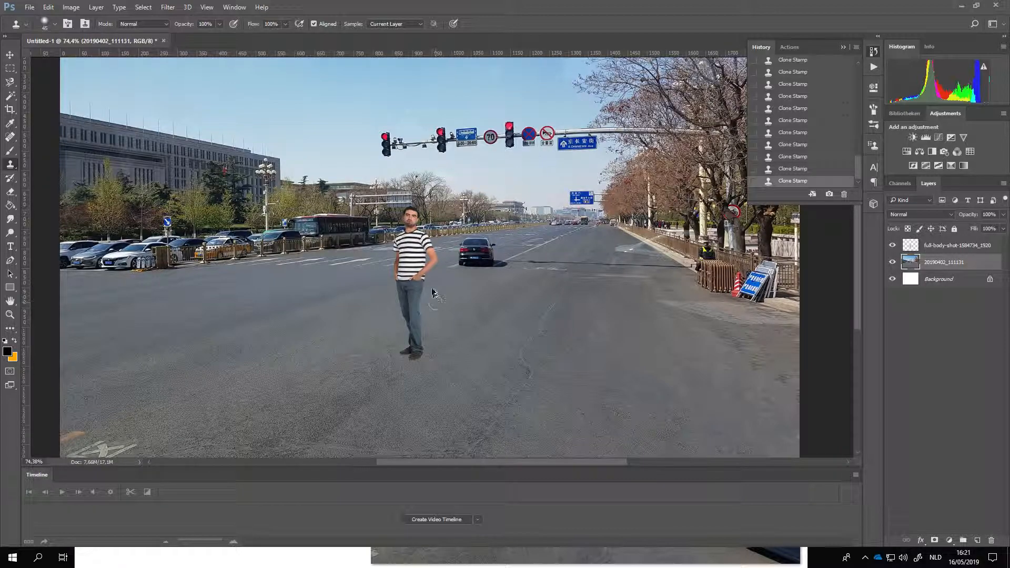
pyautogui.scroll(-1, 433, 295)
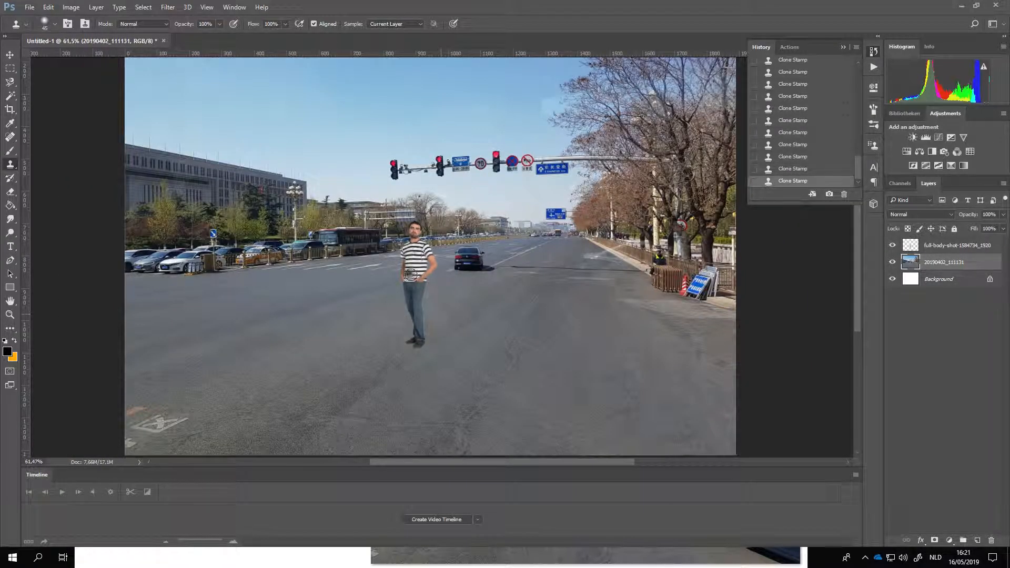
pyautogui.scroll(3, 407, 250)
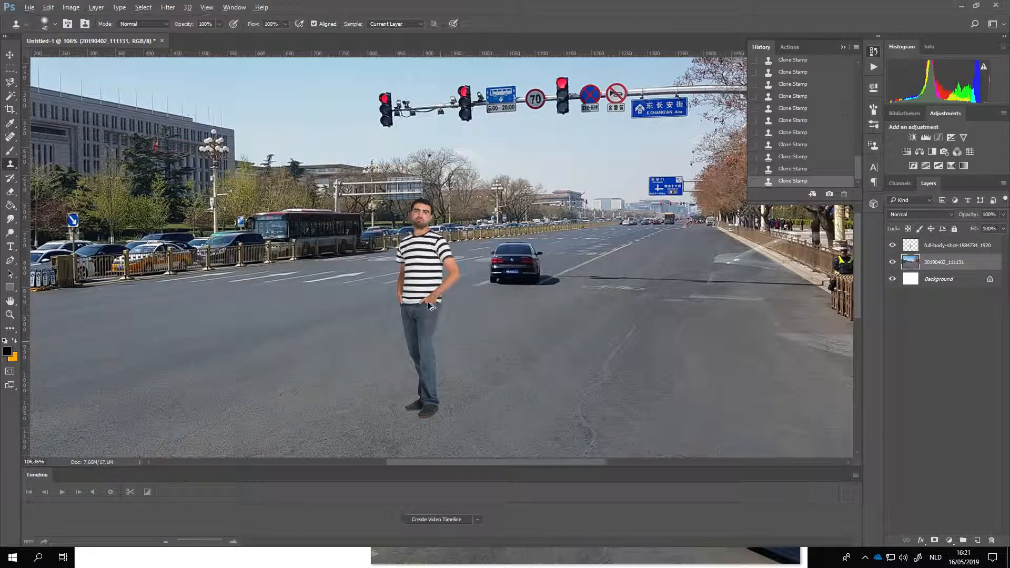
pyautogui.scroll(-2, 430, 305)
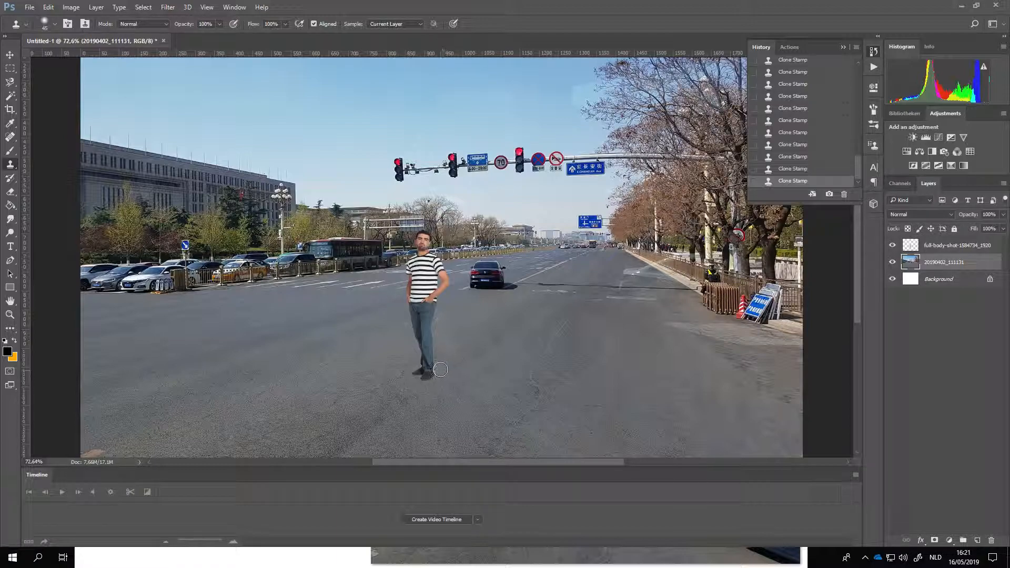
pyautogui.scroll(4, 427, 374)
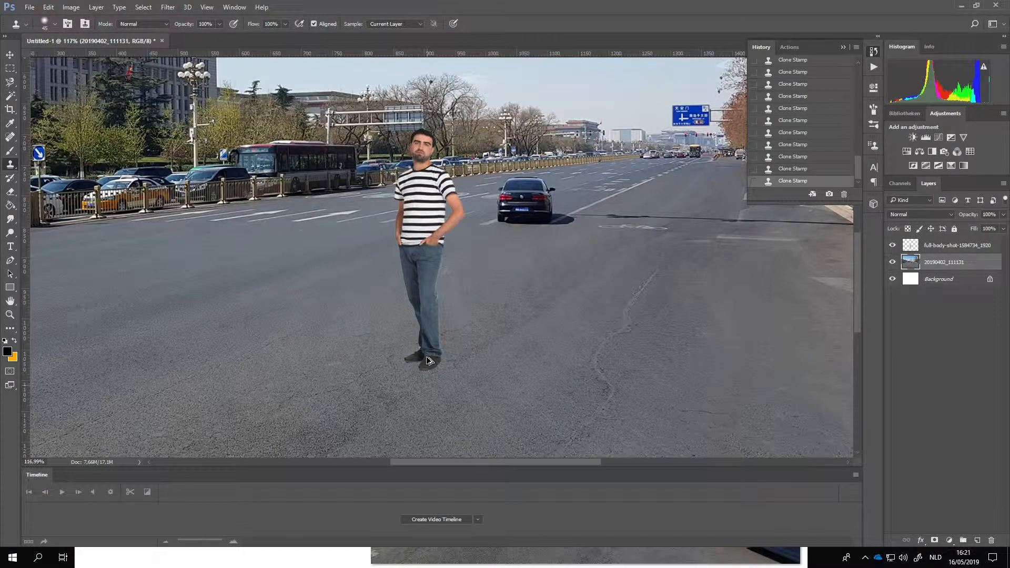
pyautogui.scroll(-5, 423, 275)
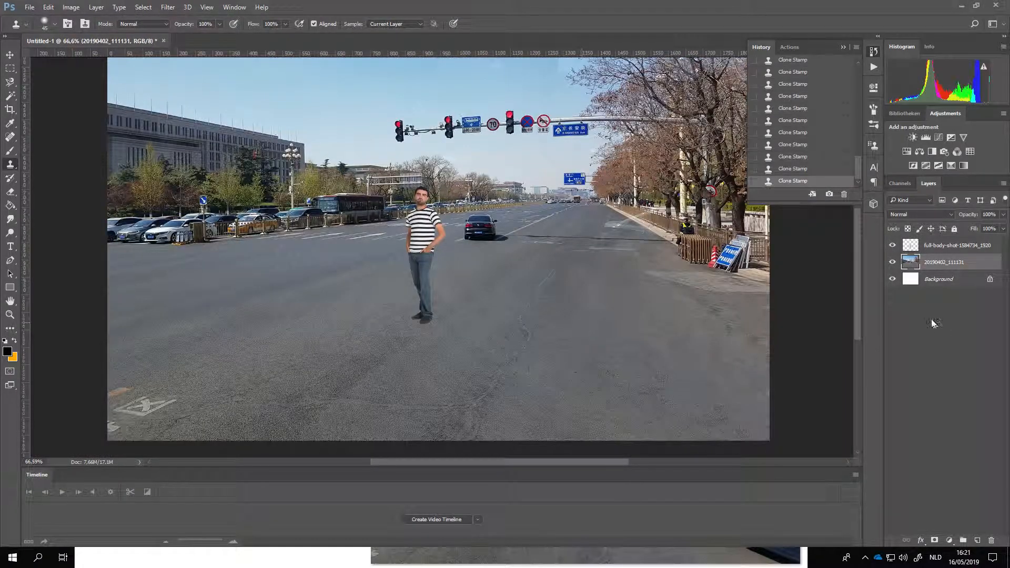
# Step: Add a new empty layer directly above the man's layer, full-body-shot-1584734_1920
pyautogui.click(971, 245)
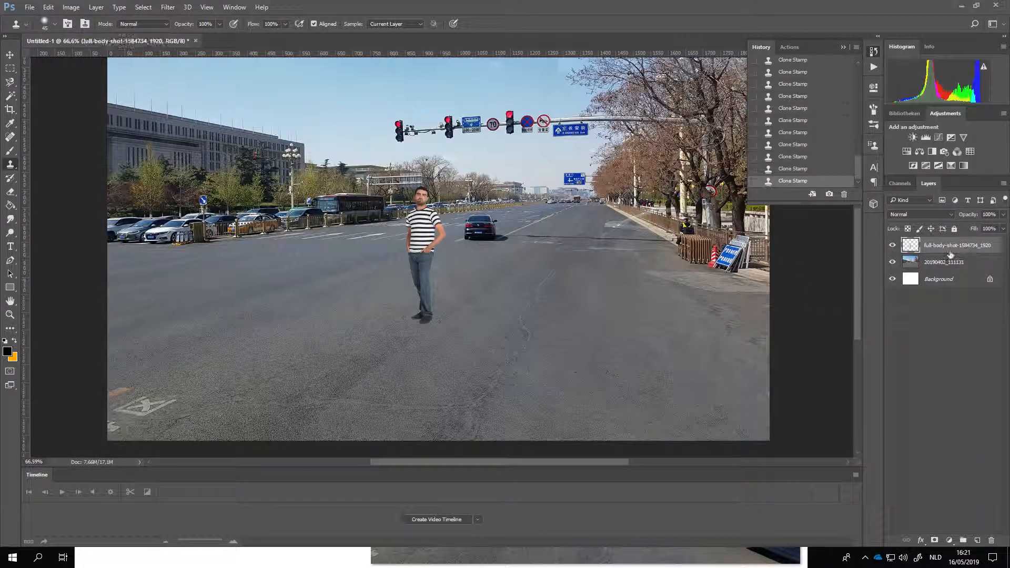
pyautogui.scroll(2, 418, 297)
pyautogui.scroll(-1, 455, 315)
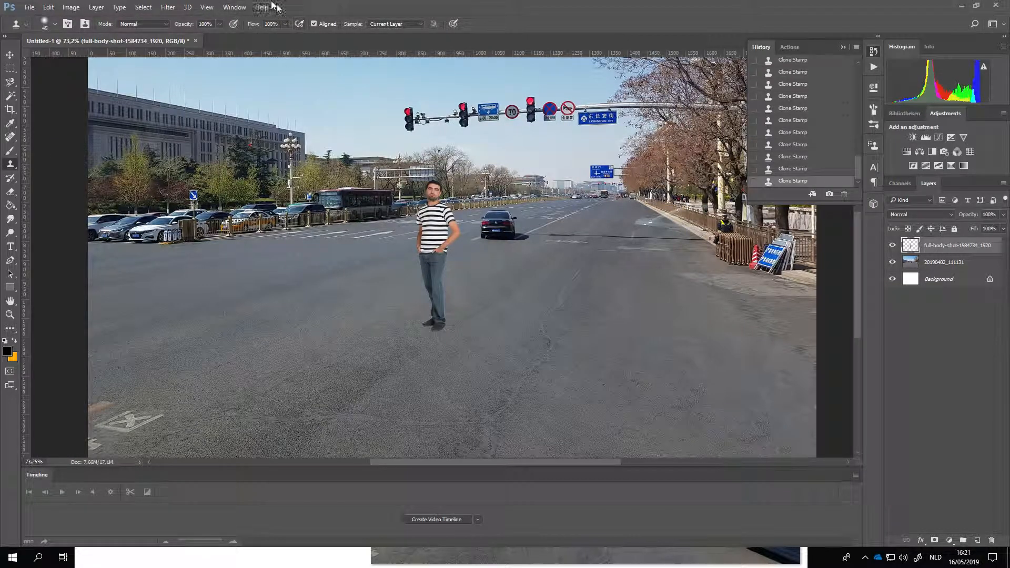
pyautogui.scroll(-1, 390, 361)
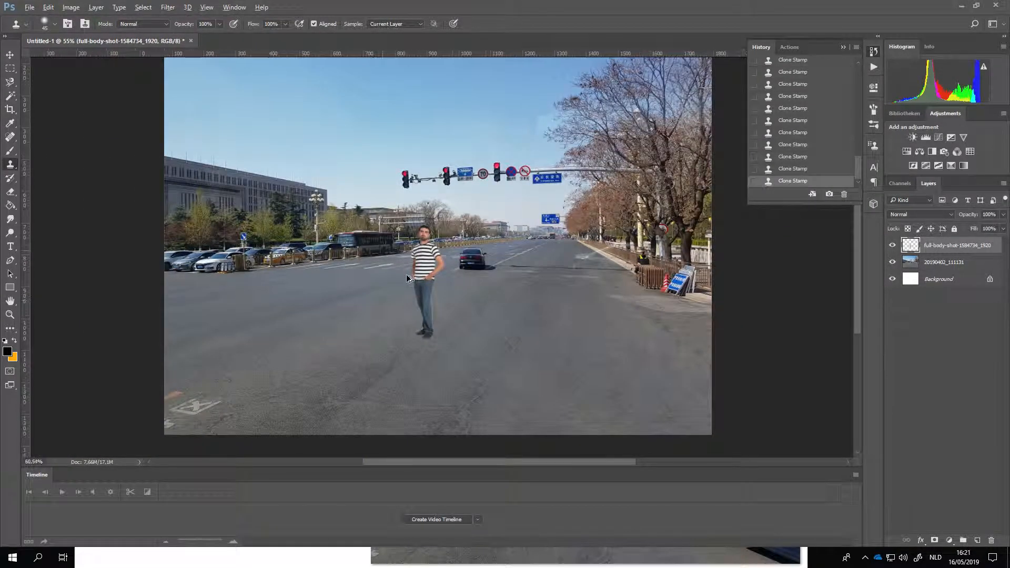
pyautogui.scroll(2, 392, 359)
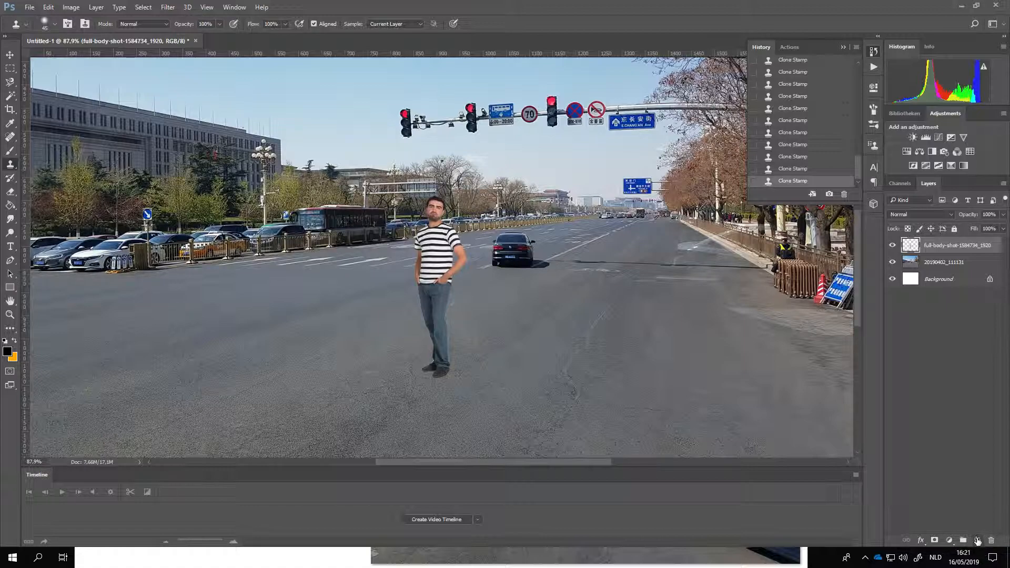
pyautogui.click(977, 540)
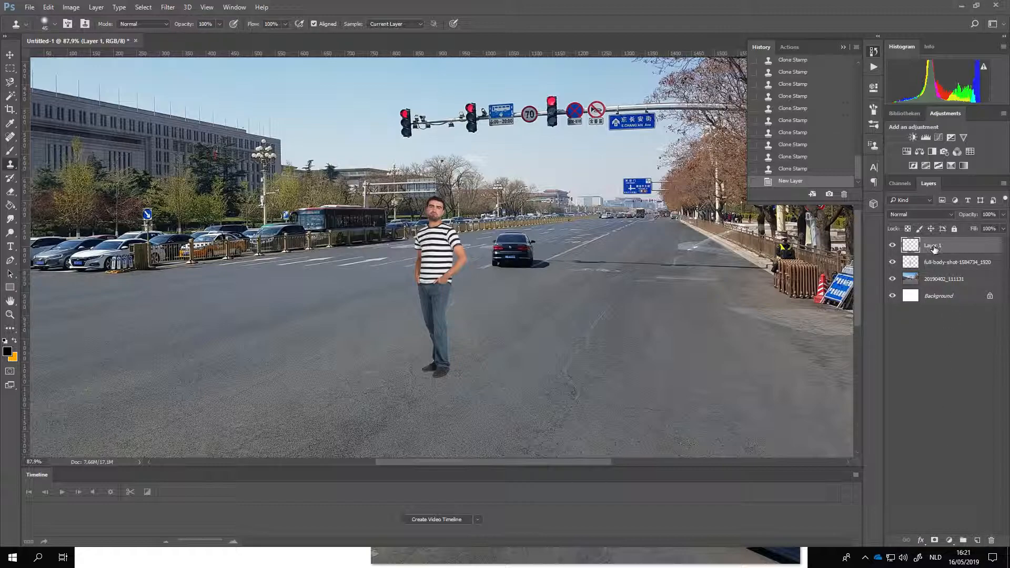
# Step: Switch to the Brush tool and set its size to 32 px
pyautogui.click(10, 191)
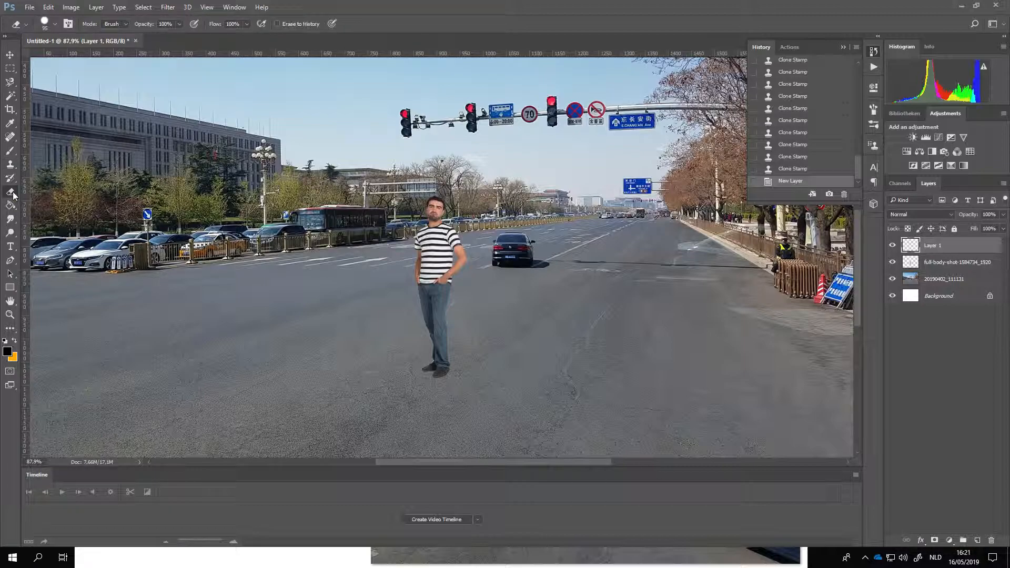
pyautogui.click(11, 152)
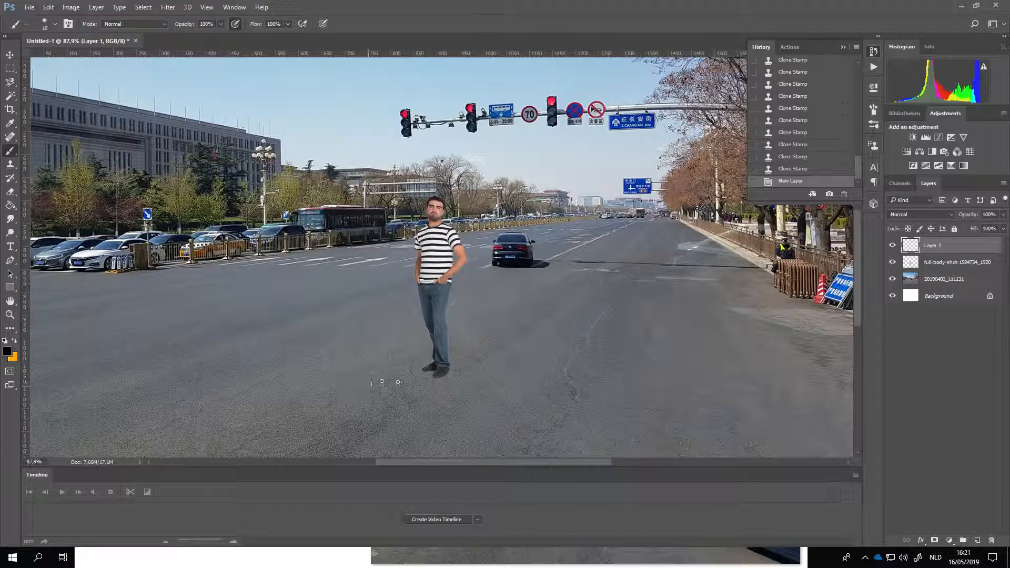
pyautogui.rightClick(451, 371)
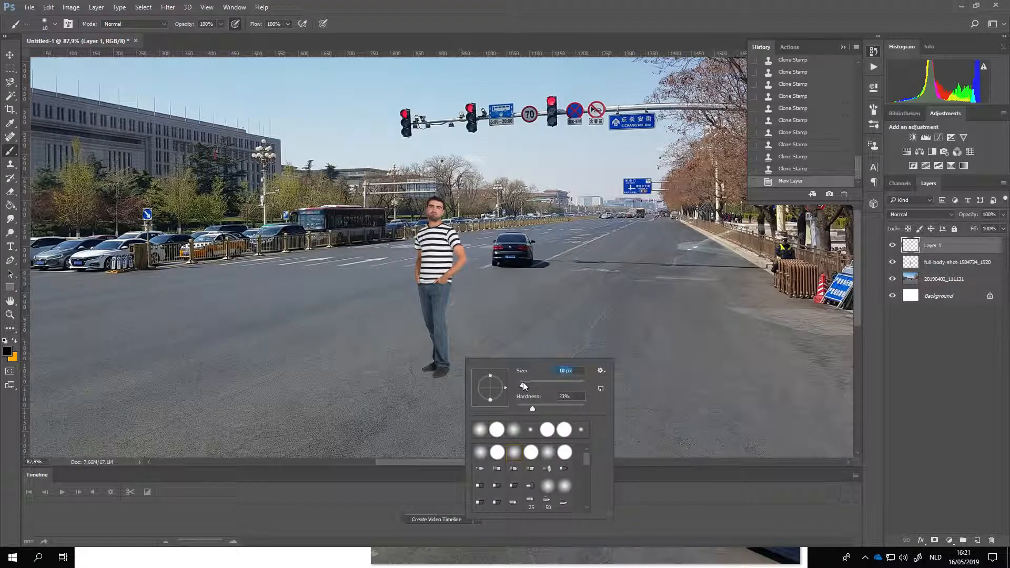
pyautogui.moveTo(526, 382); pyautogui.dragTo(528, 382)
pyautogui.press('Return')
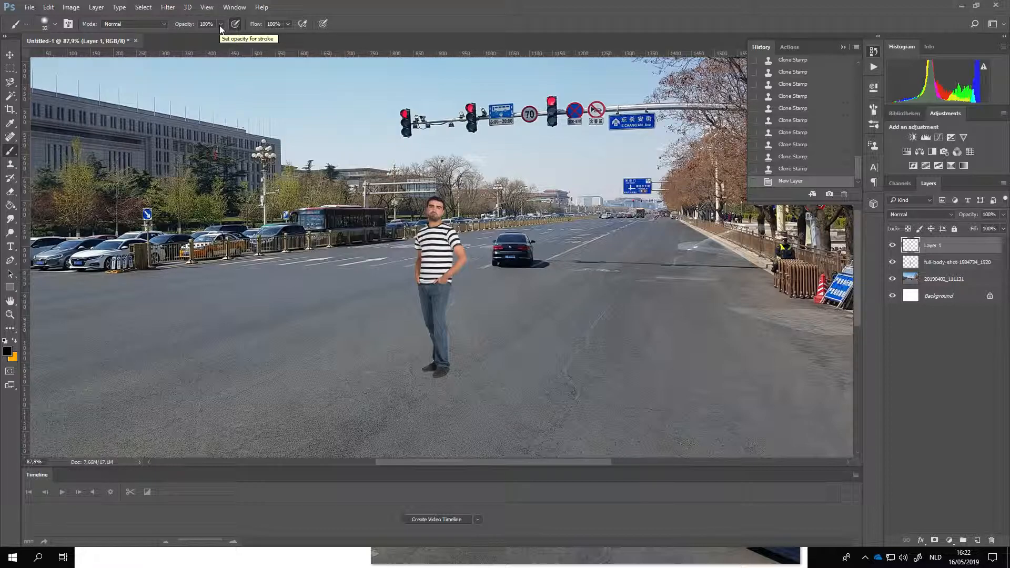
# Step: Try painting a black shadow over and beside the man's shoes at 100% opacity, and revert the stroke
pyautogui.scroll(5, 536, 426)
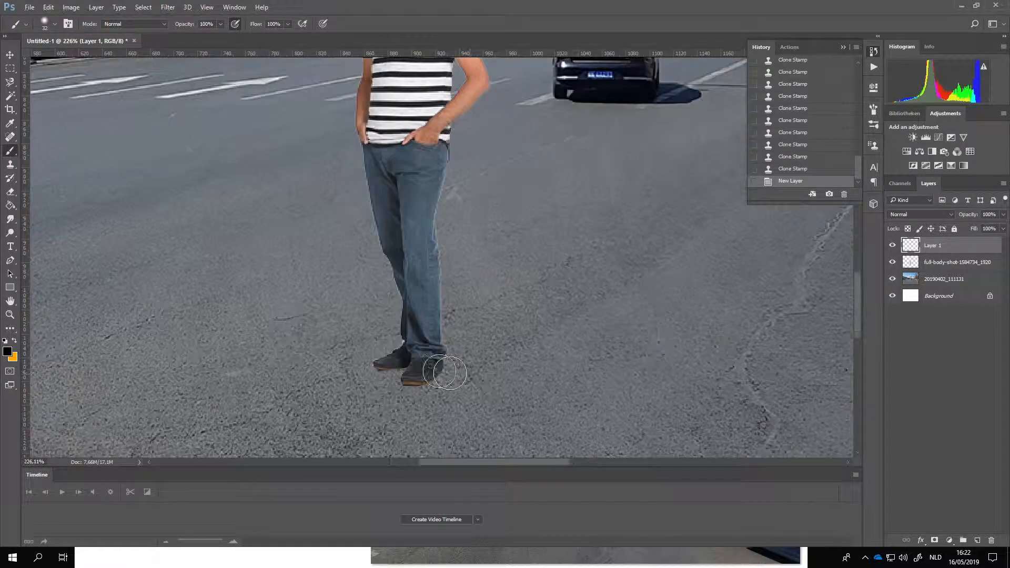
pyautogui.moveTo(397, 363)
pyautogui.mouseDown()
pyautogui.moveTo(474, 356)
pyautogui.moveTo(440, 378)
pyautogui.mouseUp()
pyautogui.scroll(-6, 440, 378)
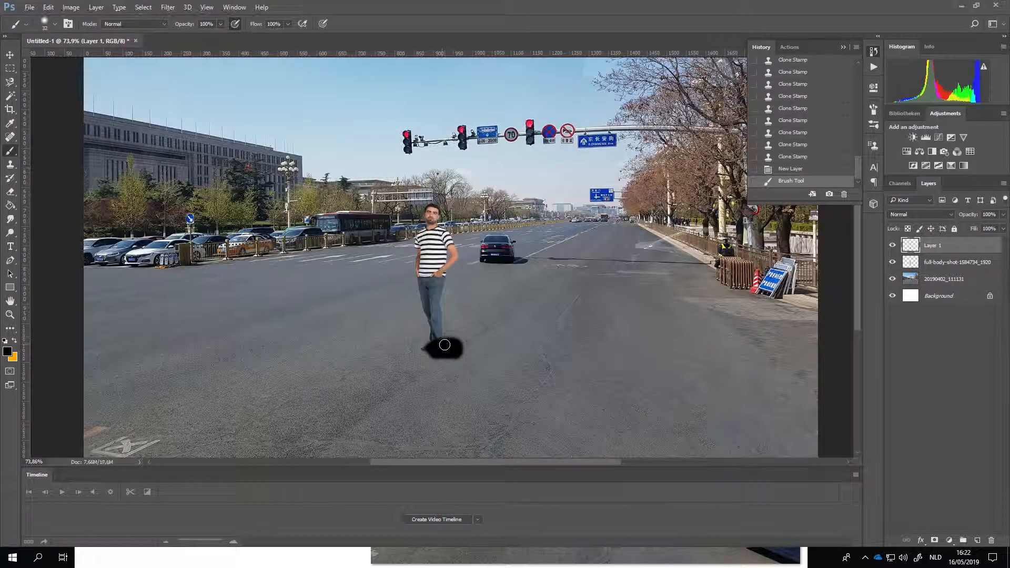
pyautogui.scroll(5, 444, 359)
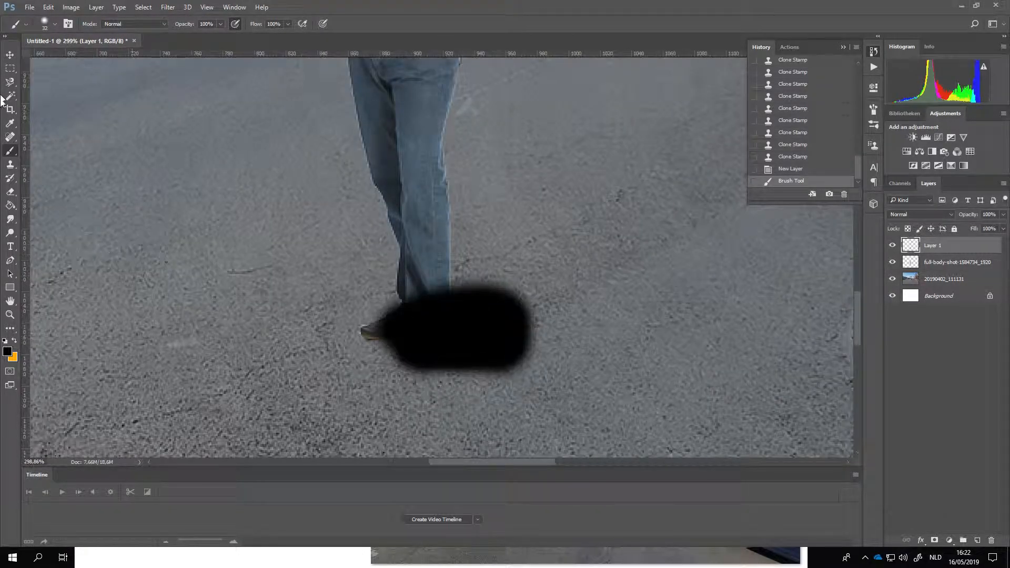
pyautogui.click(798, 169)
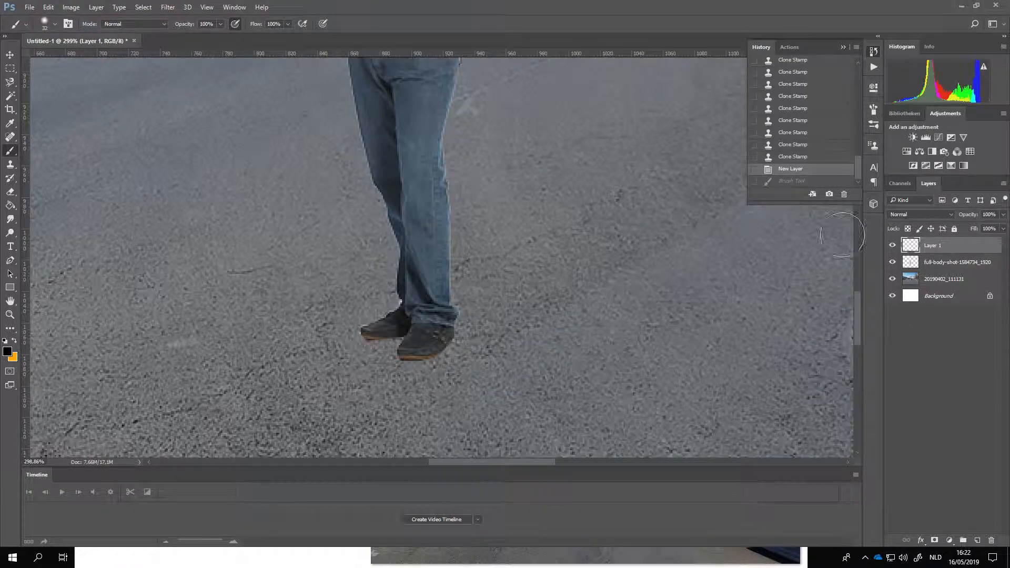
# Step: Set the brush opacity to 36% and its size to 18 px
pyautogui.click(220, 23)
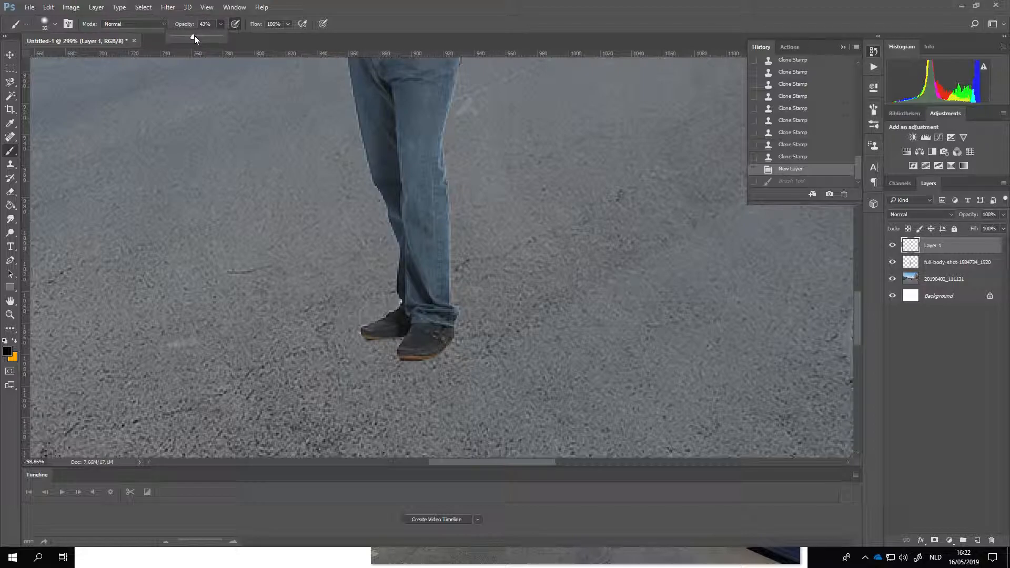
pyautogui.moveTo(189, 35); pyautogui.dragTo(194, 36)
pyautogui.rightClick(466, 339)
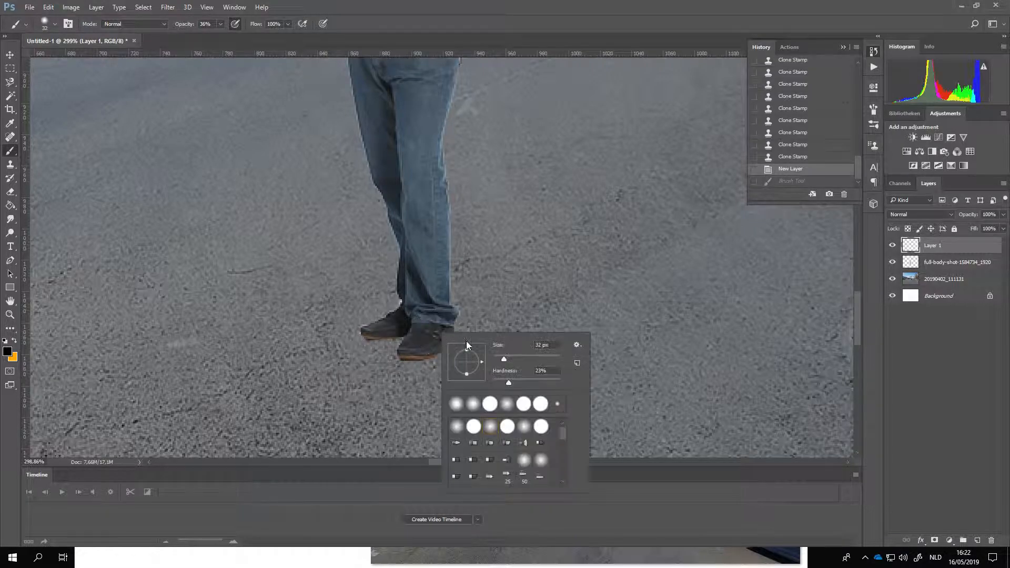
pyautogui.moveTo(499, 358); pyautogui.dragTo(499, 357)
# Step: Try a short translucent shadow stroke between and under the man's shoes, and undo it
pyautogui.click(390, 336)
pyautogui.moveTo(414, 345)
pyautogui.mouseDown()
pyautogui.moveTo(393, 340)
pyautogui.moveTo(421, 347)
pyautogui.mouseUp()
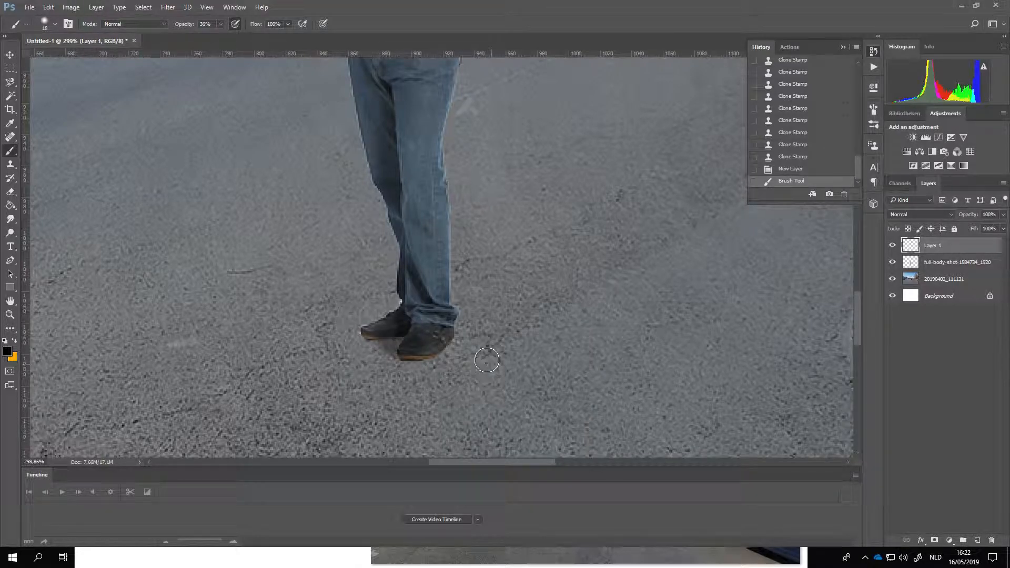
pyautogui.hotkey('ctrl', 'z')
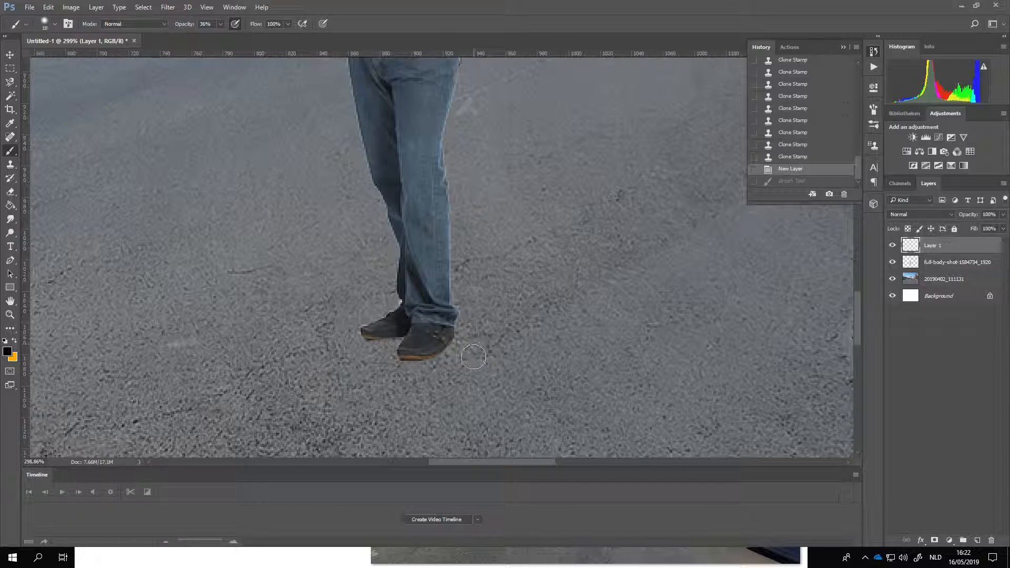
# Step: Paint a translucent shadow with a hard round brush from under the man's shoes, stretching the same way as the black car's shadow
pyautogui.scroll(-5, 399, 360)
pyautogui.scroll(3, 575, 201)
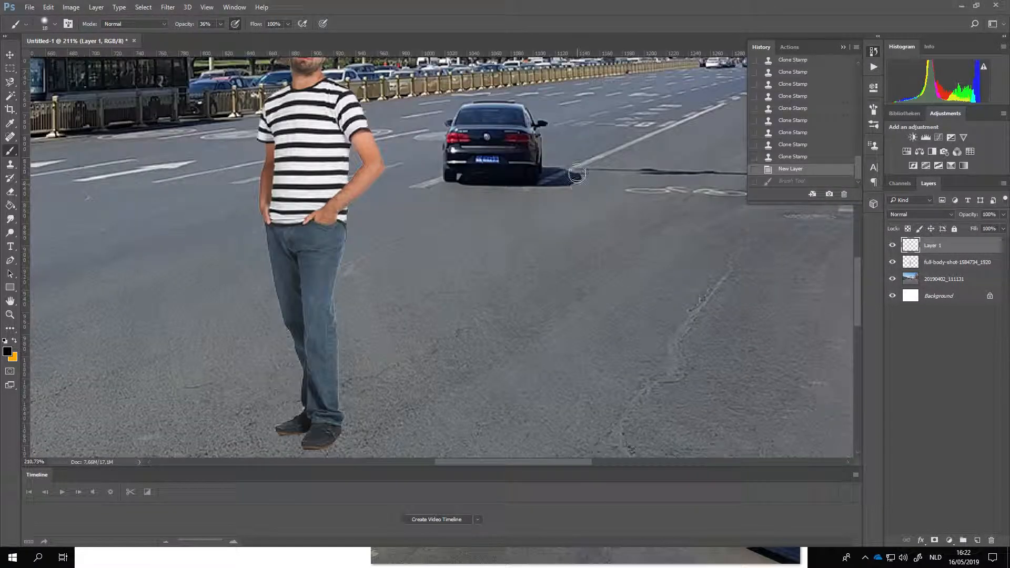
pyautogui.scroll(-4, 575, 168)
pyautogui.scroll(5, 452, 289)
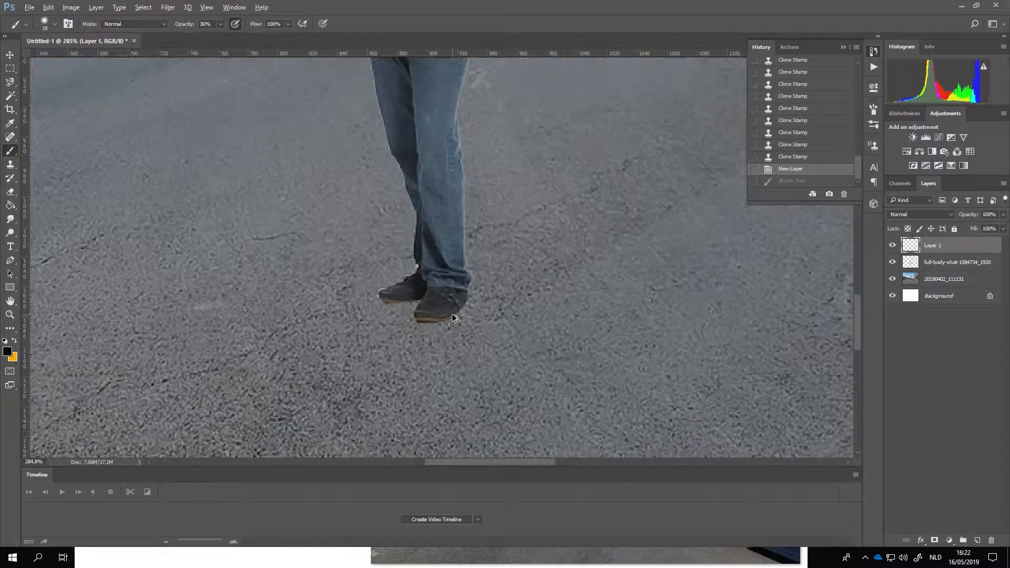
pyautogui.rightClick(464, 293)
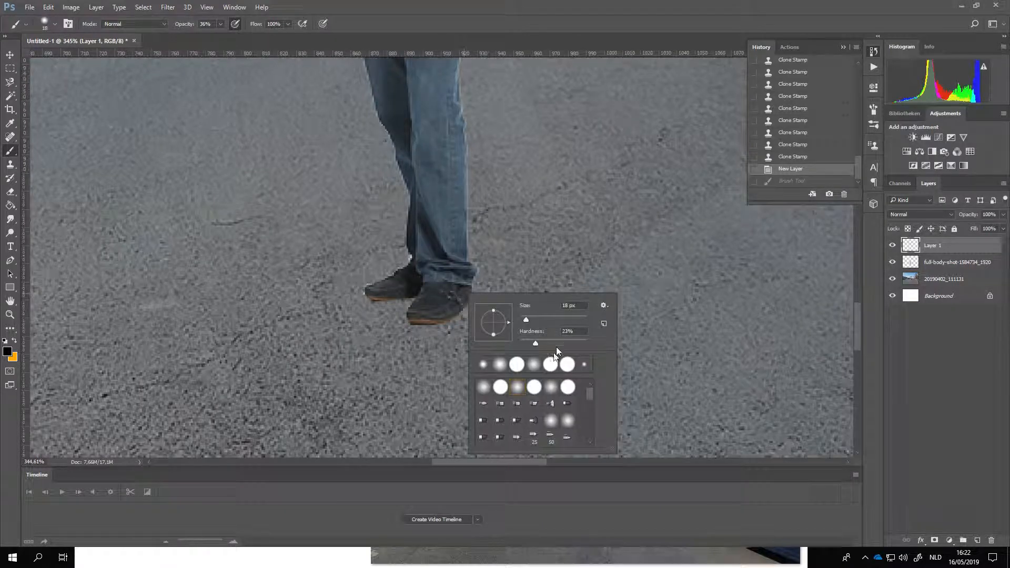
pyautogui.click(501, 389)
pyautogui.moveTo(401, 301)
pyautogui.mouseDown()
pyautogui.moveTo(436, 311)
pyautogui.moveTo(384, 296)
pyautogui.moveTo(478, 308)
pyautogui.moveTo(496, 306)
pyautogui.moveTo(462, 298)
pyautogui.moveTo(534, 291)
pyautogui.moveTo(514, 304)
pyautogui.moveTo(518, 287)
pyautogui.moveTo(475, 286)
pyautogui.moveTo(558, 292)
pyautogui.moveTo(522, 299)
pyautogui.moveTo(566, 288)
pyautogui.moveTo(573, 299)
pyautogui.moveTo(559, 285)
pyautogui.moveTo(558, 299)
pyautogui.moveTo(573, 295)
pyautogui.moveTo(537, 300)
pyautogui.mouseUp()
pyautogui.scroll(-10, 376, 316)
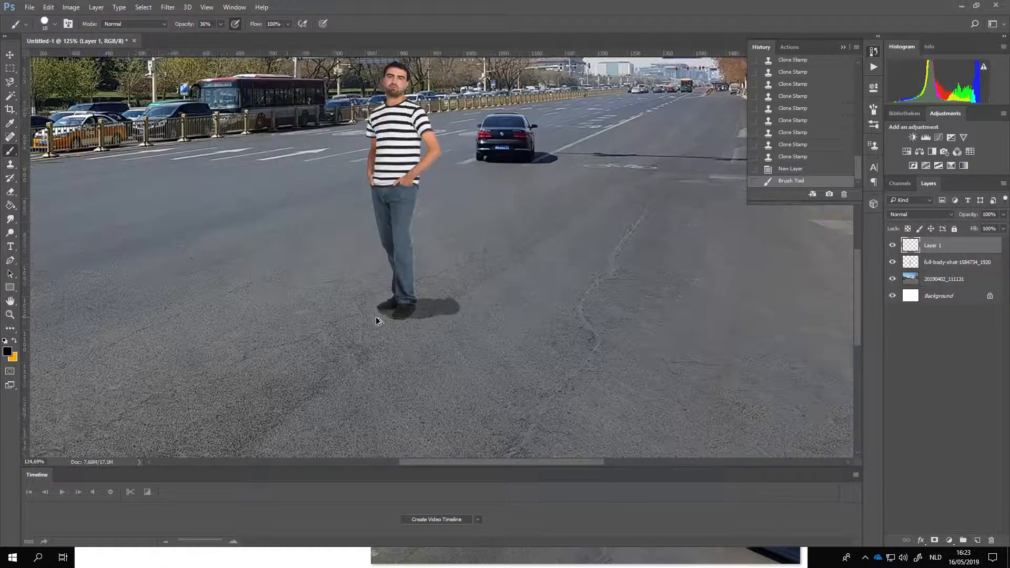
# Step: Darken the man's shadow with a second black stroke at 36% opacity, from his shoes to the shadow's tip
pyautogui.scroll(8, 420, 349)
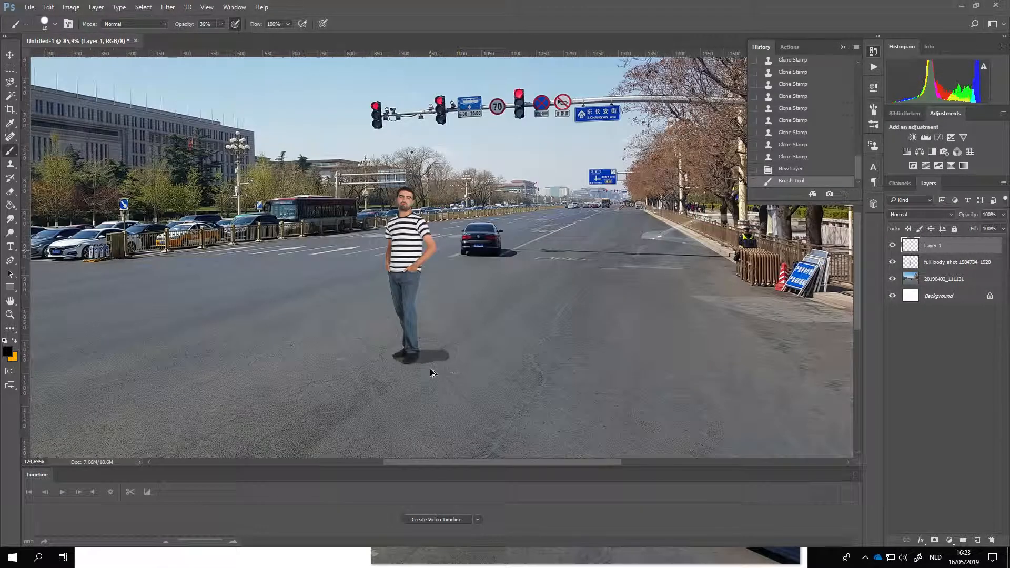
pyautogui.scroll(2, 398, 351)
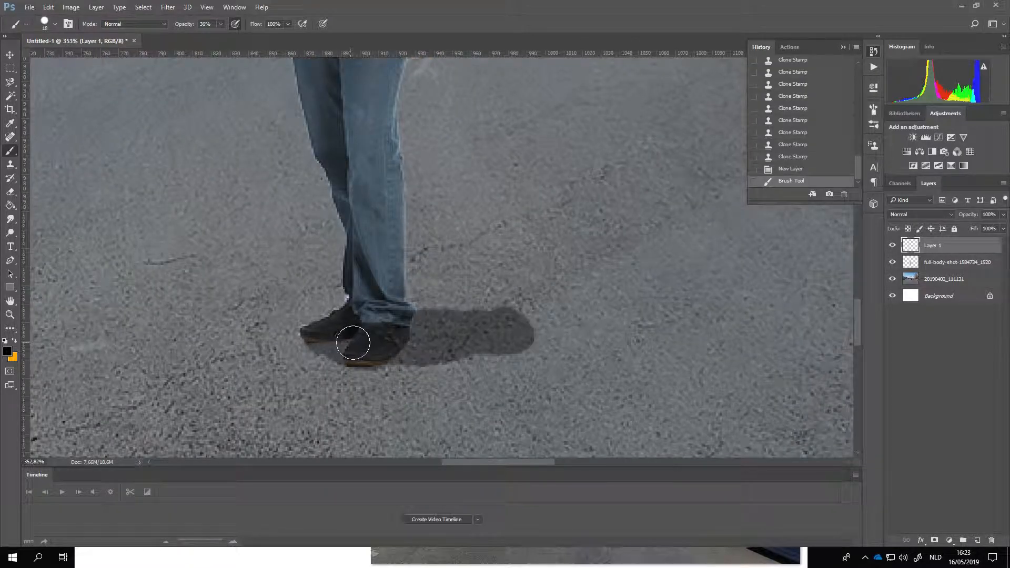
pyautogui.moveTo(442, 342)
pyautogui.mouseDown()
pyautogui.moveTo(505, 332)
pyautogui.moveTo(466, 338)
pyautogui.moveTo(444, 334)
pyautogui.moveTo(457, 331)
pyautogui.moveTo(448, 325)
pyautogui.moveTo(326, 344)
pyautogui.moveTo(442, 351)
pyautogui.mouseUp()
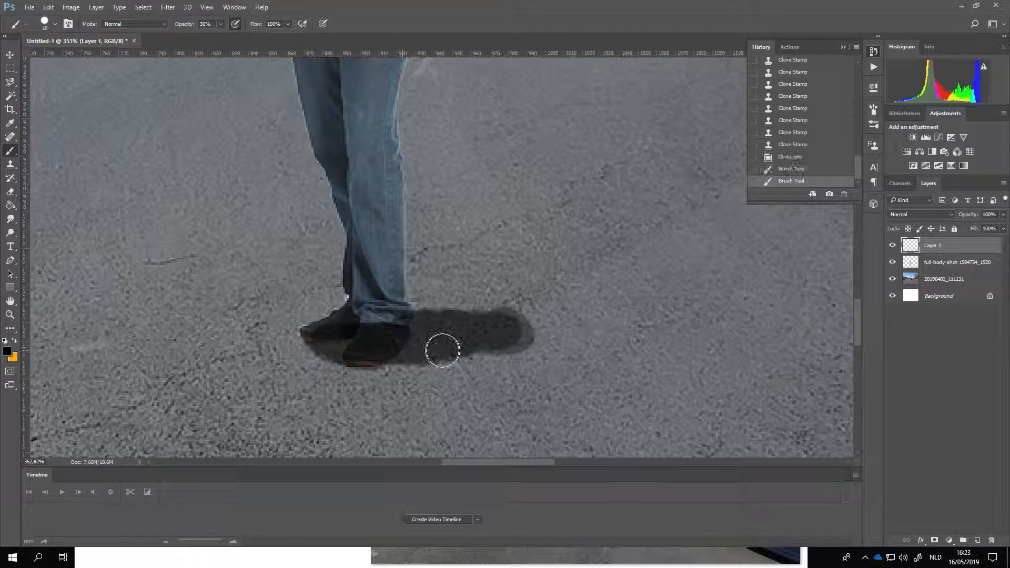
# Step: Try an extra dark brush dab at the tip of the man's shadow, and undo it
pyautogui.click(515, 335)
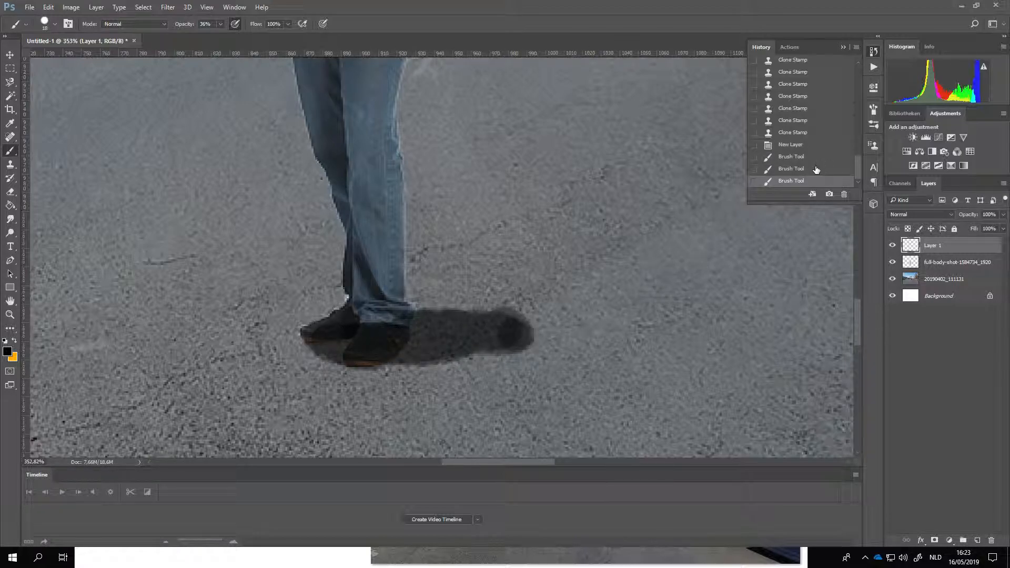
pyautogui.hotkey('ctrl', 'z')
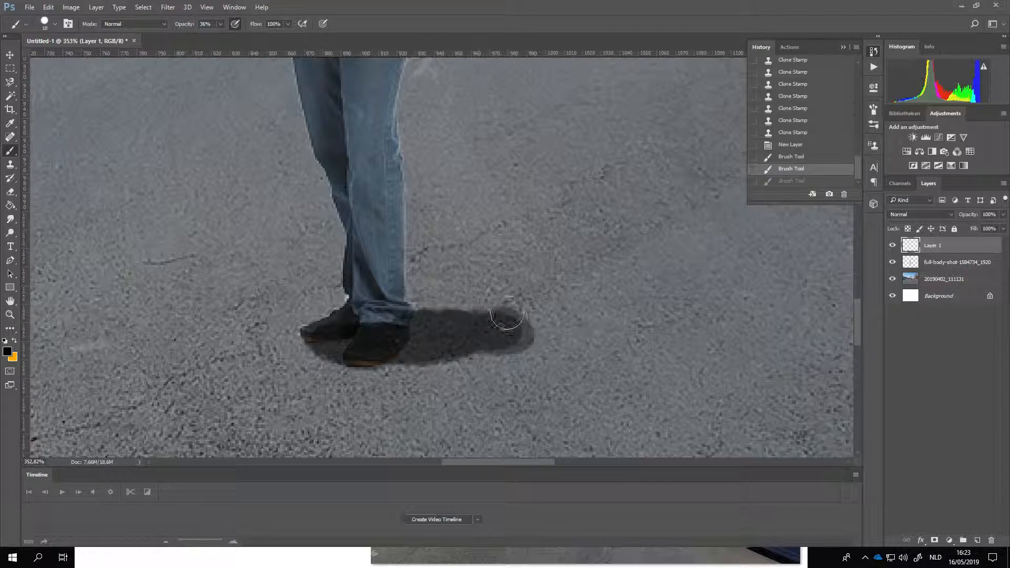
# Step: Move the shadow layer, Layer 1, directly below the cut-out man's layer so the shadow lies behind his shoes
pyautogui.scroll(-10, 357, 347)
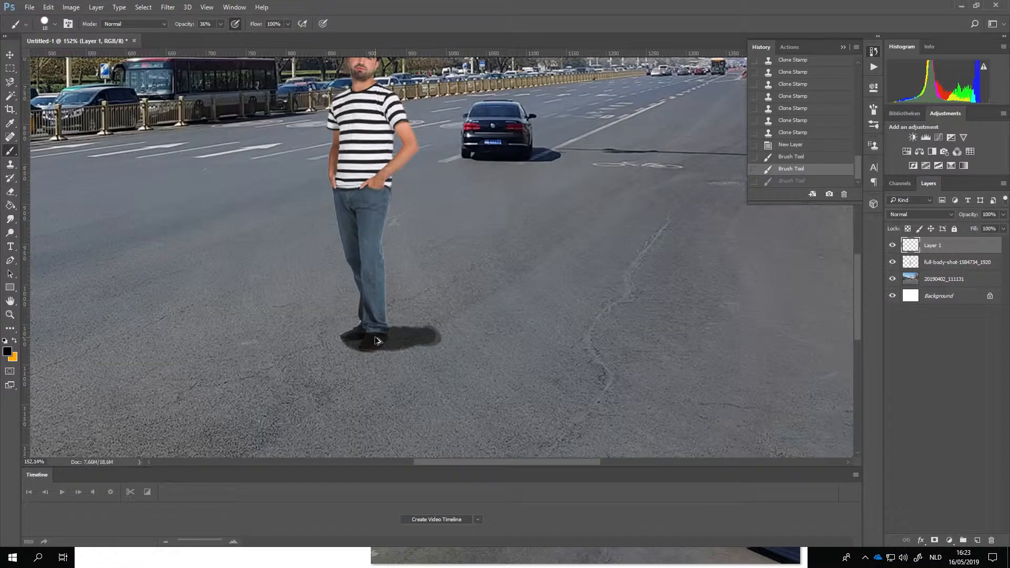
pyautogui.scroll(10, 386, 343)
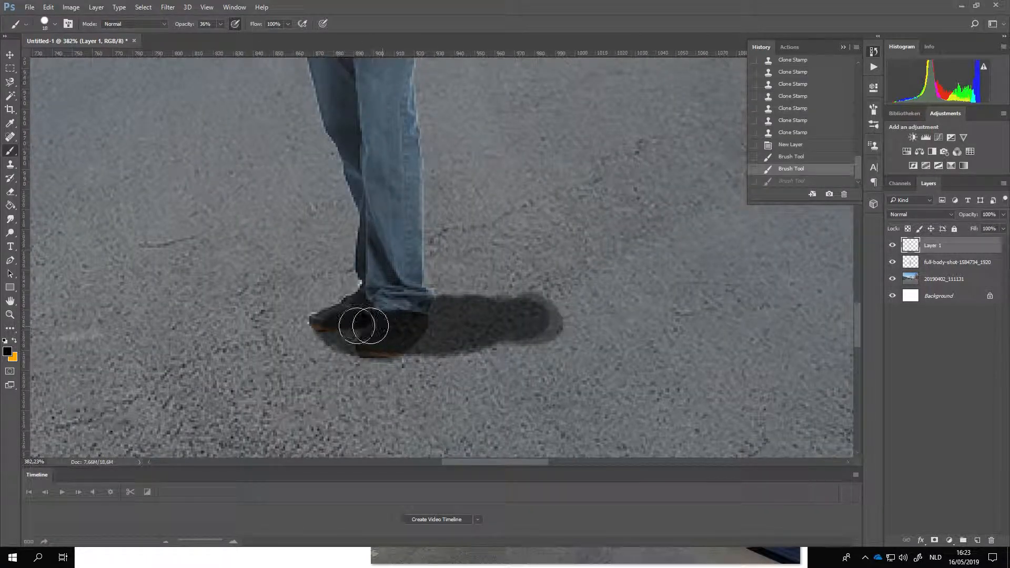
pyautogui.moveTo(369, 332)
pyautogui.mouseDown()
pyautogui.moveTo(399, 317)
pyautogui.moveTo(367, 334)
pyautogui.moveTo(433, 337)
pyautogui.mouseUp()
pyautogui.scroll(-5, 432, 337)
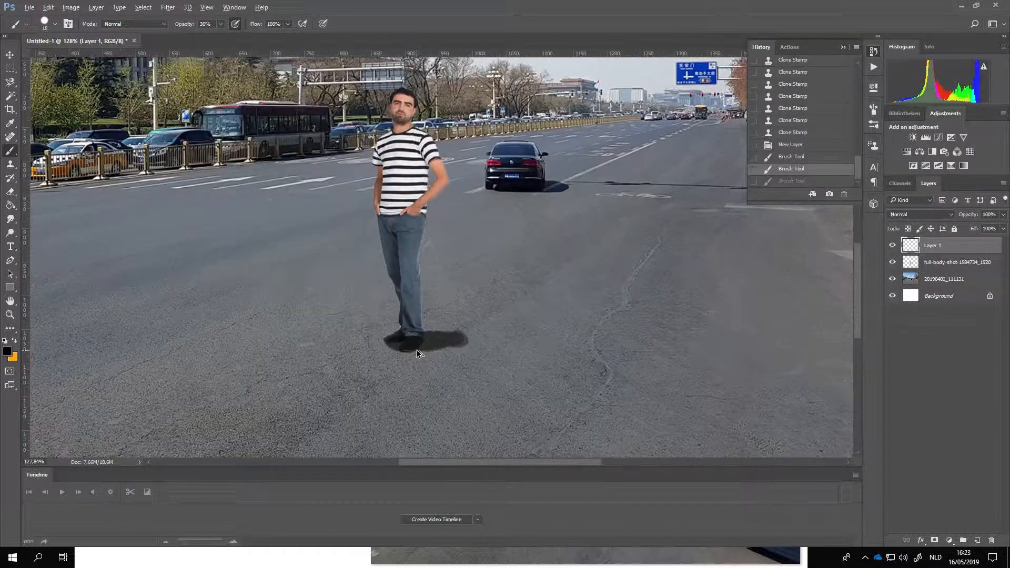
pyautogui.scroll(-2, 417, 352)
pyautogui.scroll(-1, 416, 349)
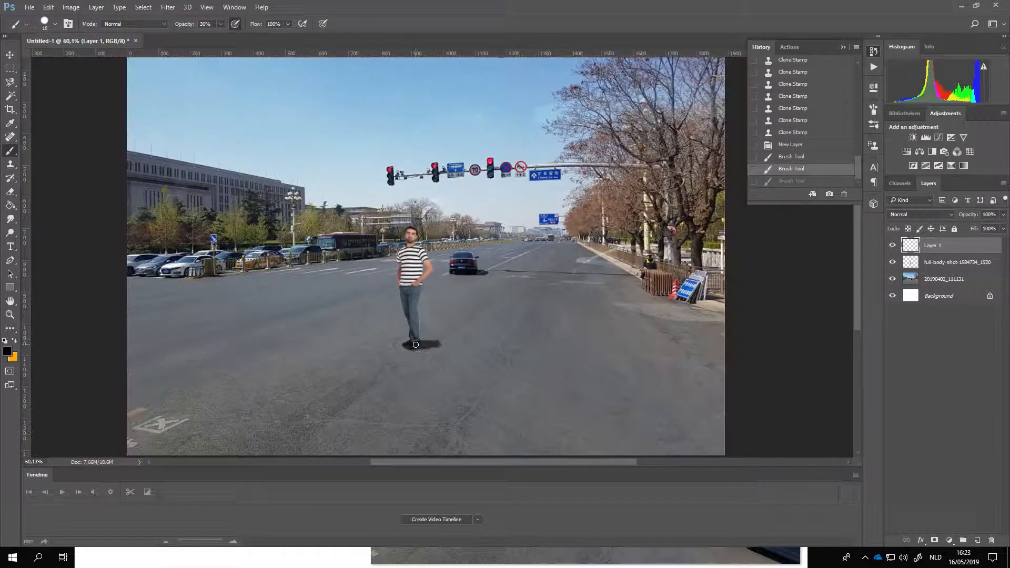
pyautogui.scroll(3, 418, 350)
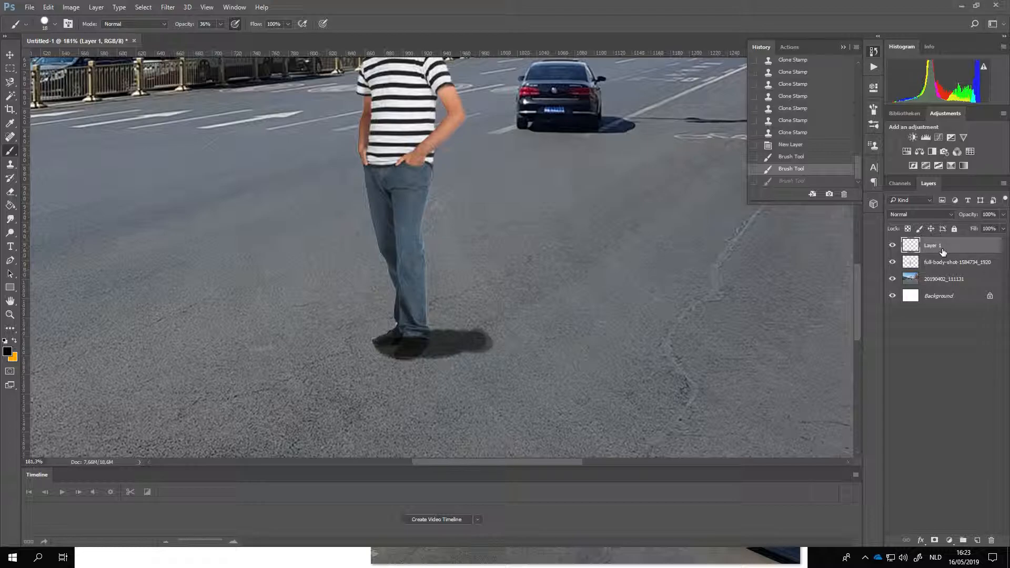
pyautogui.moveTo(942, 252); pyautogui.dragTo(942, 273)
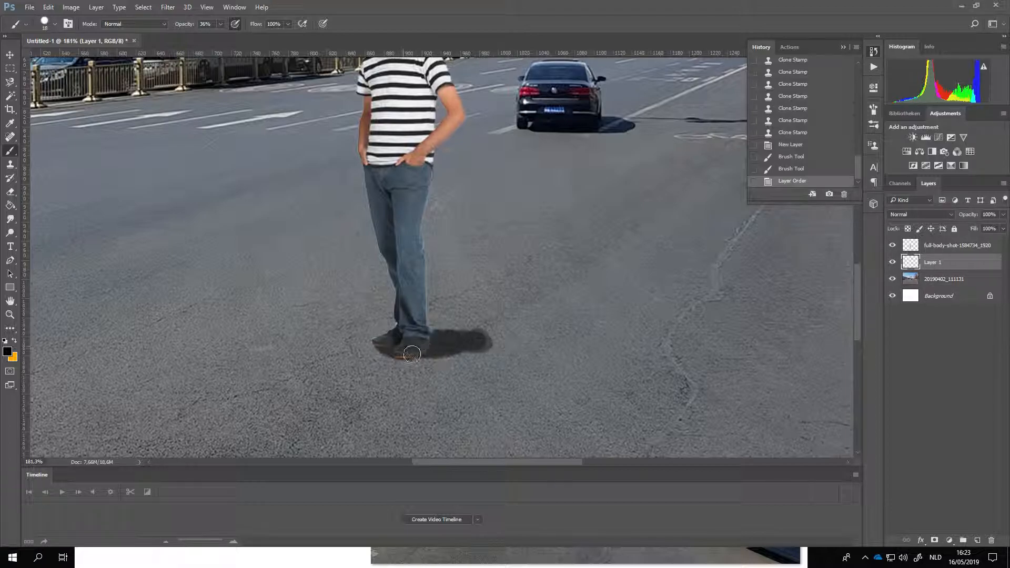
# Step: Examine the man, his shoes and his shadow up close and within the whole street composite
pyautogui.scroll(-3, 383, 364)
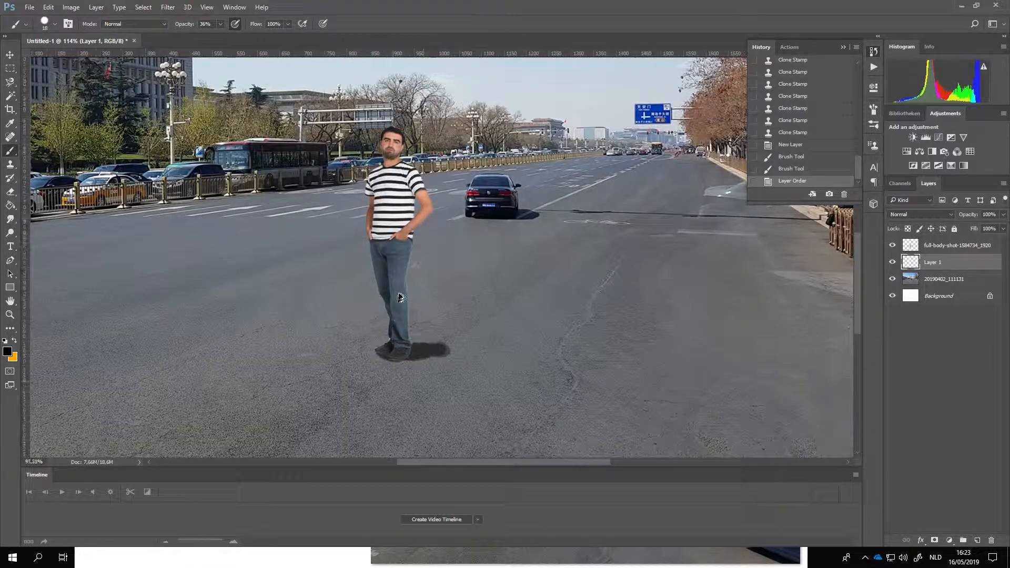
pyautogui.scroll(-4, 404, 315)
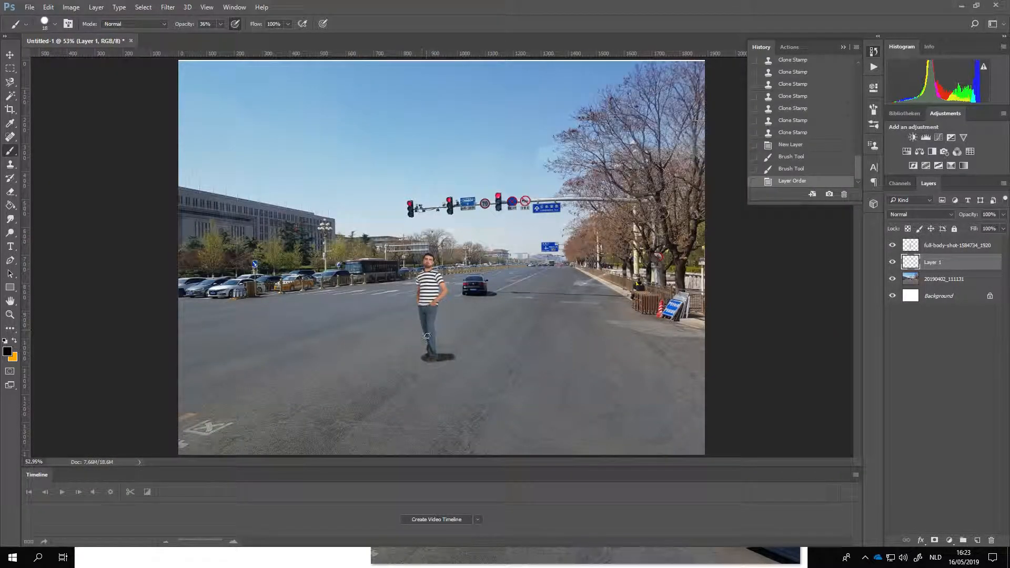
pyautogui.scroll(8, 434, 368)
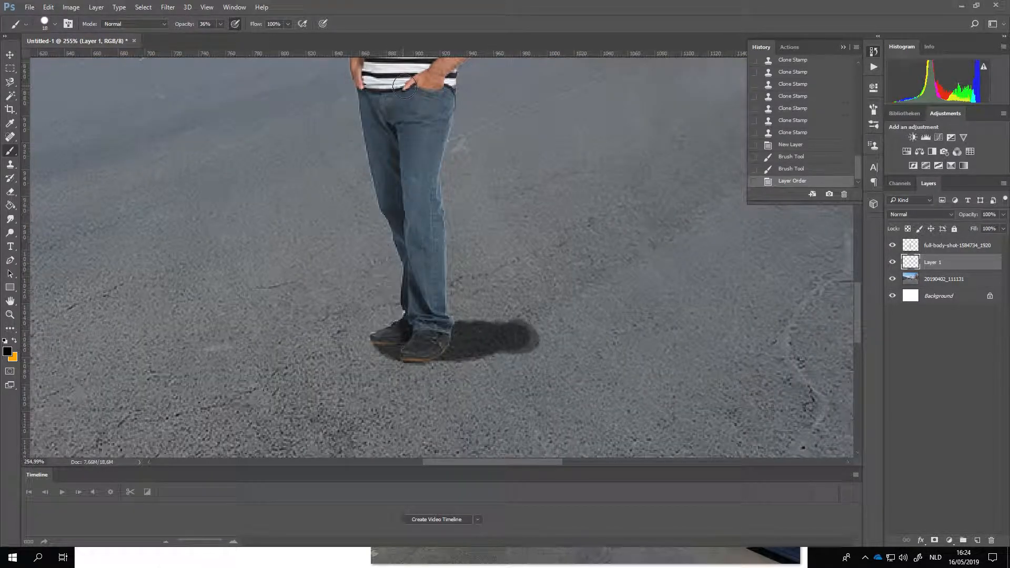
pyautogui.scroll(-7, 378, 279)
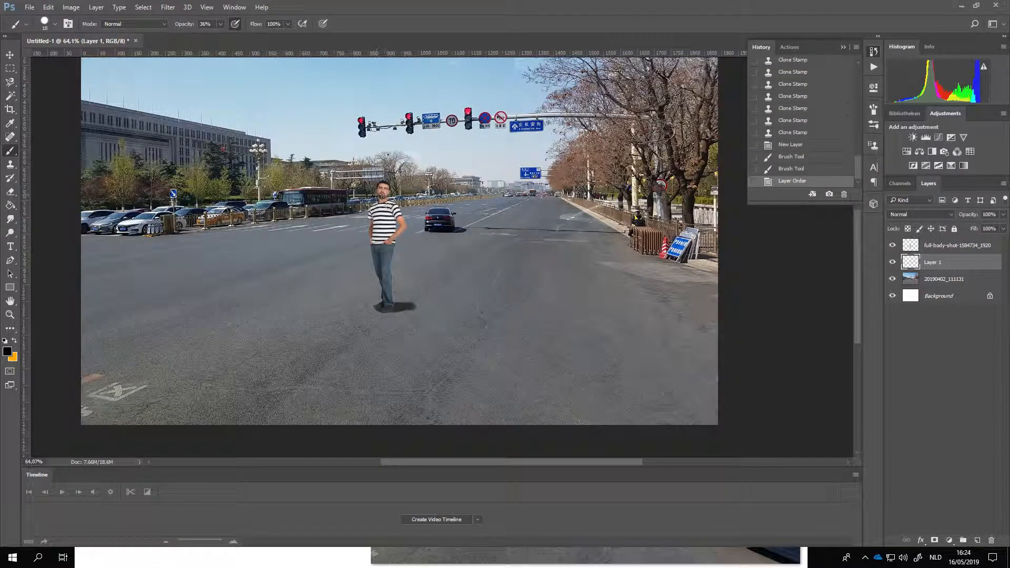
pyautogui.scroll(5, 384, 202)
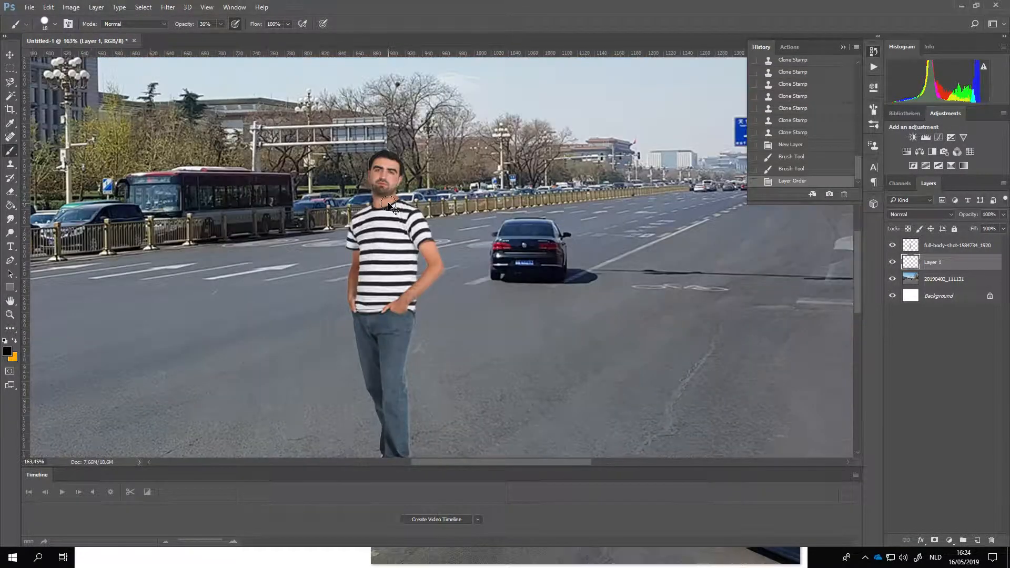
pyautogui.scroll(-3, 388, 191)
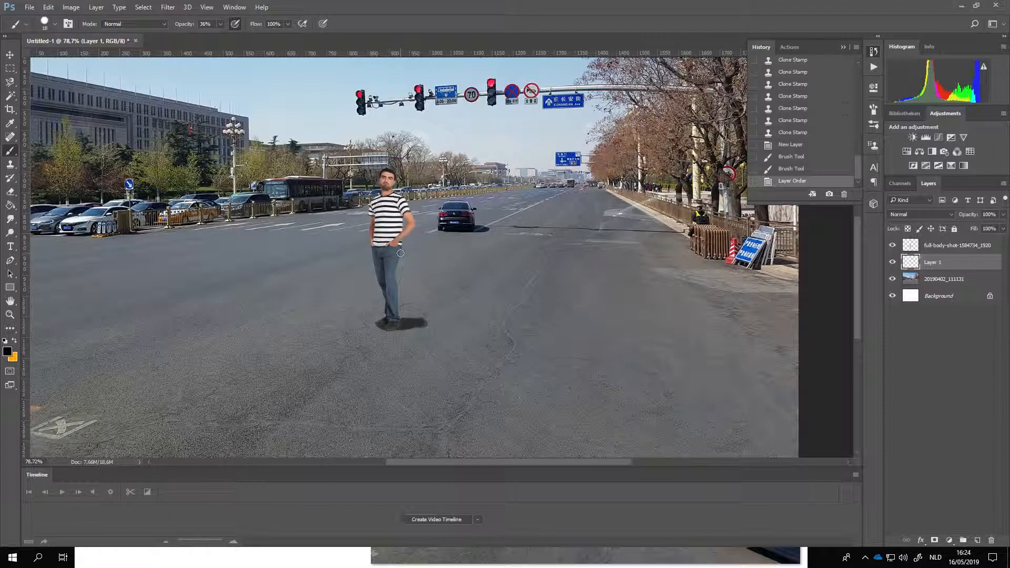
pyautogui.scroll(3, 421, 276)
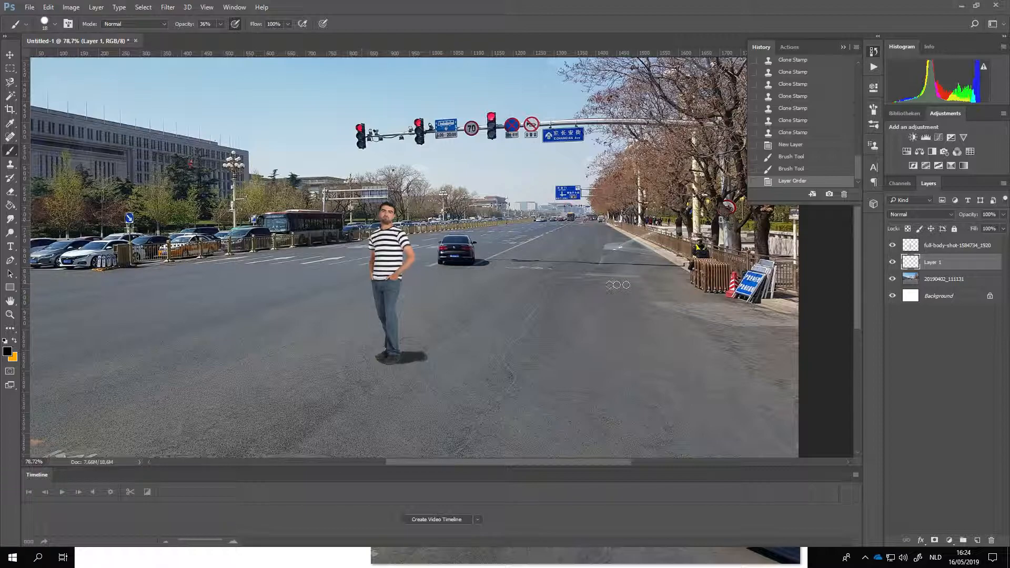
pyautogui.keyDown('alt'); pyautogui.scroll(-4, 442, 287); pyautogui.keyUp('alt')
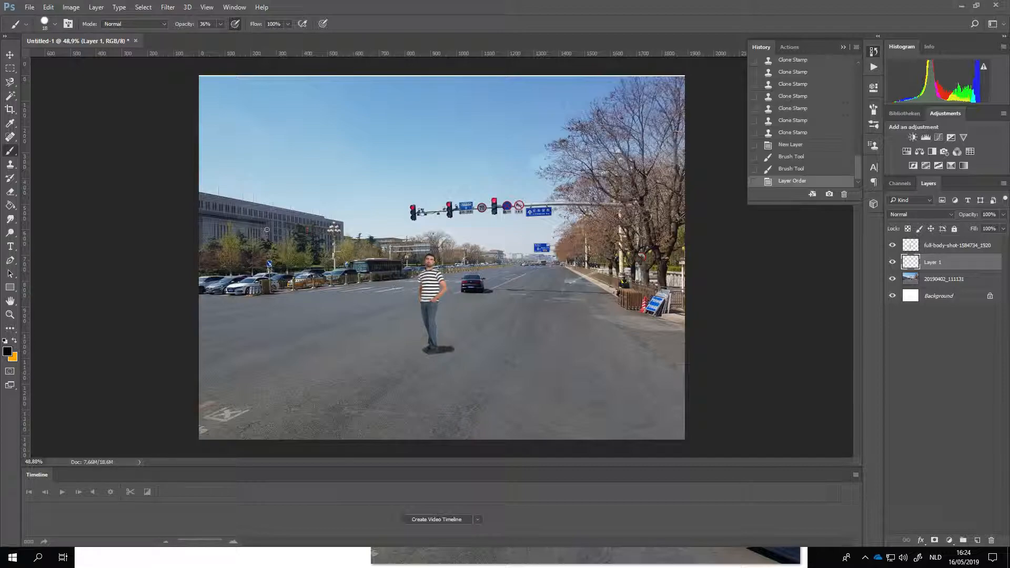
# Step: Export the composite with Export As in PNG format at 1890 x 1417 px, saving it to the desktop (Bureaublad) as test
pyautogui.click(30, 8)
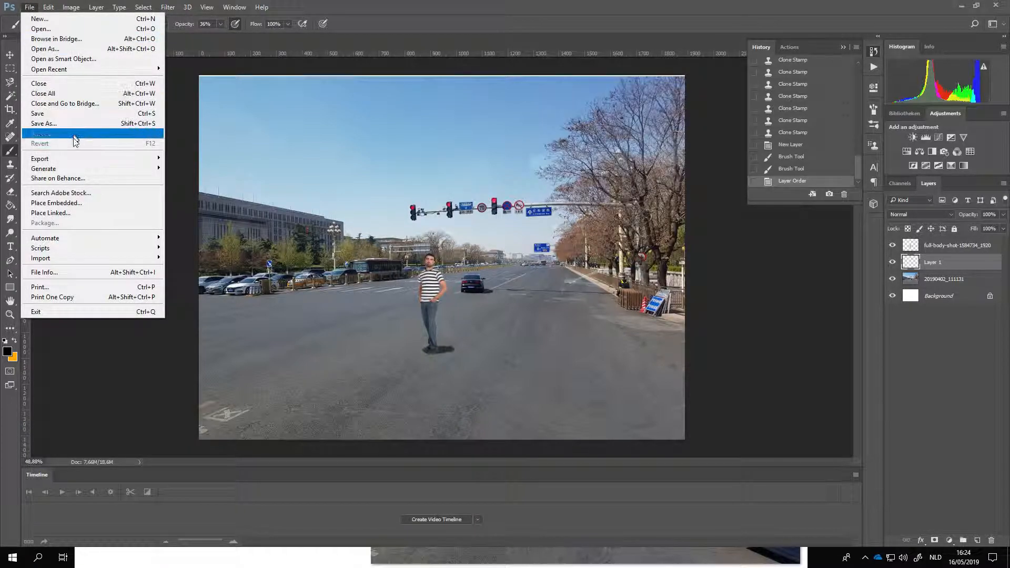
pyautogui.moveTo(72, 164)
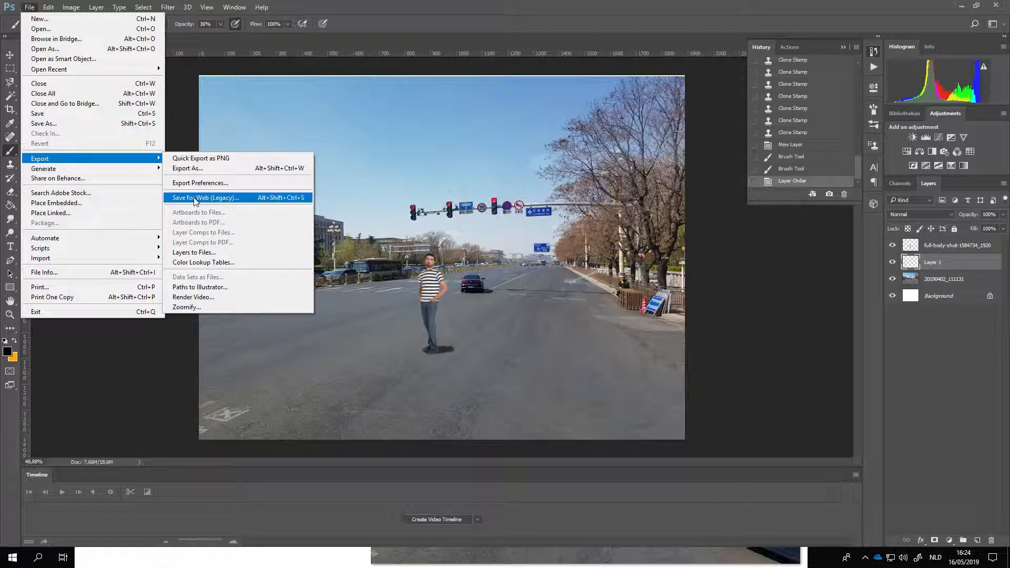
pyautogui.click(194, 169)
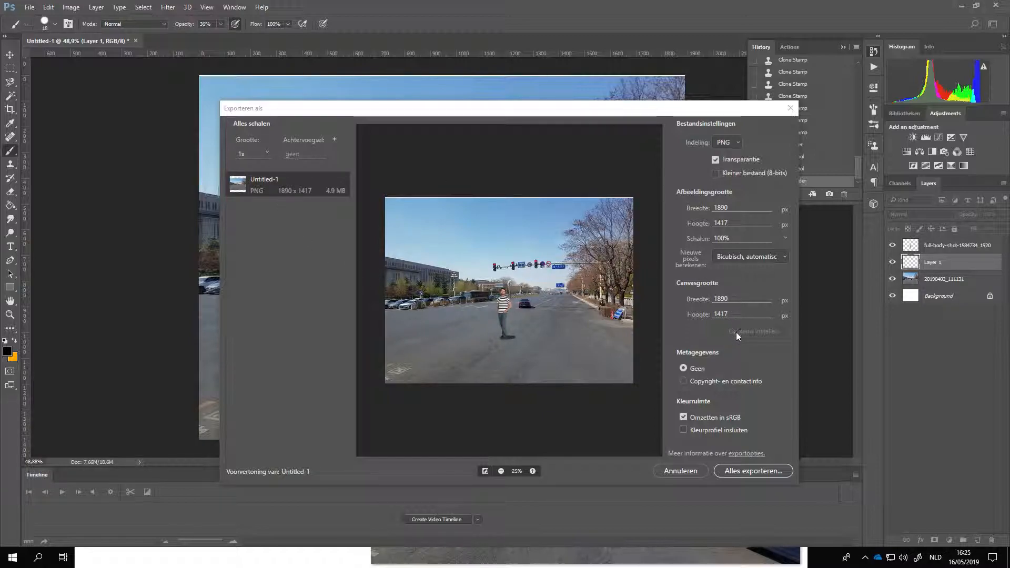
pyautogui.click(731, 143)
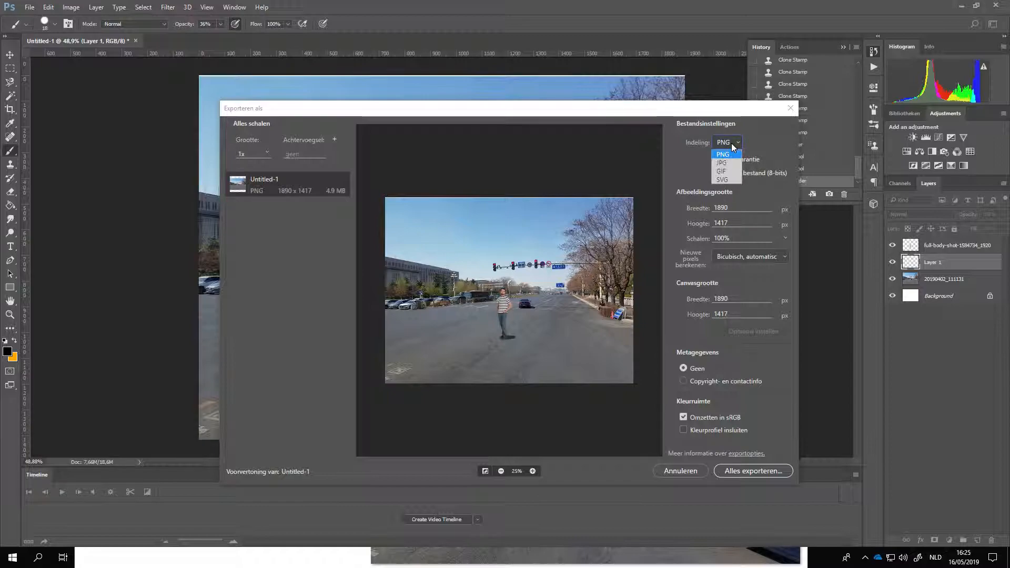
pyautogui.click(695, 152)
pyautogui.click(731, 143)
pyautogui.click(749, 476)
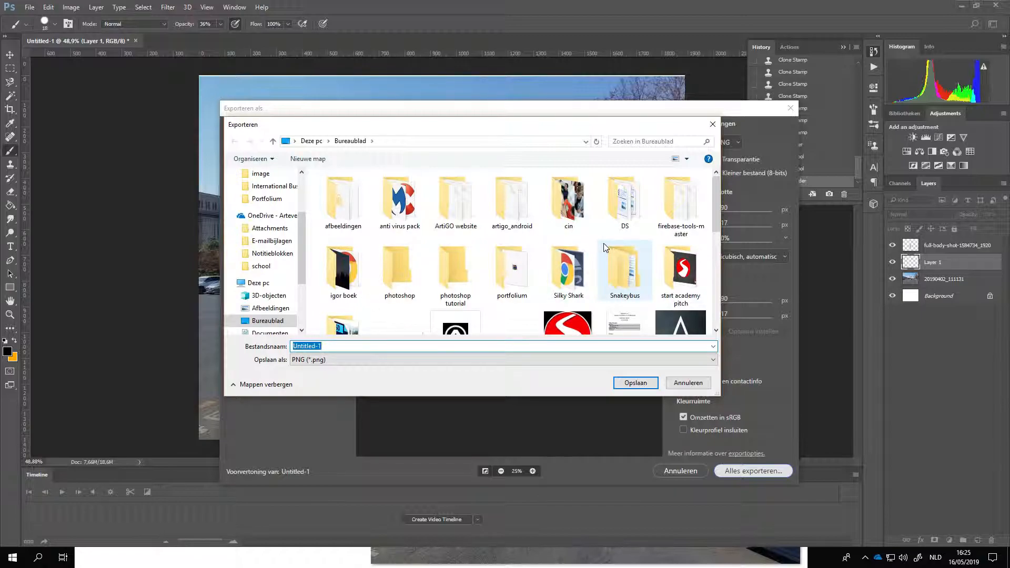
pyautogui.write('test')
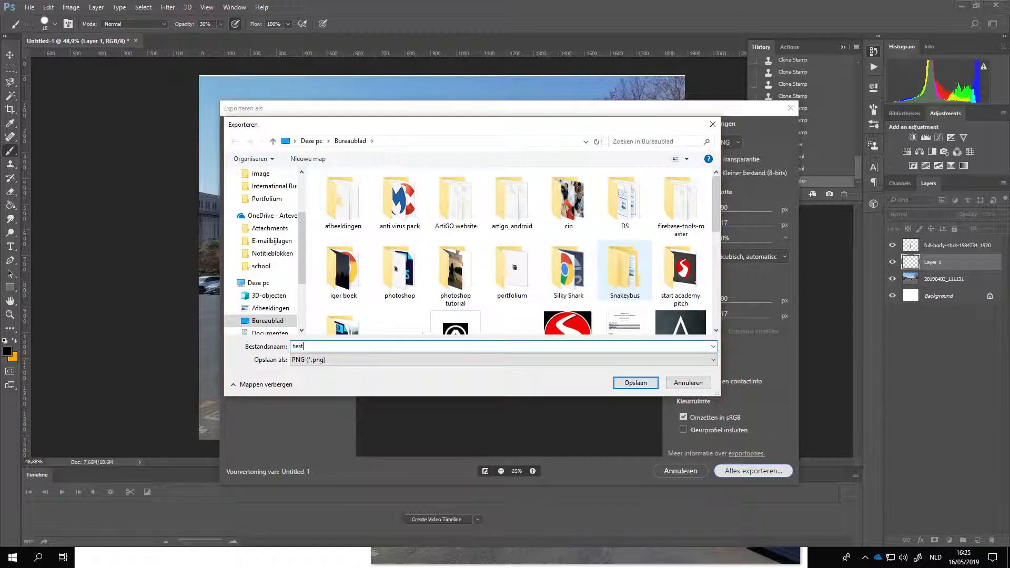
pyautogui.click(633, 385)
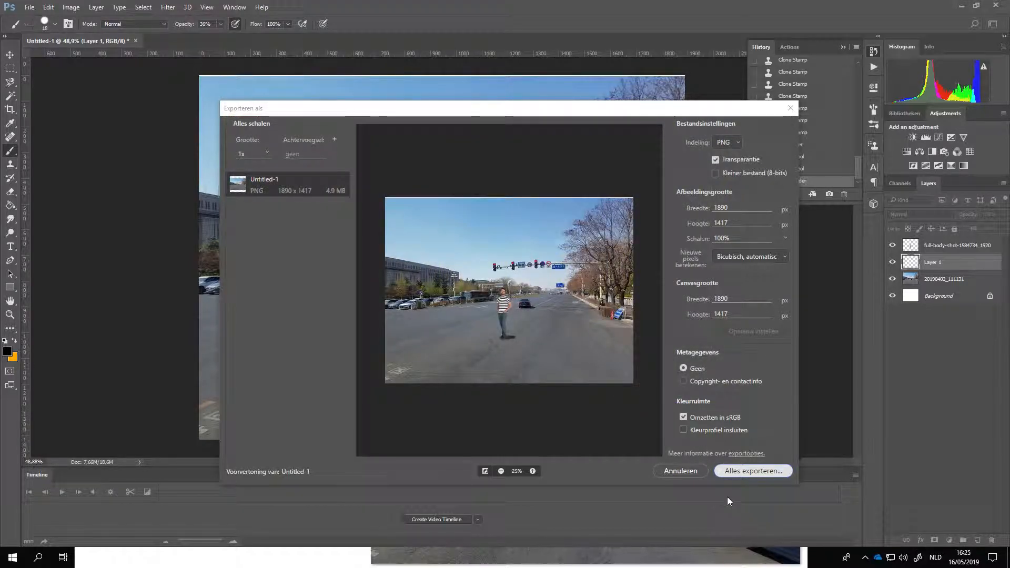